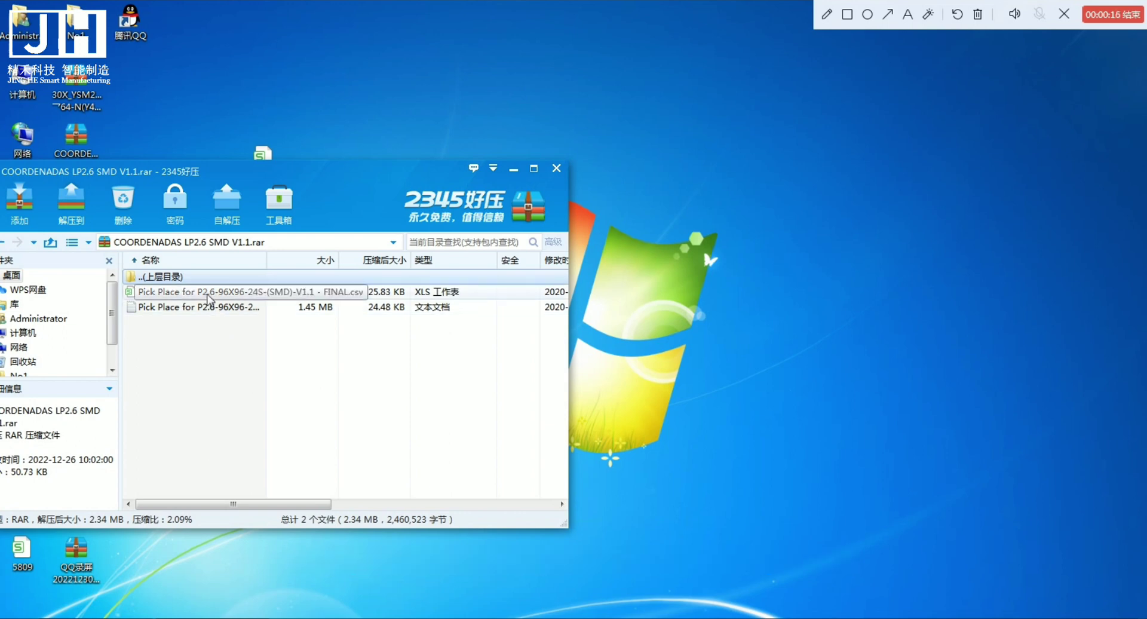
- Drag the Pick Place CSV out of the COORDENADAS LP2.6 SMD V1.1 archive to the desktop and open that copy
{"action": "double_click", "coordinate": [208, 294]}
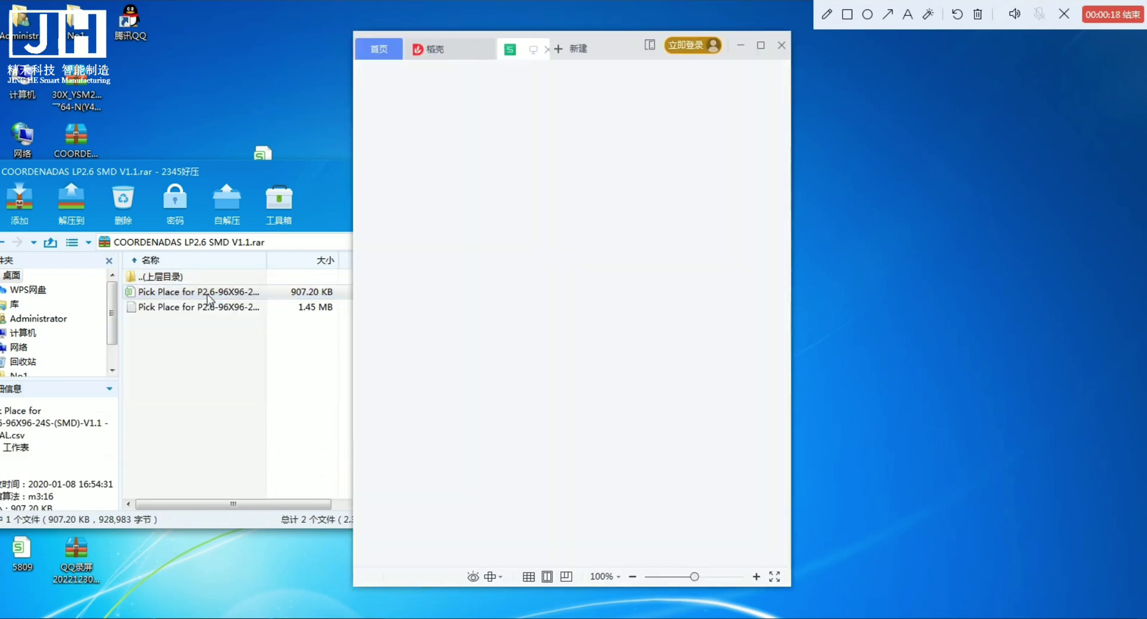
{"action": "left_click", "coordinate": [782, 45]}
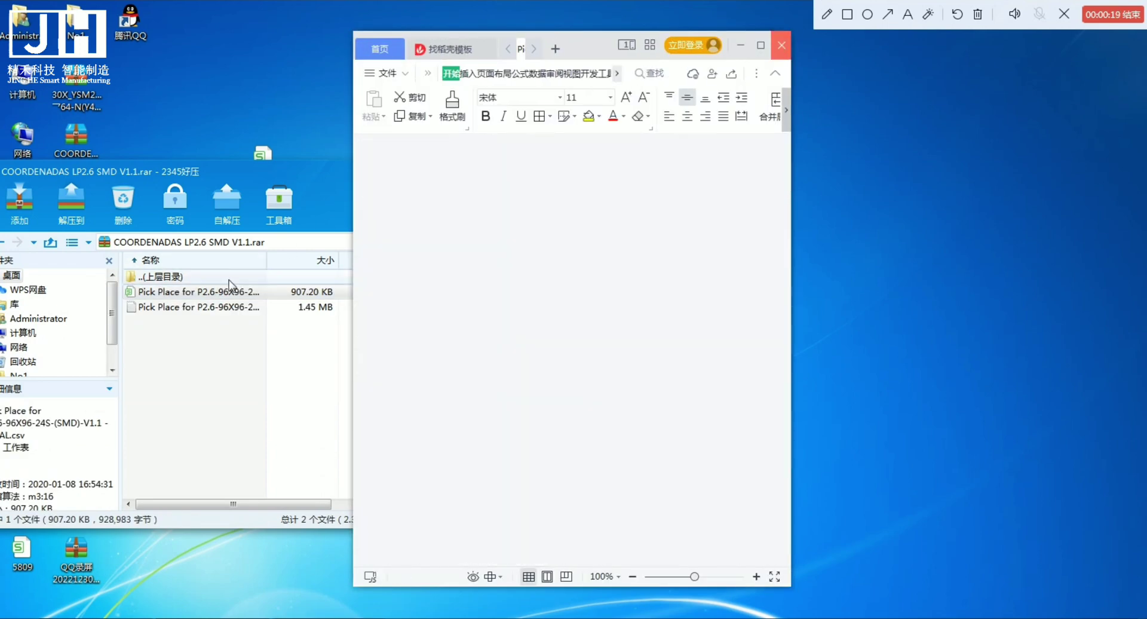
{"action": "left_click_drag", "start_coordinate": [276, 293], "coordinate": [624, 419]}
{"action": "left_click", "coordinate": [556, 169]}
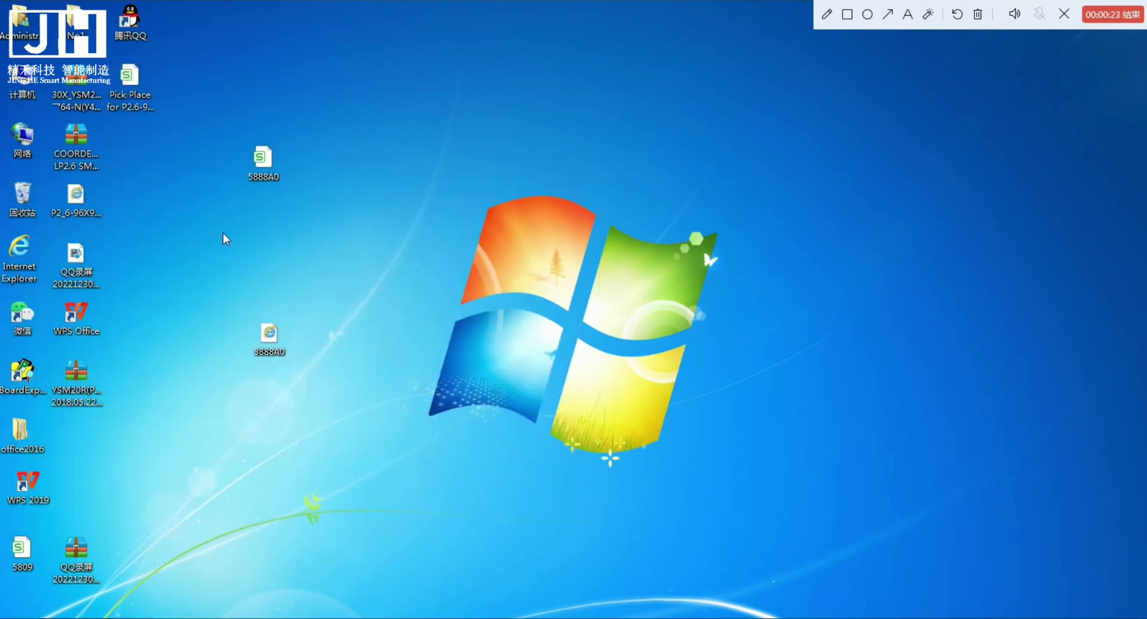
{"action": "double_click", "coordinate": [137, 99]}
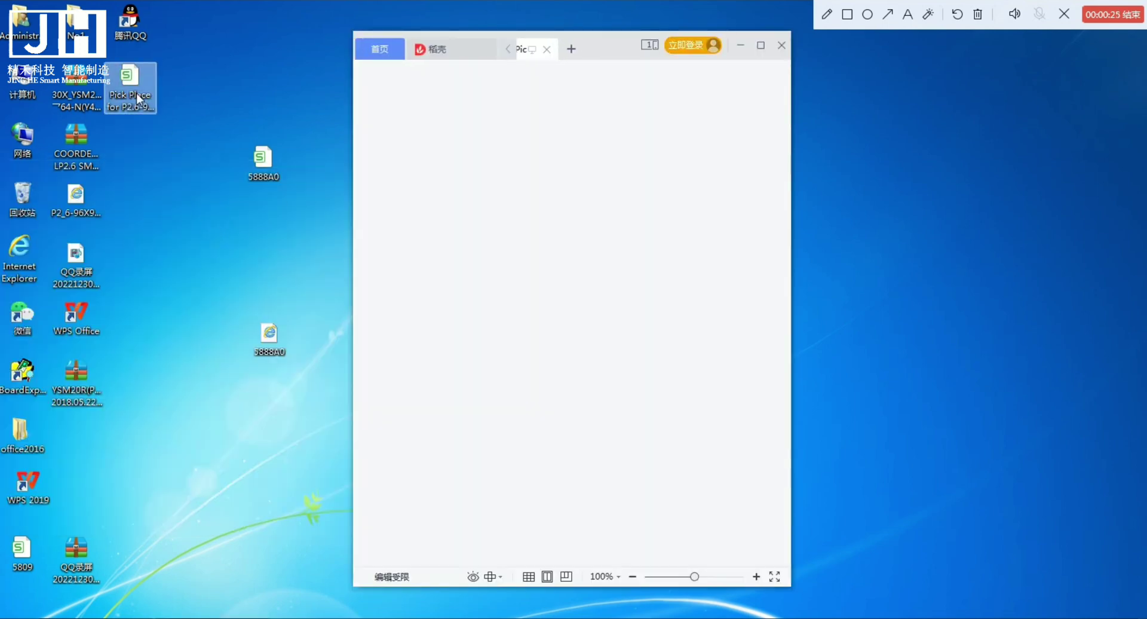
- Maximize the spreadsheet and delete the Altium header rows 1–12
{"action": "left_click", "coordinate": [761, 46]}
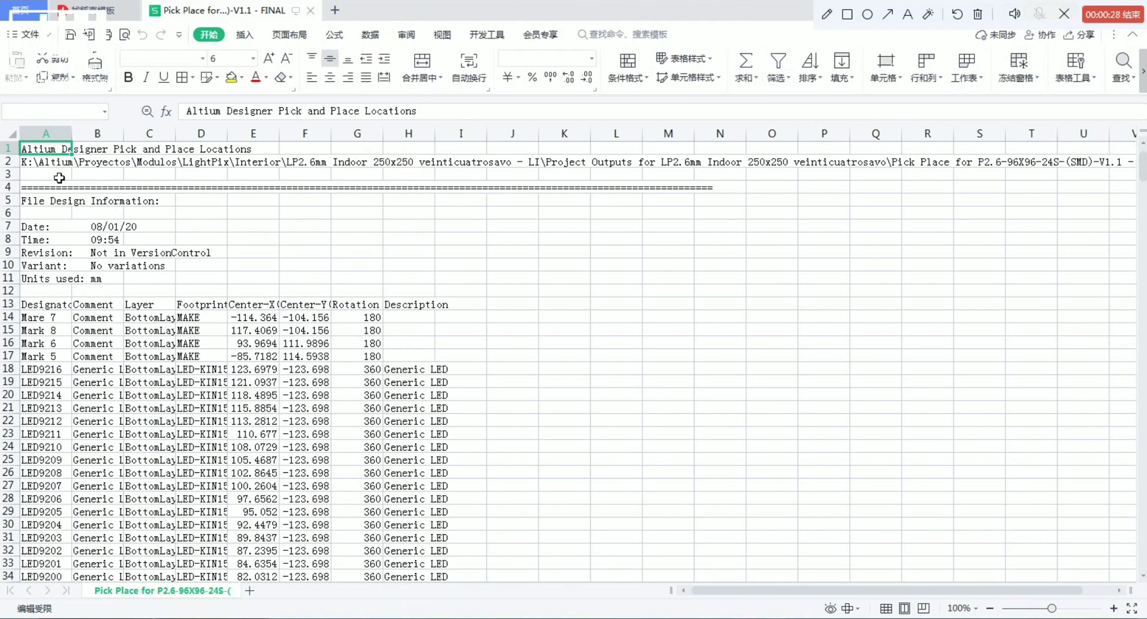
{"action": "left_click_drag", "start_coordinate": [24, 150], "coordinate": [26, 296]}
{"action": "right_click", "coordinate": [81, 251]}
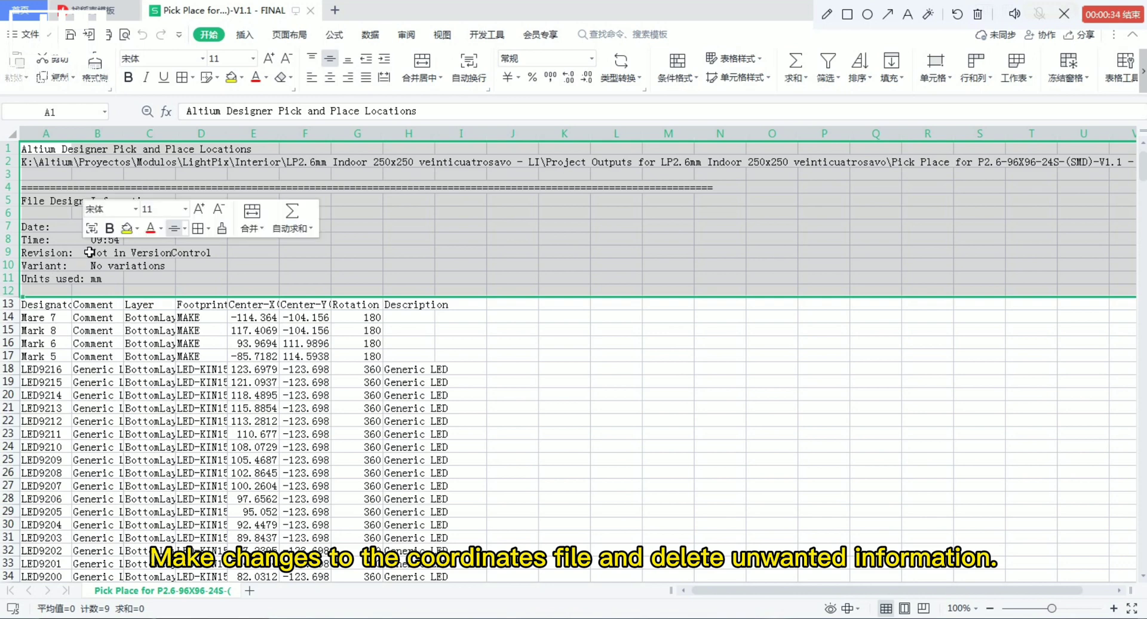
{"action": "left_click", "coordinate": [169, 423]}
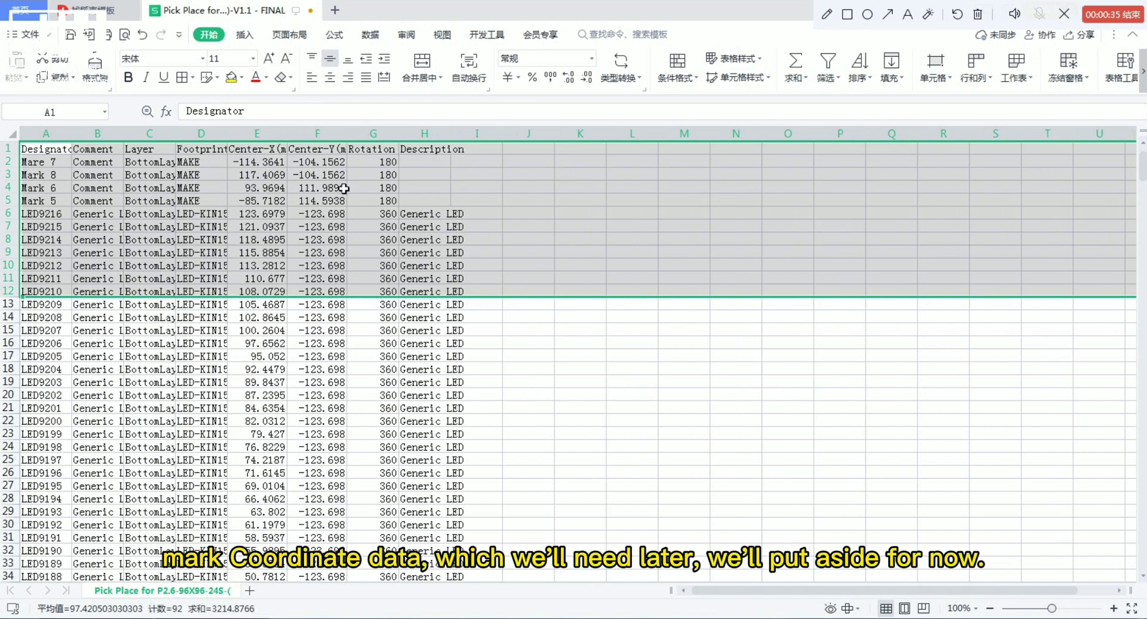
{"action": "left_click", "coordinate": [630, 241]}
- Cut the four Mark fiducial rows, rows 2–5
{"action": "left_click_drag", "start_coordinate": [27, 162], "coordinate": [28, 206]}
{"action": "right_click", "coordinate": [47, 191]}
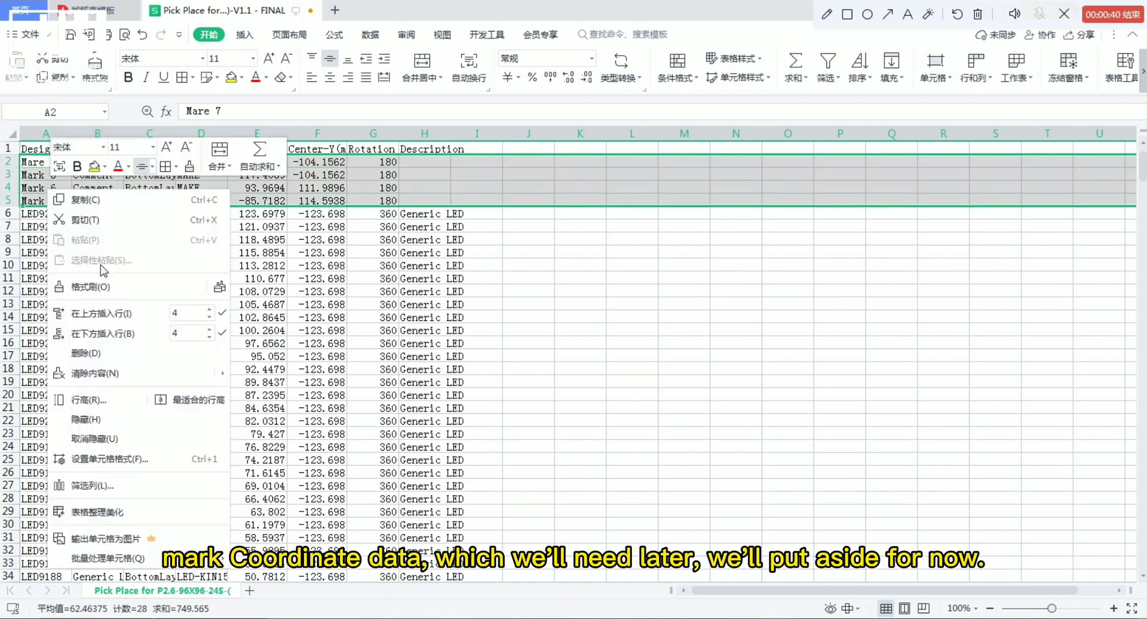
{"action": "left_click", "coordinate": [94, 221]}
- Paste the four Mark rows into cell A1 of a new Sheet1
{"action": "left_click", "coordinate": [250, 592]}
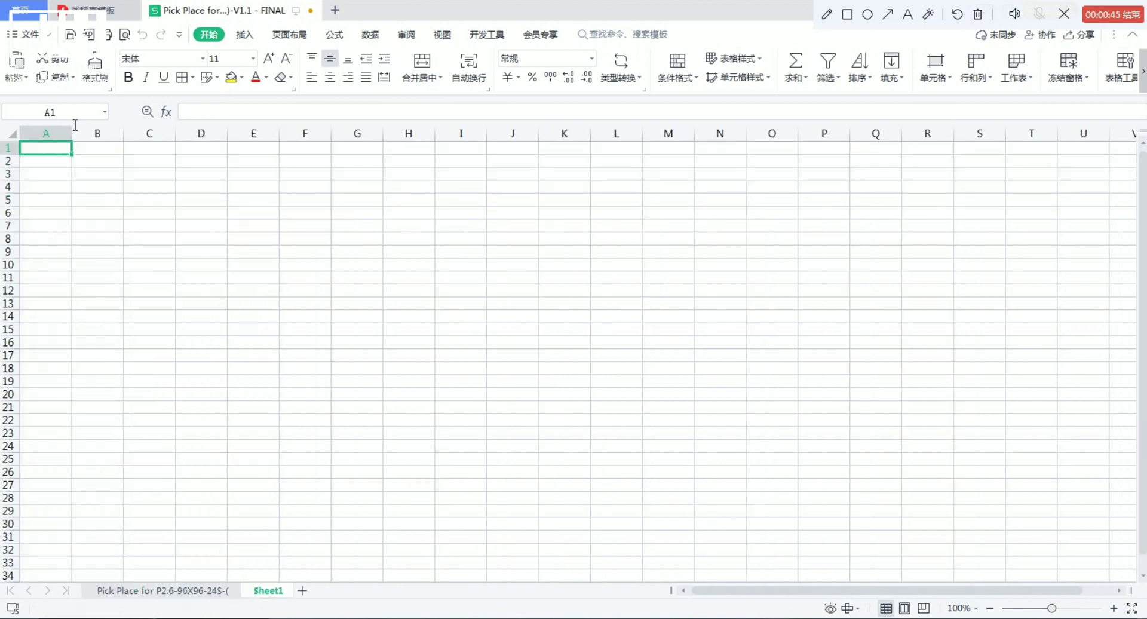
{"action": "right_click", "coordinate": [42, 153]}
{"action": "left_click", "coordinate": [89, 199]}
{"action": "left_click", "coordinate": [358, 355]}
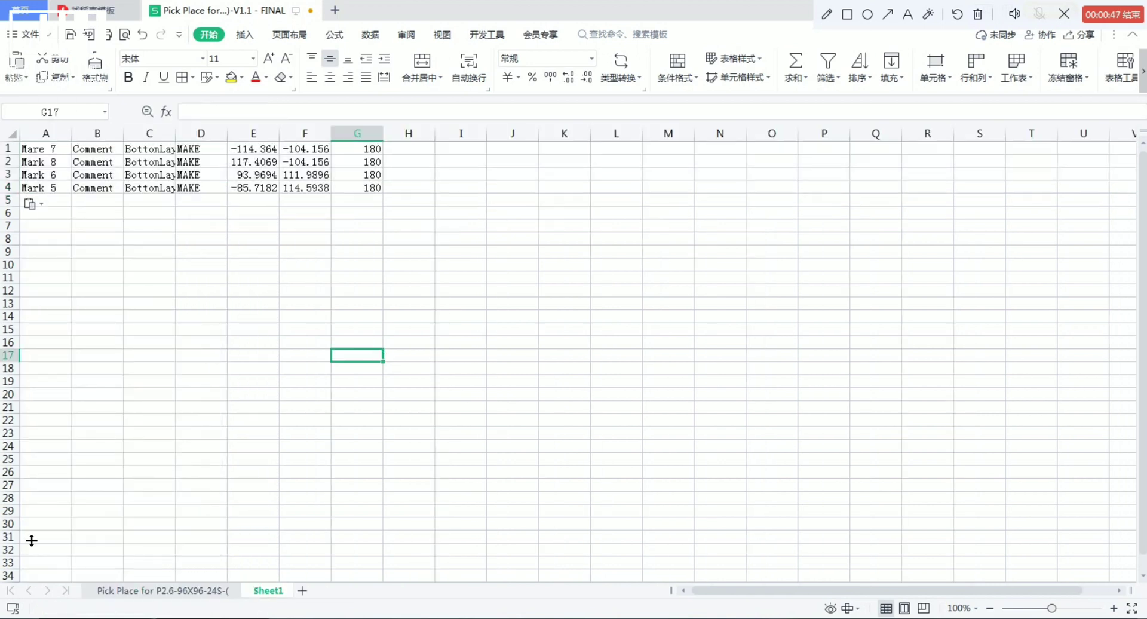
- Delete the emptied rows 2–5 on the Pick Place sheet
{"action": "left_click", "coordinate": [149, 591]}
{"action": "left_click_drag", "start_coordinate": [23, 161], "coordinate": [33, 208]}
{"action": "right_click", "coordinate": [26, 190]}
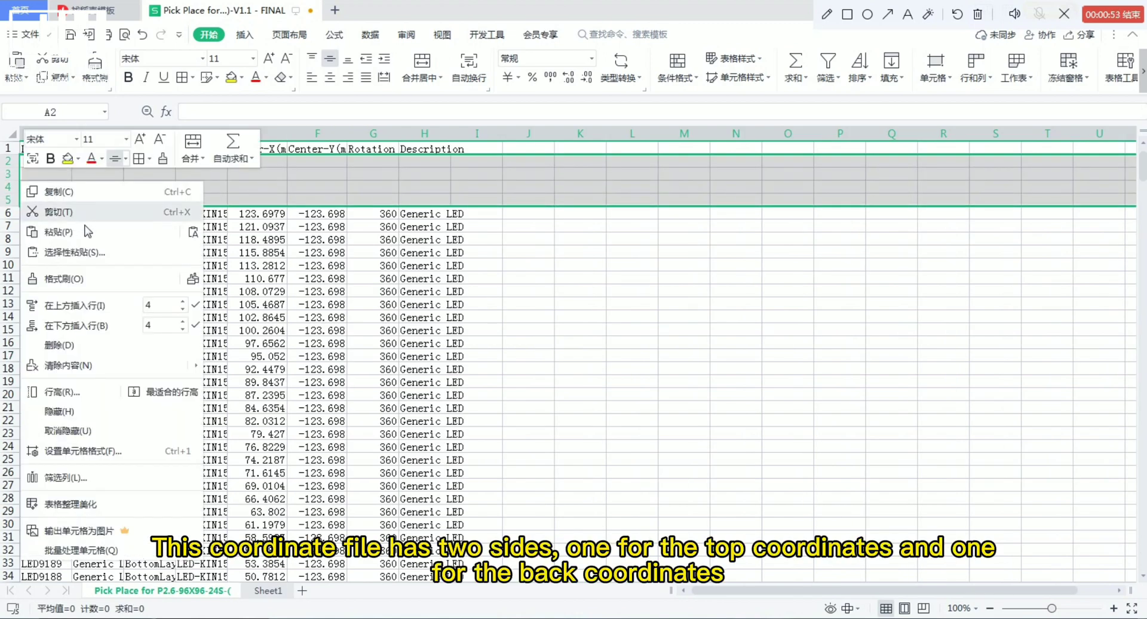
{"action": "left_click", "coordinate": [59, 345]}
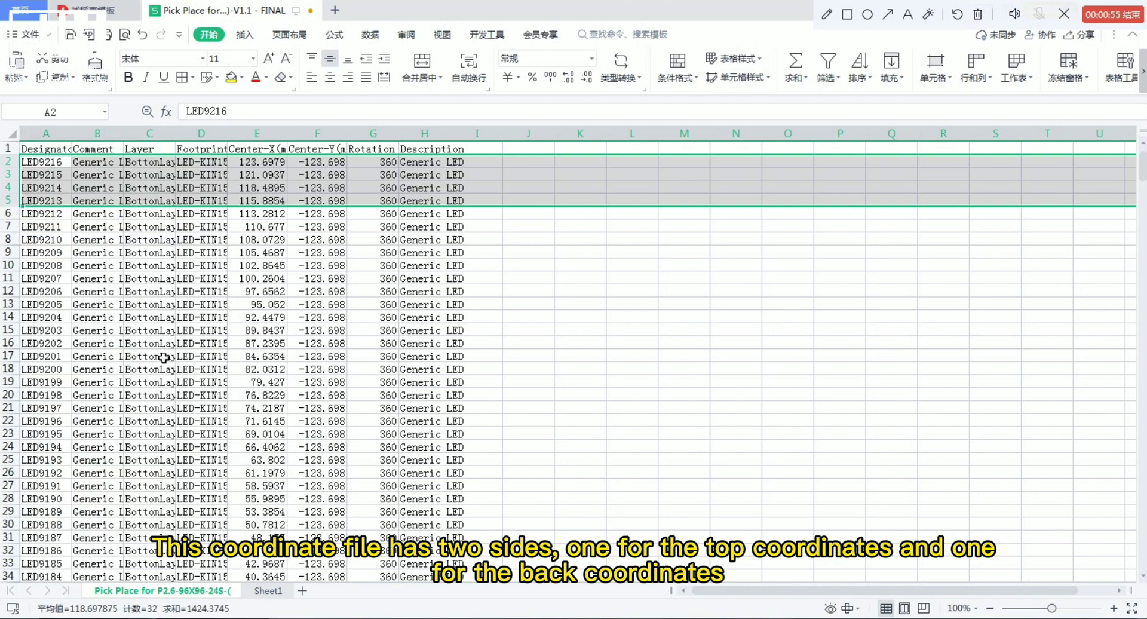
{"action": "left_click", "coordinate": [609, 394]}
{"action": "scroll", "coordinate": [89, 335], "scroll_direction": "down", "scroll_amount": 1}
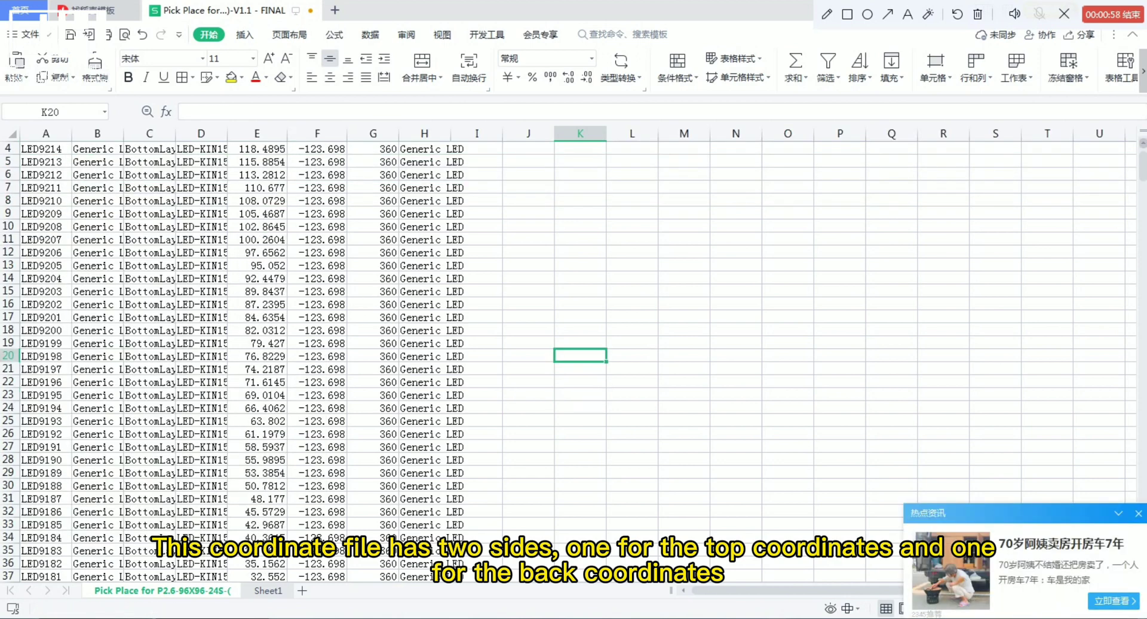
- Select rows 9219 (Mark 1) through 9686 (U123 74HC123) on the Pick Place sheet
{"action": "left_click_drag", "start_coordinate": [1142, 168], "coordinate": [1058, 533]}
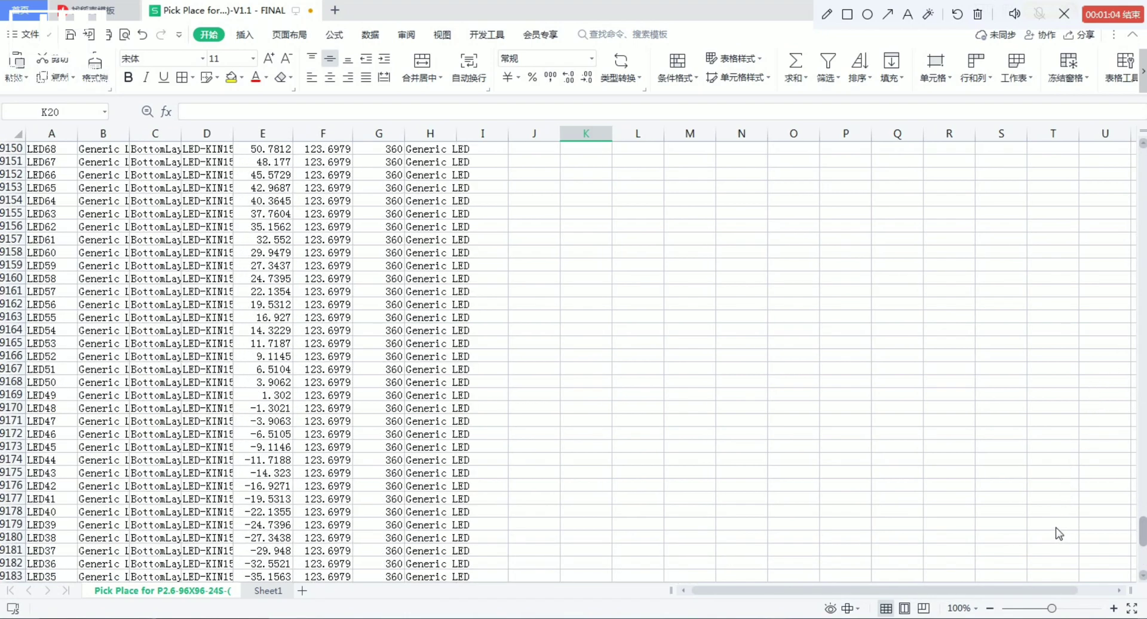
{"action": "scroll", "coordinate": [903, 519], "scroll_direction": "down", "scroll_amount": 18}
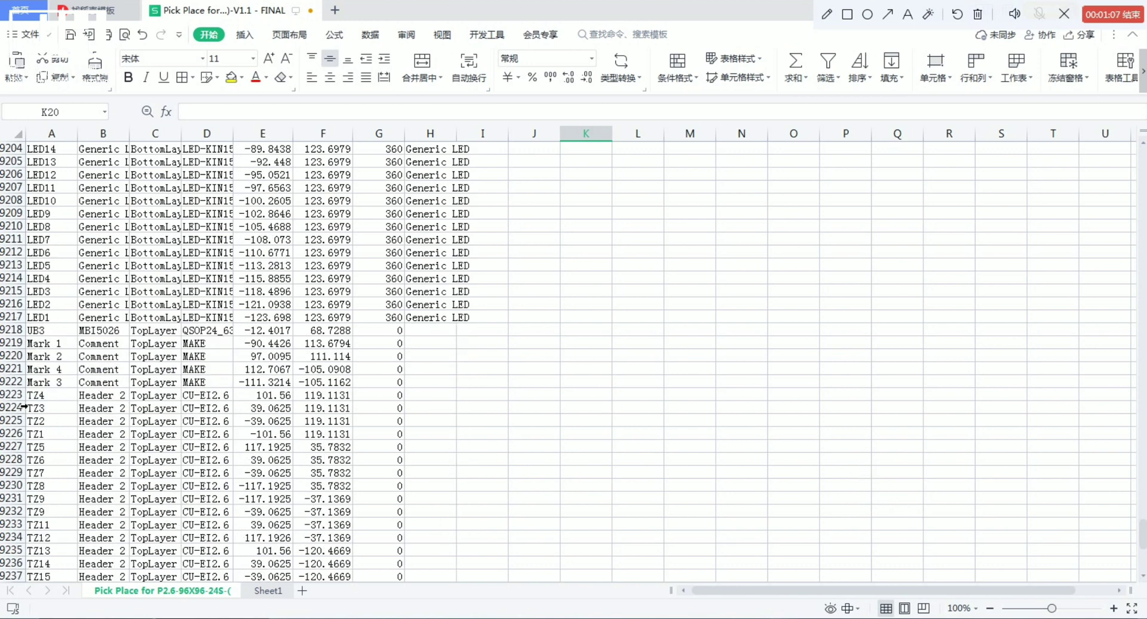
{"action": "left_click_drag", "start_coordinate": [24, 343], "coordinate": [120, 605]}
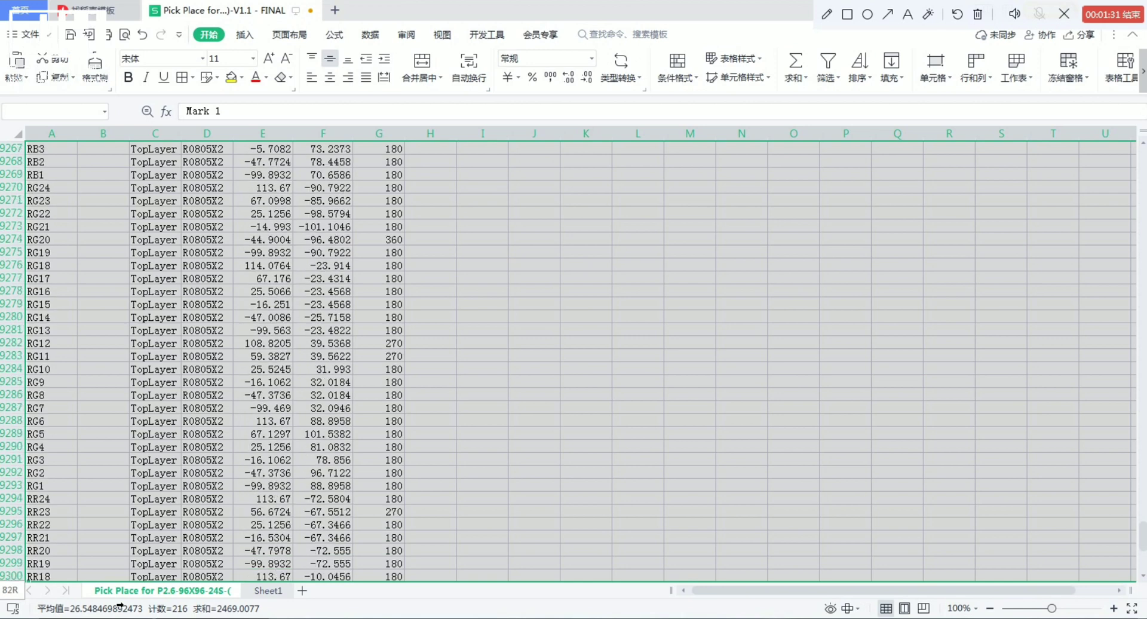
{"action": "left_click_drag", "start_coordinate": [120, 605], "coordinate": [119, 605]}
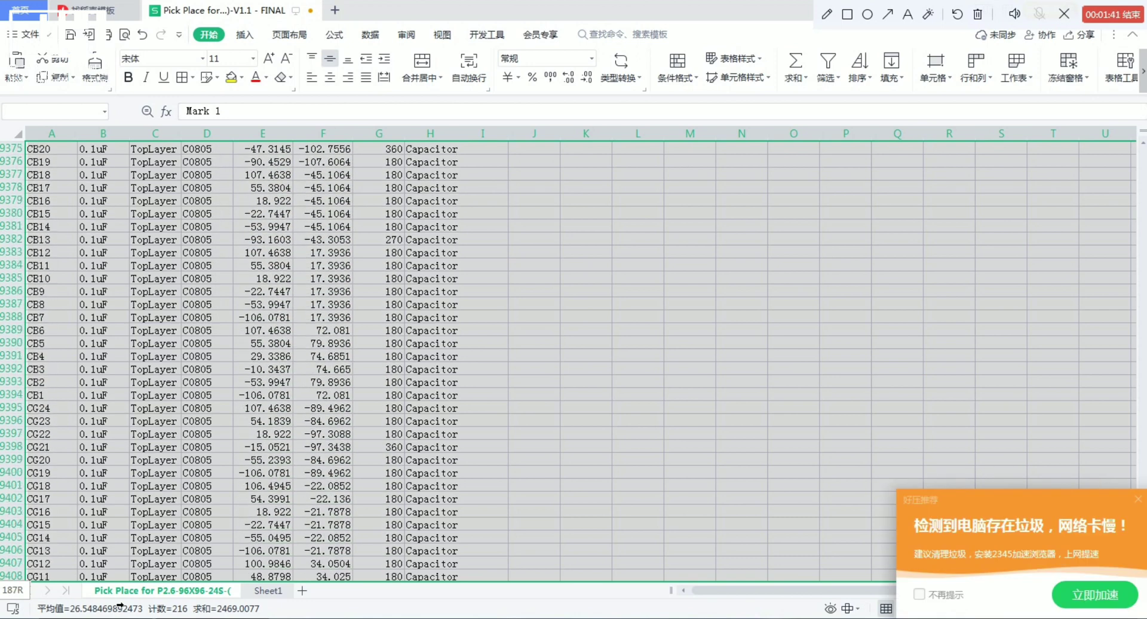
{"action": "left_click_drag", "start_coordinate": [119, 605], "coordinate": [123, 565]}
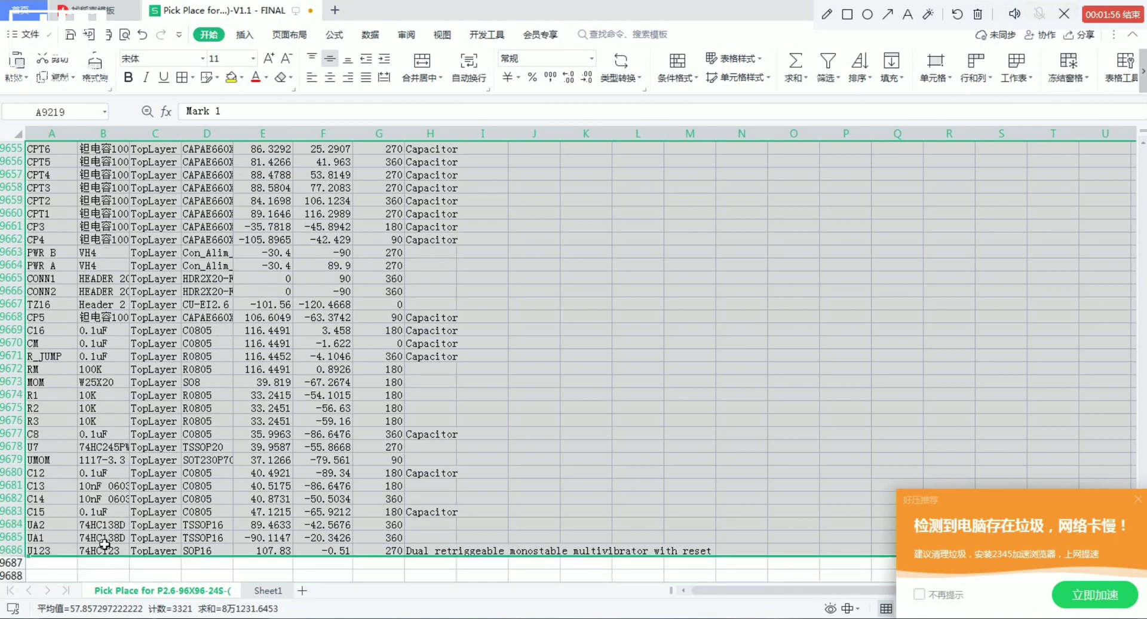
- Cut the top-layer rows and paste them into Sheet1 starting at A11
{"action": "right_click", "coordinate": [94, 524]}
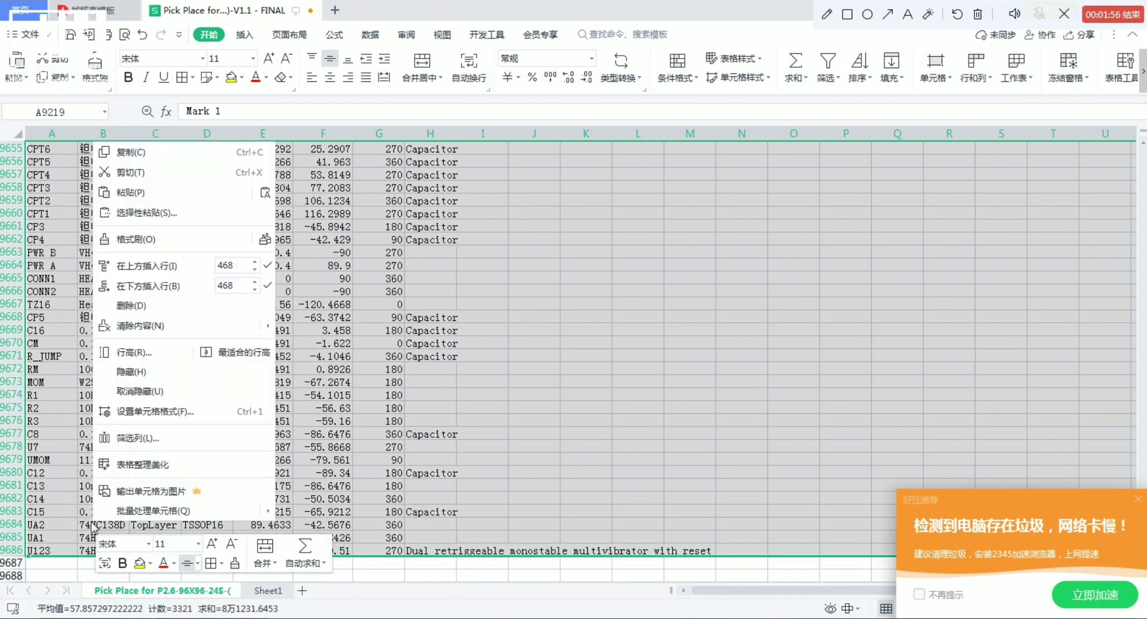
{"action": "left_click", "coordinate": [141, 175]}
{"action": "left_click", "coordinate": [277, 593]}
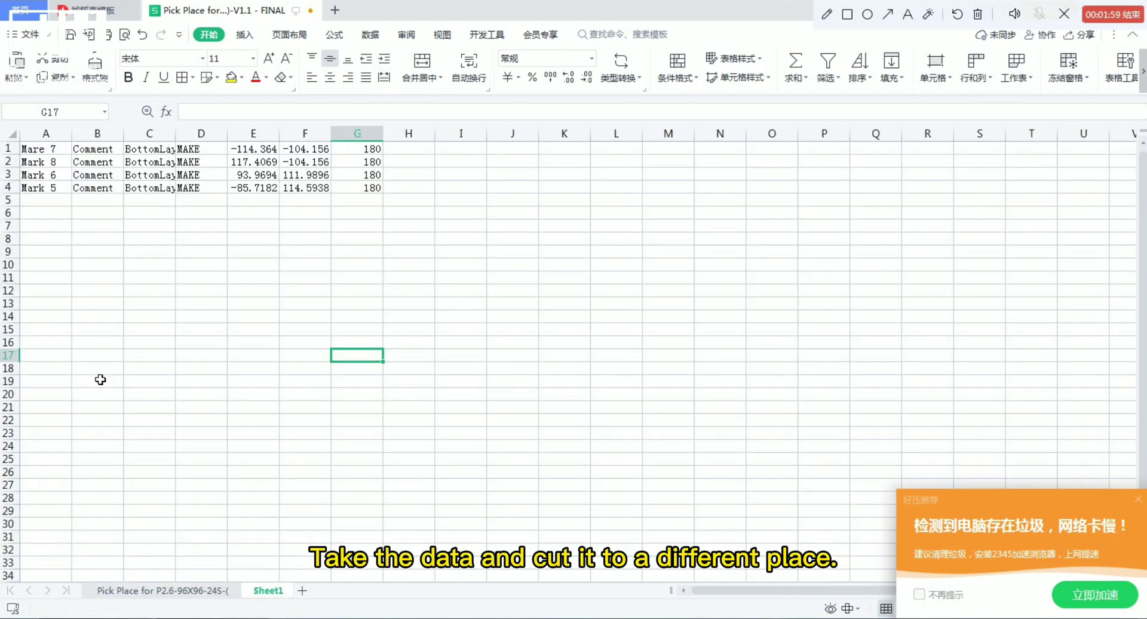
{"action": "left_click", "coordinate": [36, 277]}
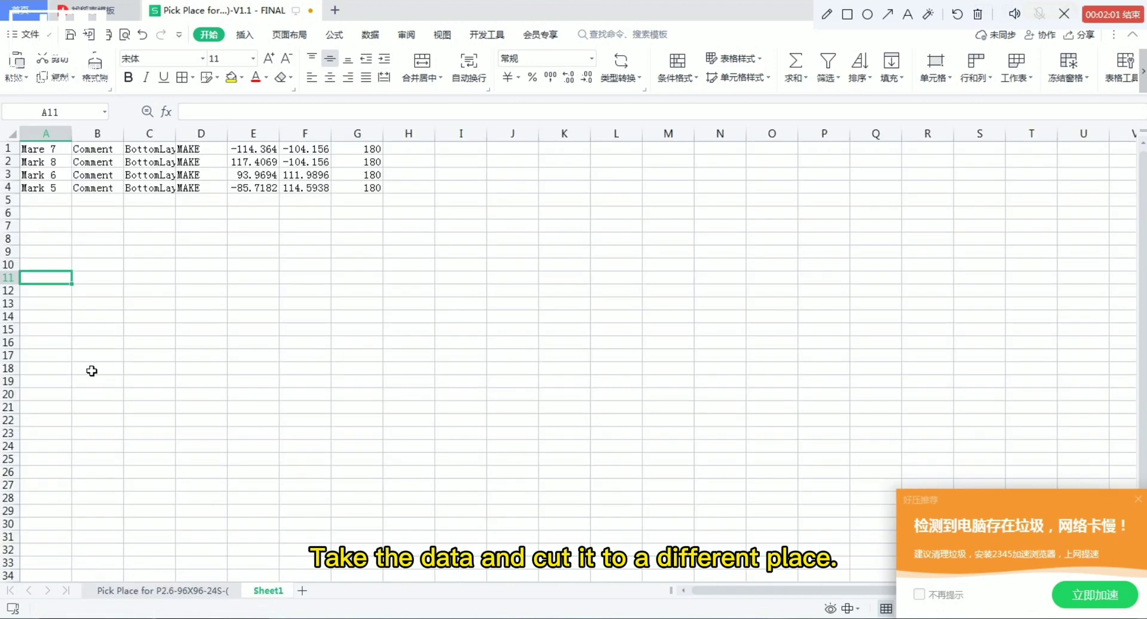
{"action": "right_click", "coordinate": [43, 279]}
{"action": "left_click", "coordinate": [81, 330]}
{"action": "left_click", "coordinate": [518, 380]}
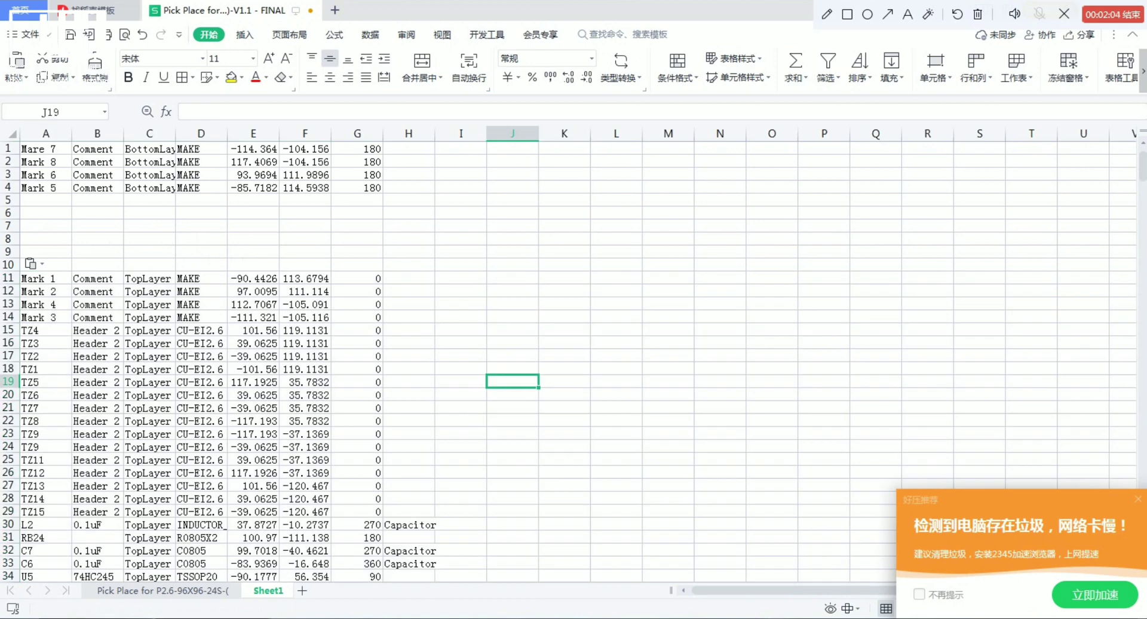
- Return to the Pick Place sheet and dismiss the advertisement popup
{"action": "left_click", "coordinate": [170, 590]}
{"action": "left_click", "coordinate": [739, 225]}
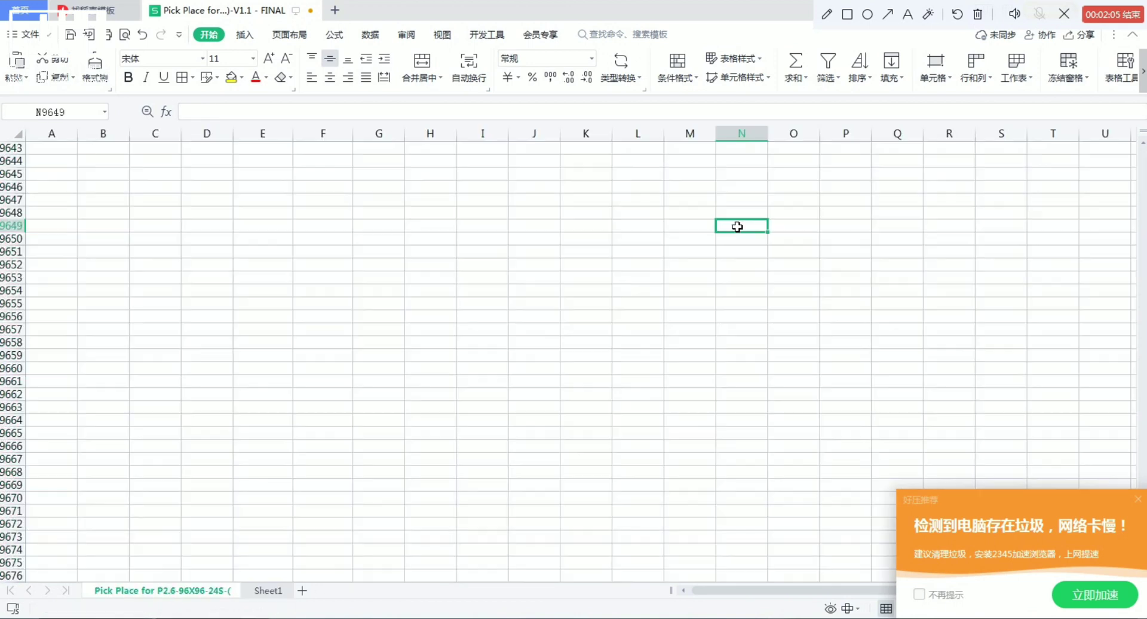
{"action": "left_click", "coordinate": [1138, 499]}
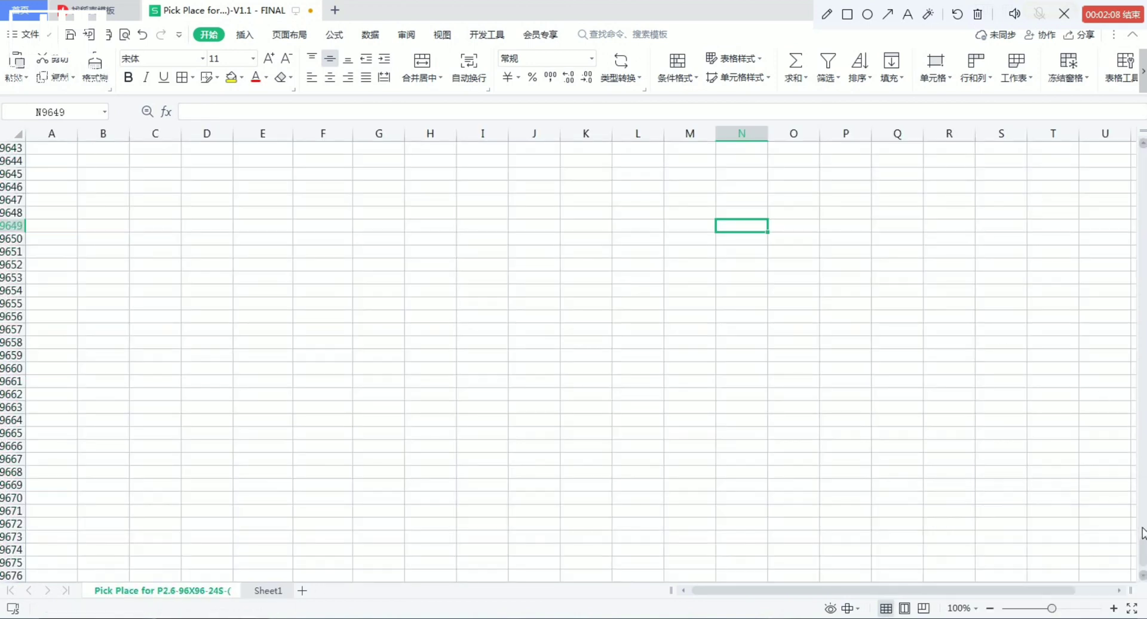
{"action": "left_click_drag", "start_coordinate": [1142, 537], "coordinate": [1142, 150]}
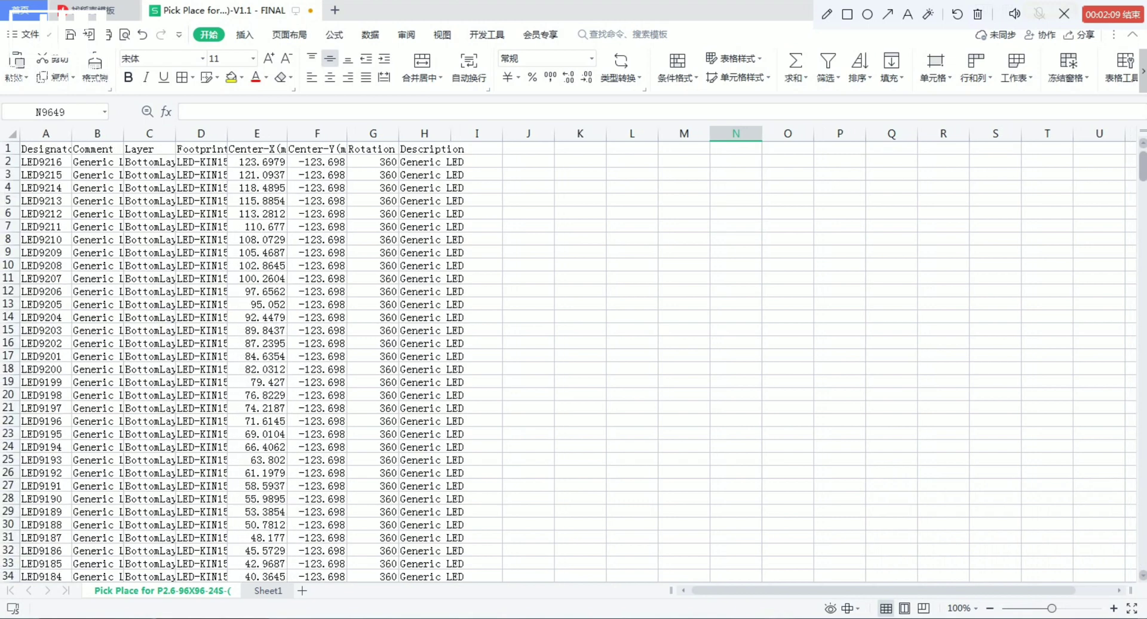
- Clear the Description column H and delete the Layer and Comment columns
{"action": "left_click", "coordinate": [434, 152]}
{"action": "right_click", "coordinate": [435, 152]}
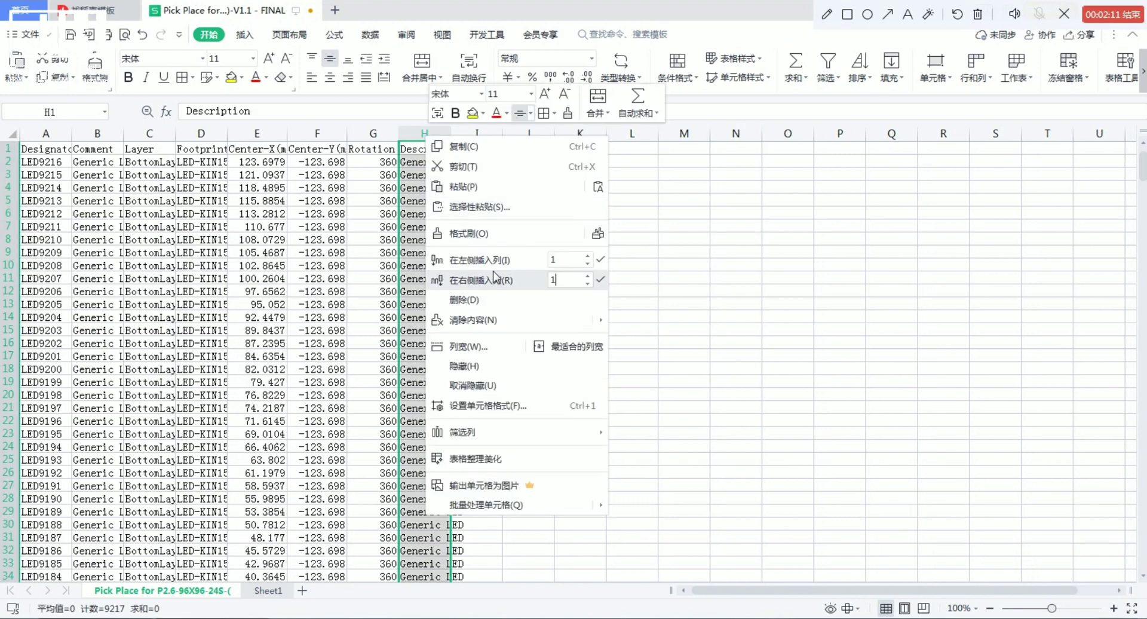
{"action": "left_click", "coordinate": [488, 300]}
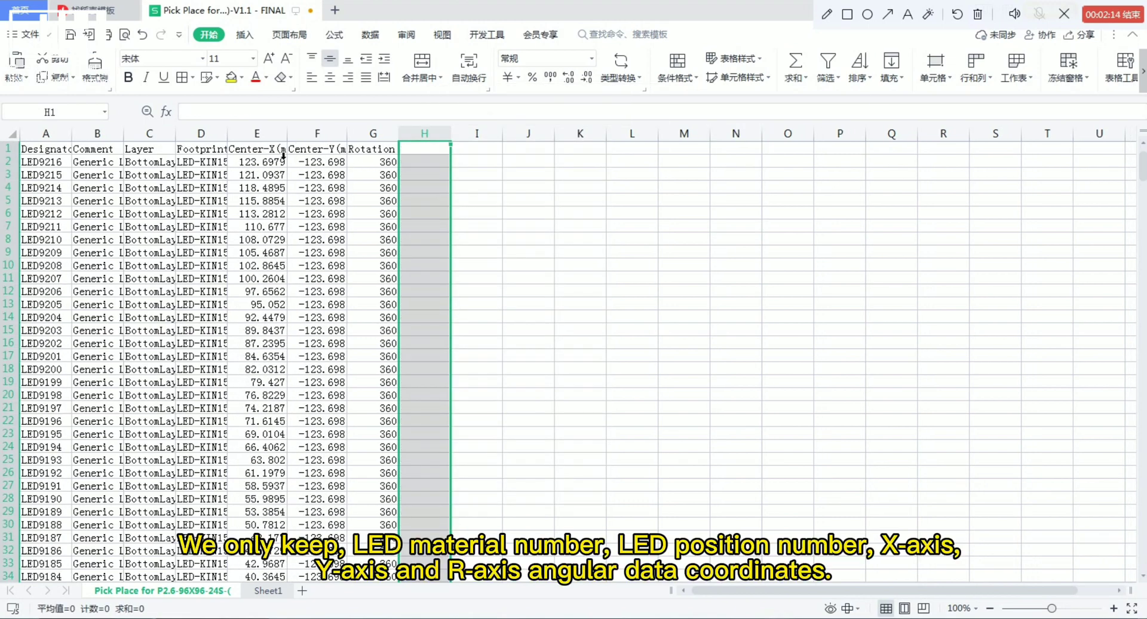
{"action": "left_click", "coordinate": [149, 135]}
{"action": "right_click", "coordinate": [150, 136]}
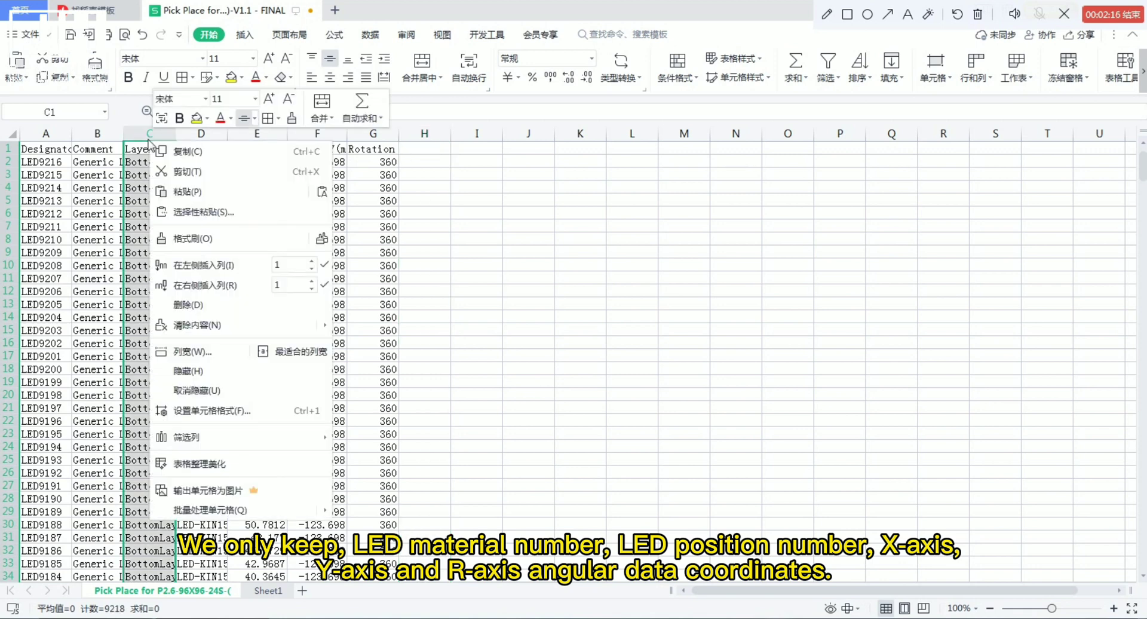
{"action": "left_click", "coordinate": [188, 304]}
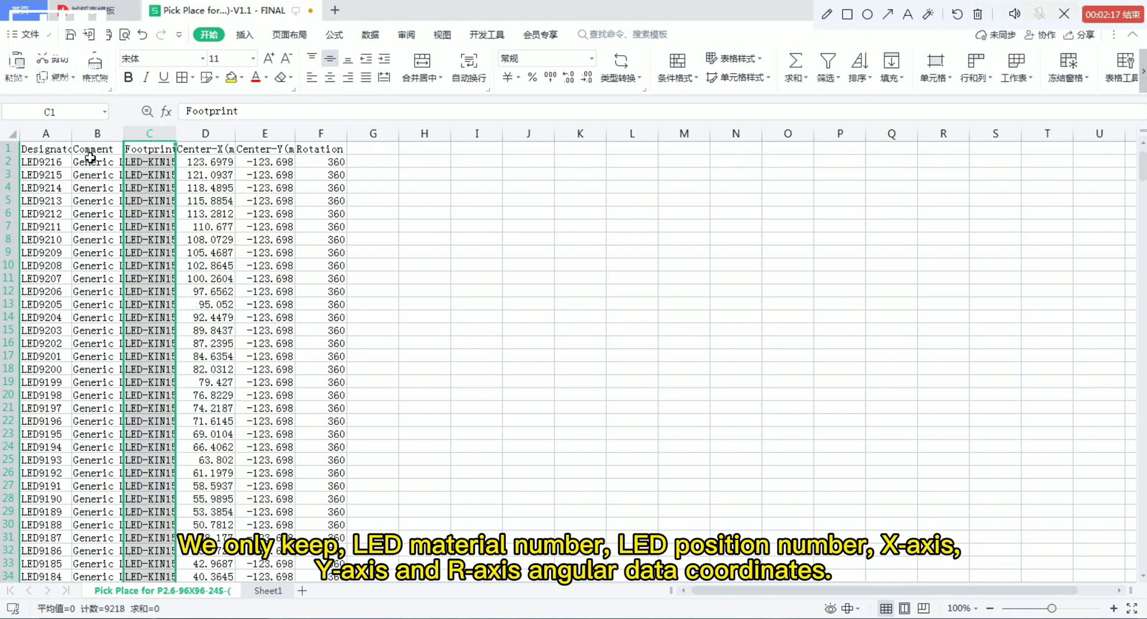
{"action": "left_click", "coordinate": [97, 133]}
{"action": "right_click", "coordinate": [111, 135]}
{"action": "left_click", "coordinate": [136, 304]}
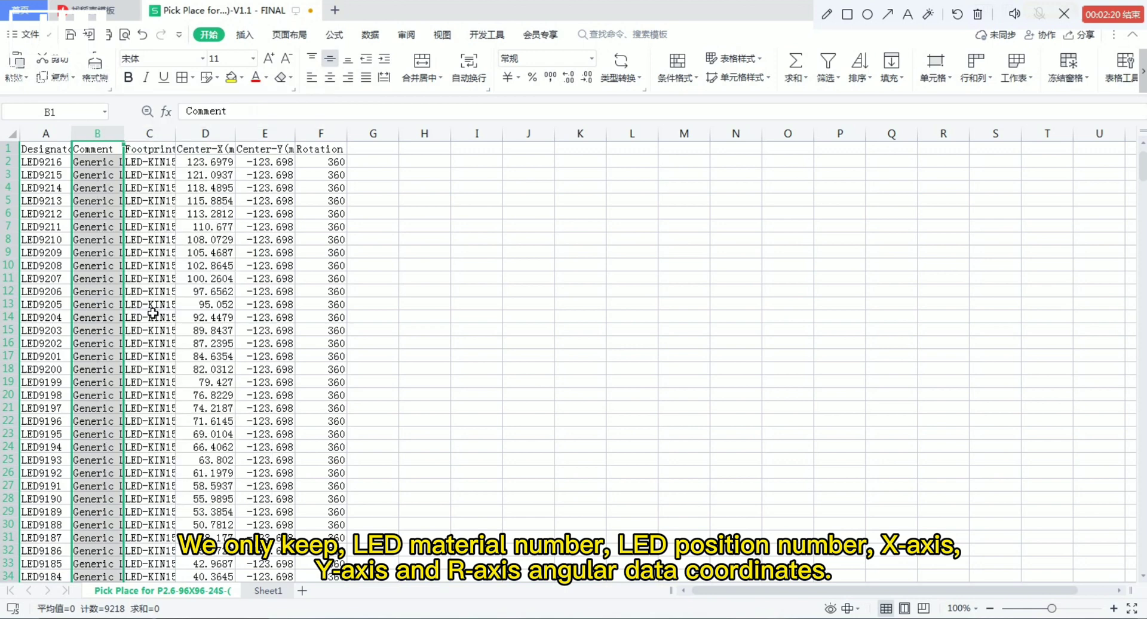
{"action": "left_click", "coordinate": [496, 311]}
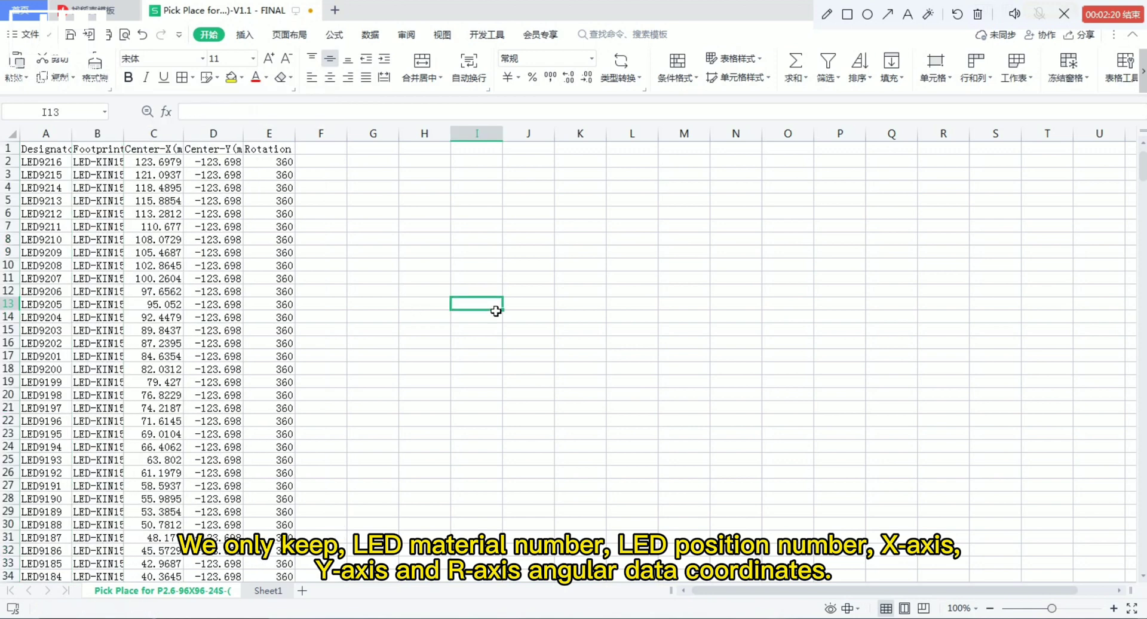
{"action": "left_click", "coordinate": [111, 151]}
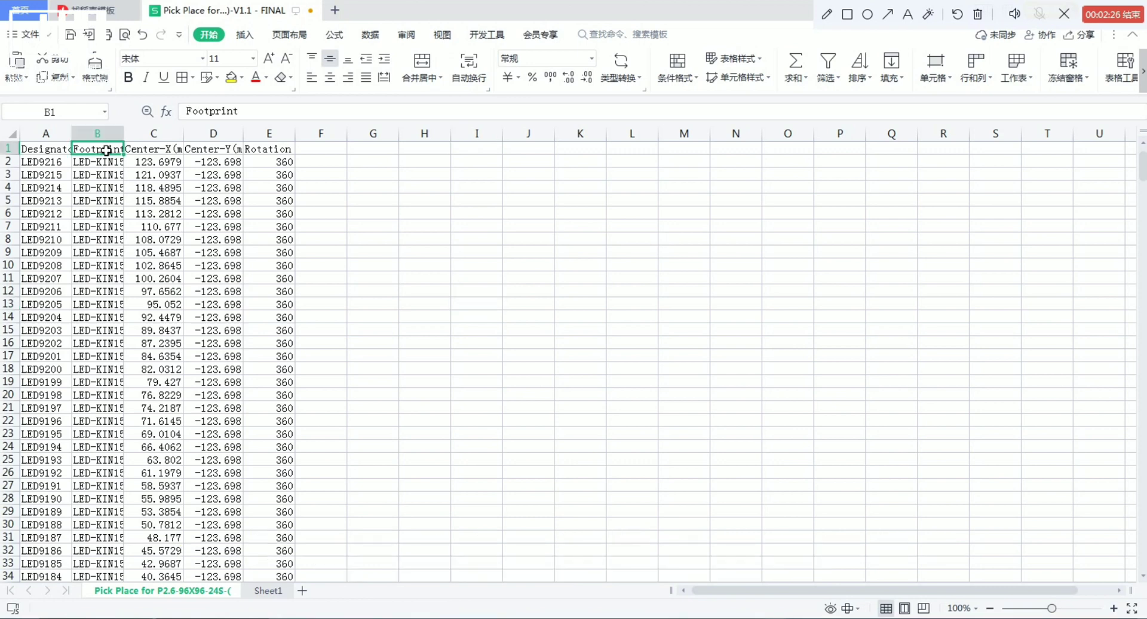
- Move the Footprint column after Rotation and delete the emptied column B
{"action": "key", "text": "shift+space"}
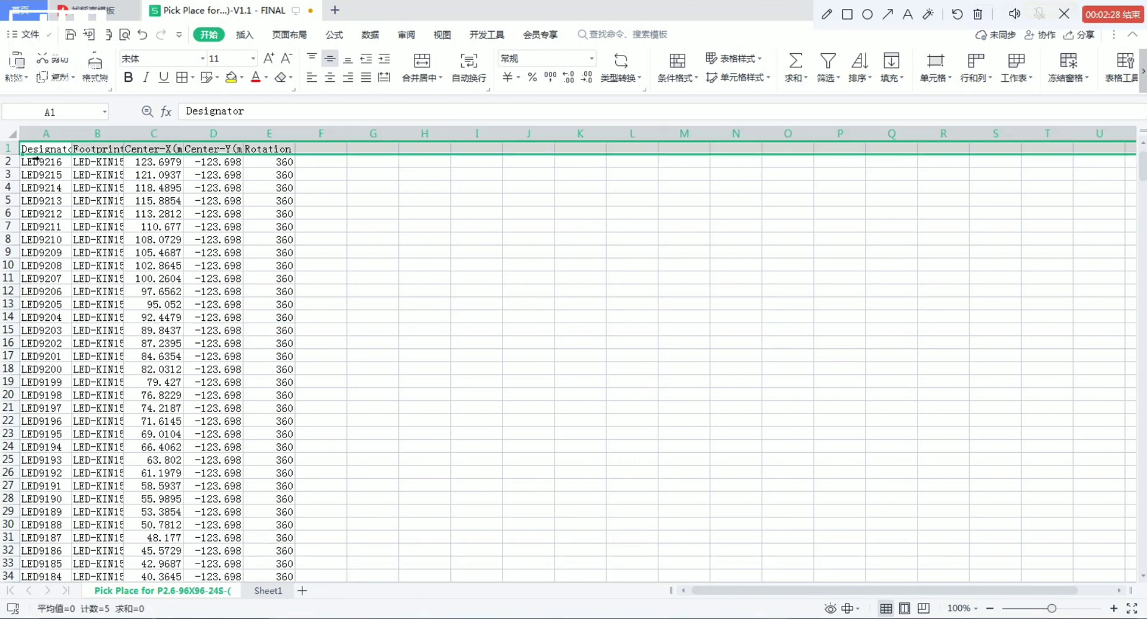
{"action": "right_click", "coordinate": [21, 150]}
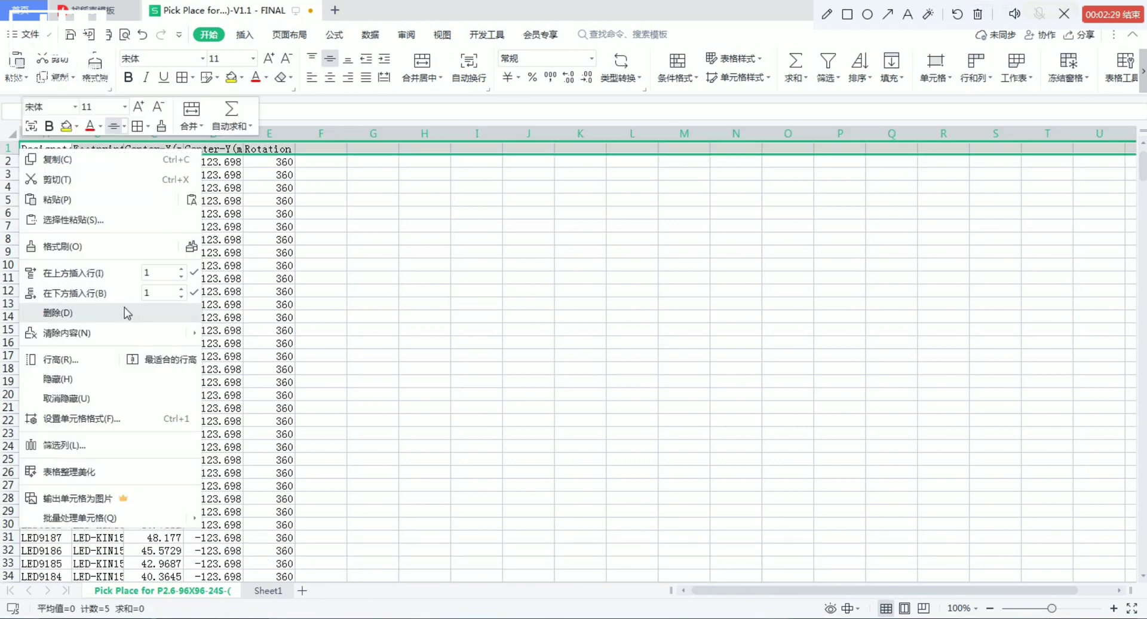
{"action": "left_click", "coordinate": [581, 292]}
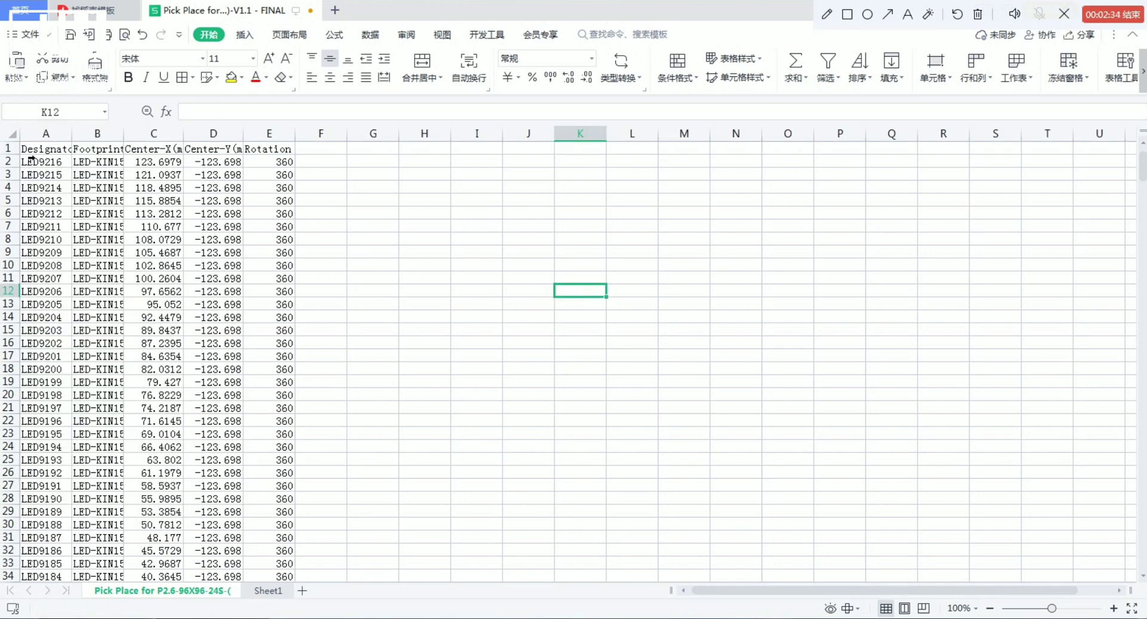
{"action": "key", "text": "ctrl+Home"}
{"action": "key", "text": "shift+space"}
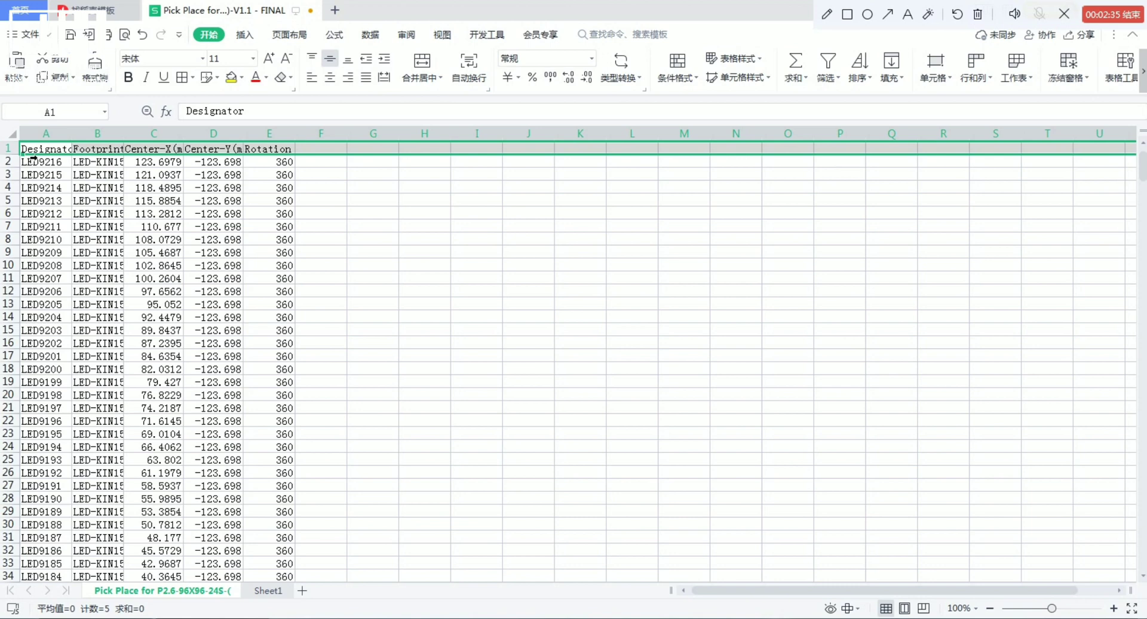
{"action": "left_click", "coordinate": [117, 150]}
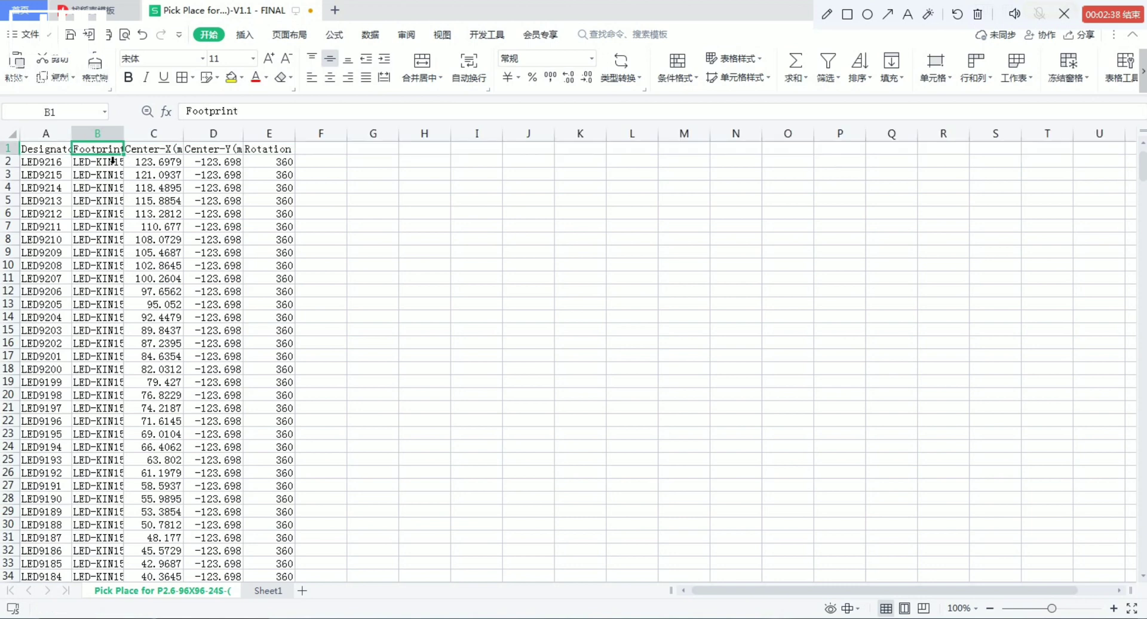
{"action": "key", "text": "ctrl+shift+Down"}
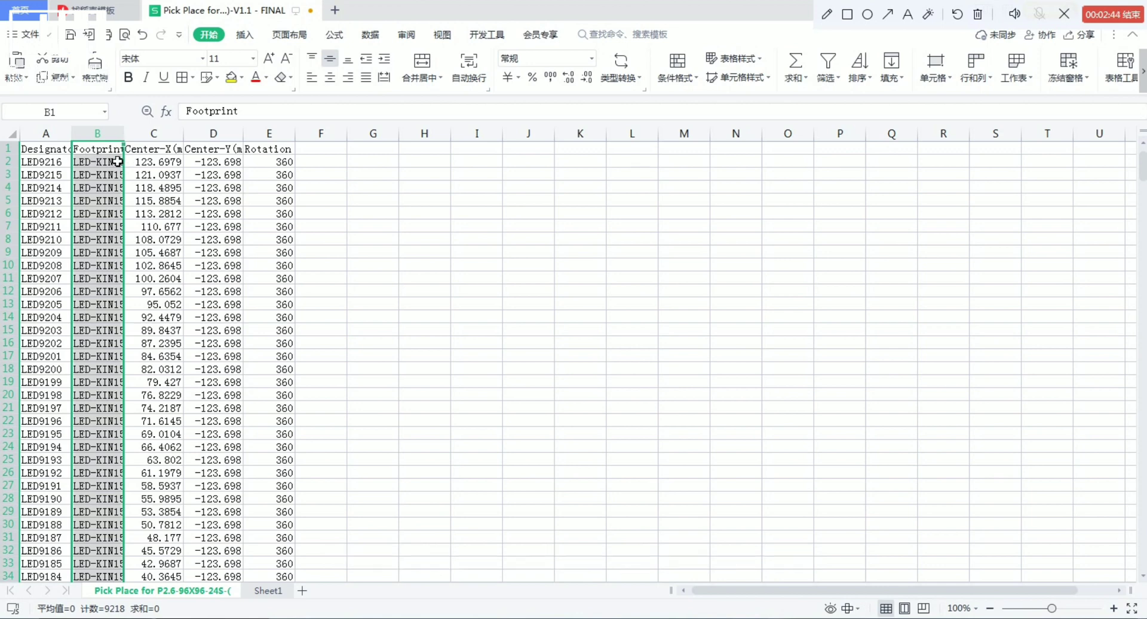
{"action": "left_click_drag", "start_coordinate": [130, 162], "coordinate": [353, 174]}
{"action": "left_click", "coordinate": [493, 213]}
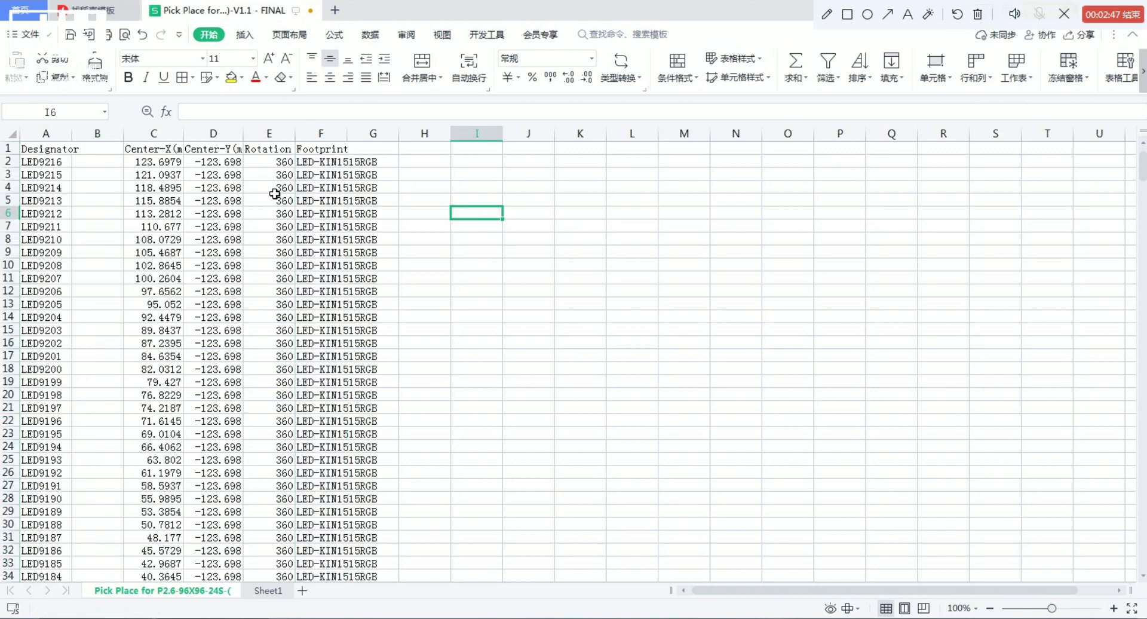
{"action": "right_click", "coordinate": [109, 155]}
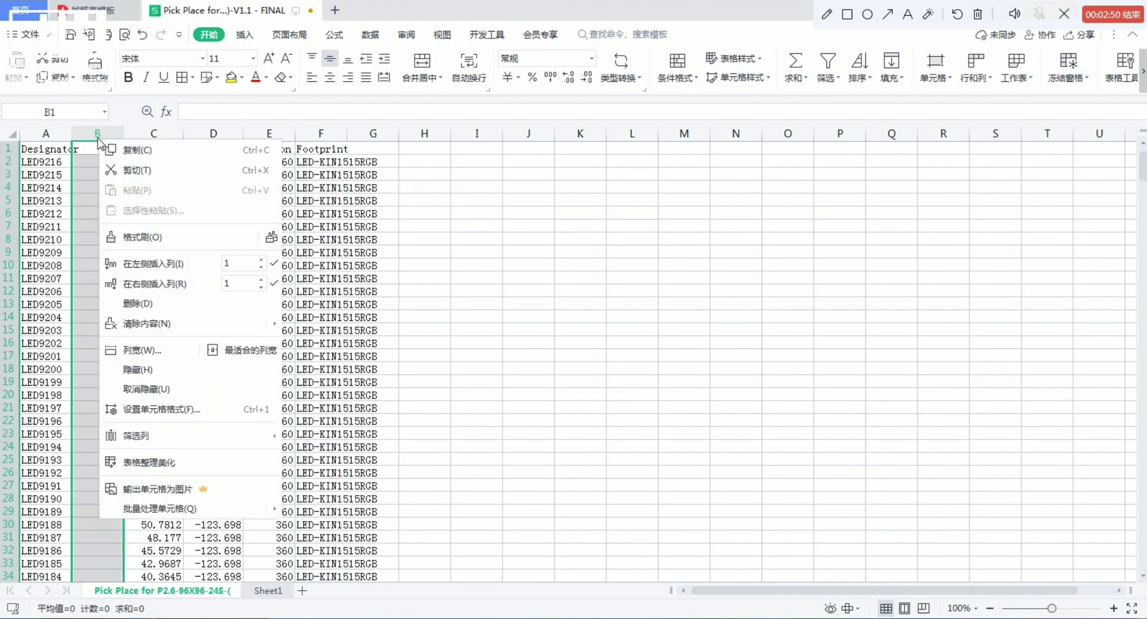
{"action": "left_click", "coordinate": [137, 302]}
{"action": "left_click", "coordinate": [483, 307]}
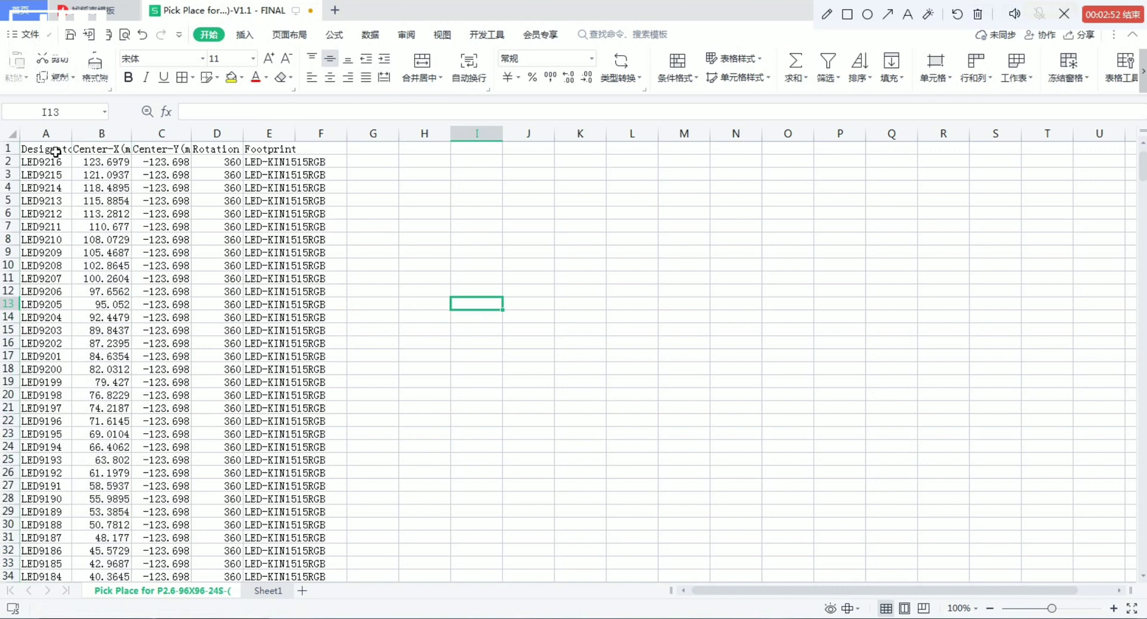
- Delete the column-heading row so the LED9216 record starts in row 1
{"action": "left_click", "coordinate": [9, 148]}
{"action": "right_click", "coordinate": [11, 149]}
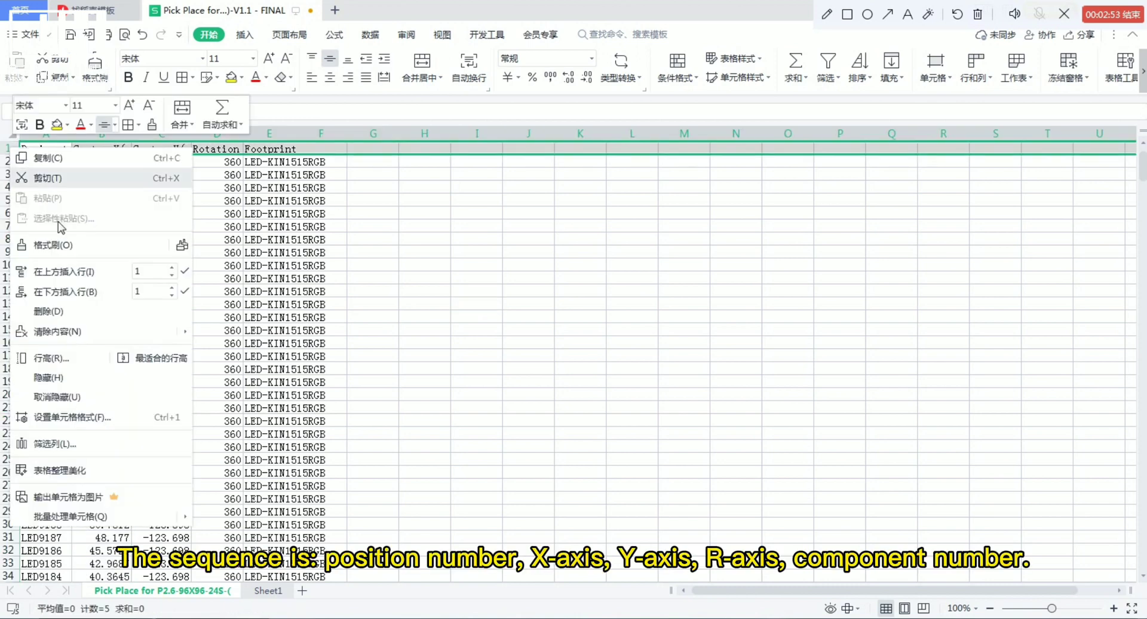
{"action": "left_click", "coordinate": [77, 313]}
{"action": "left_click", "coordinate": [443, 307]}
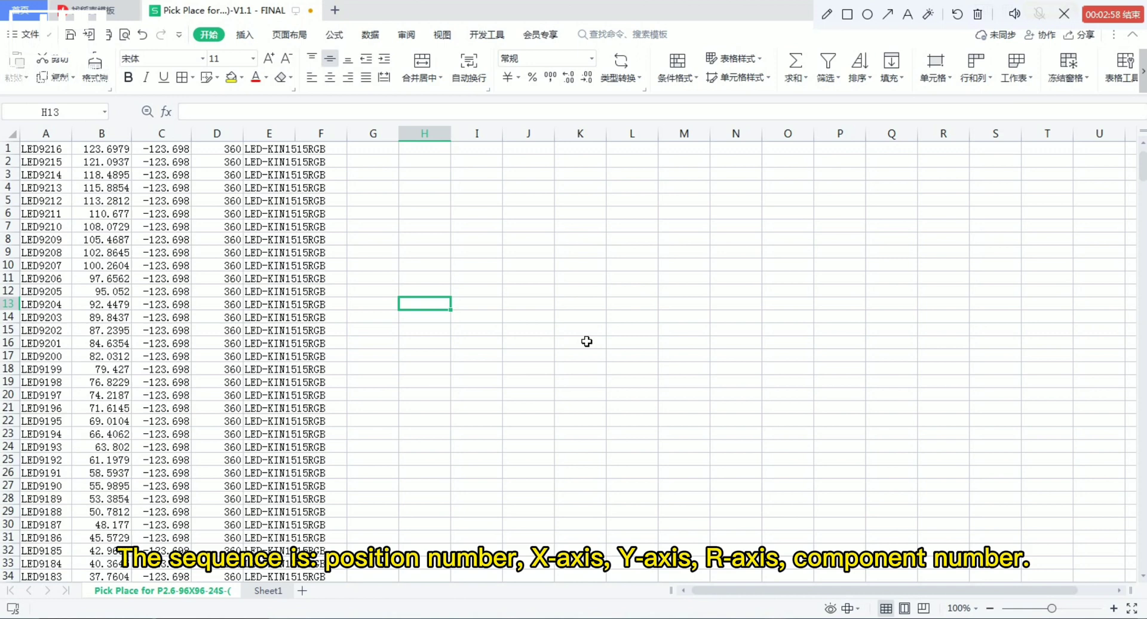
{"action": "left_click", "coordinate": [234, 151]}
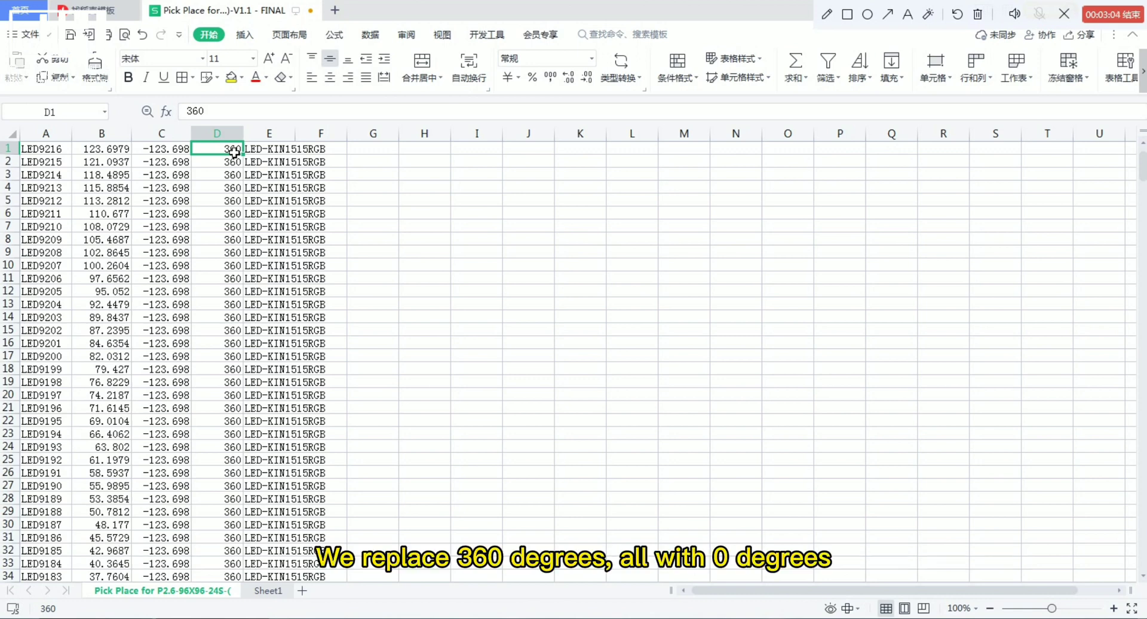
{"action": "key", "text": "ctrl+f"}
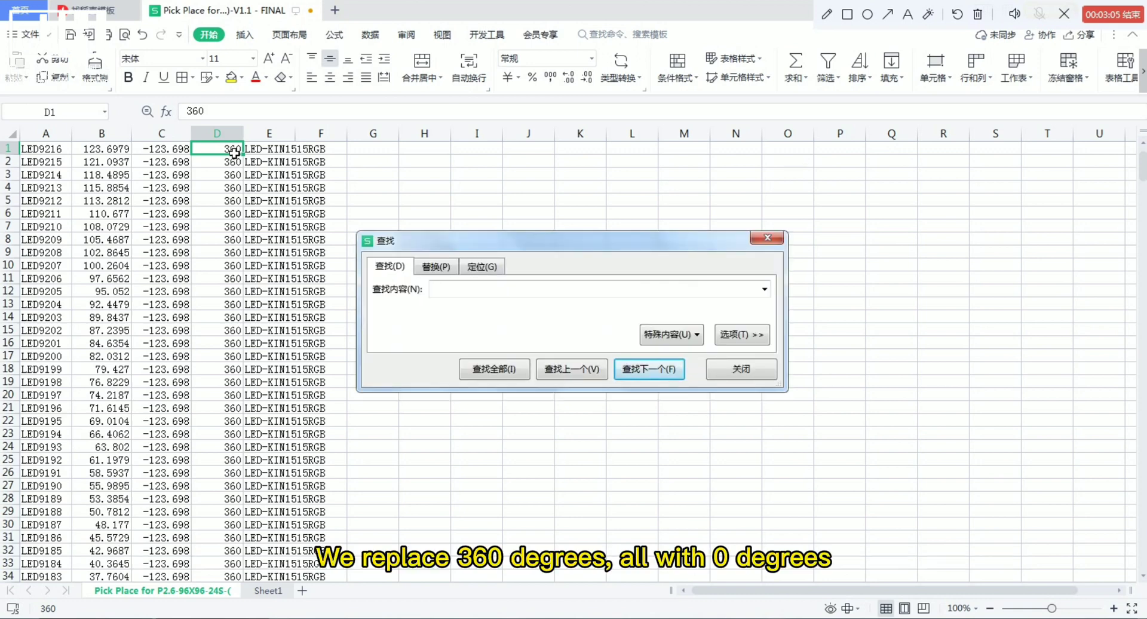
- Replace all 360 rotation values with 0 (9235 replacements)
{"action": "right_click", "coordinate": [234, 153]}
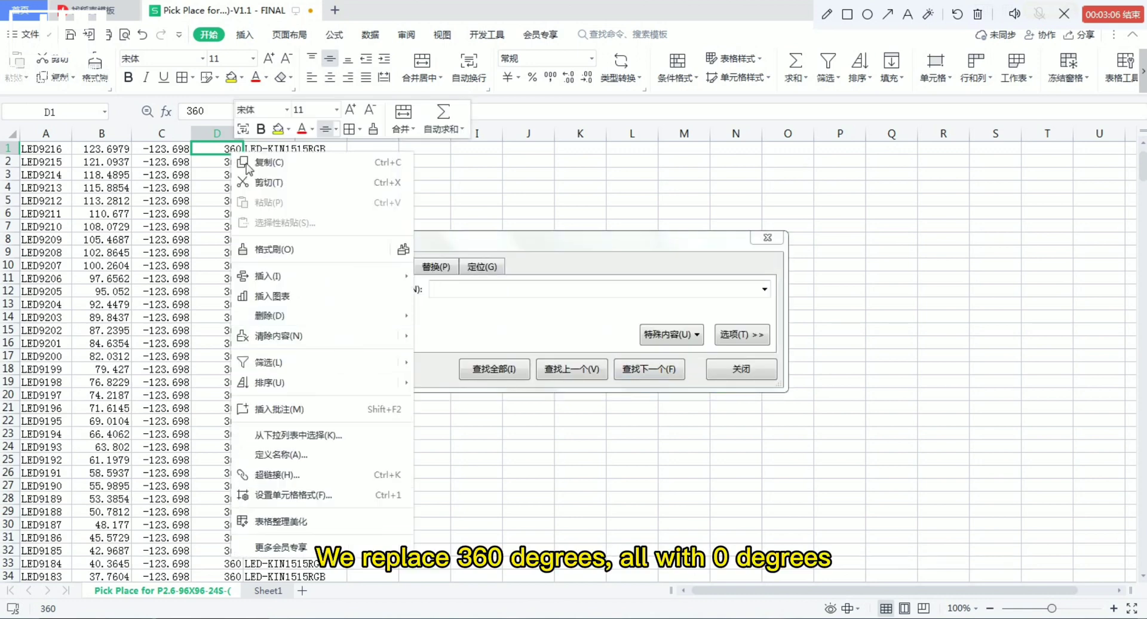
{"action": "left_click", "coordinate": [292, 183]}
{"action": "left_click", "coordinate": [434, 267]}
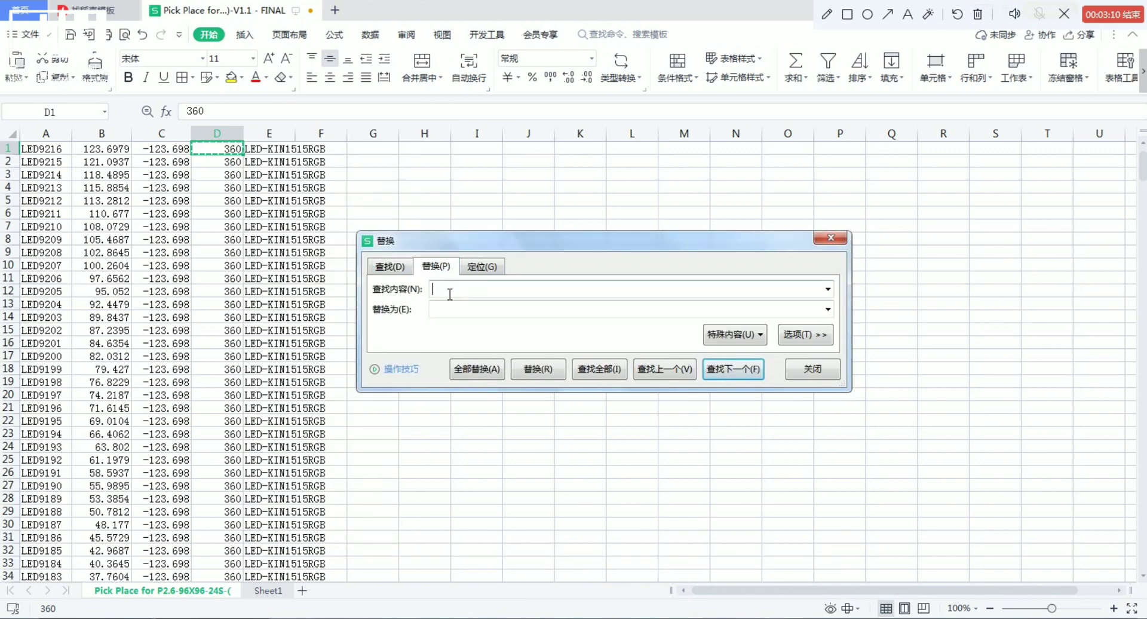
{"action": "right_click", "coordinate": [440, 289]}
{"action": "left_click", "coordinate": [488, 387]}
{"action": "left_click", "coordinate": [454, 310]}
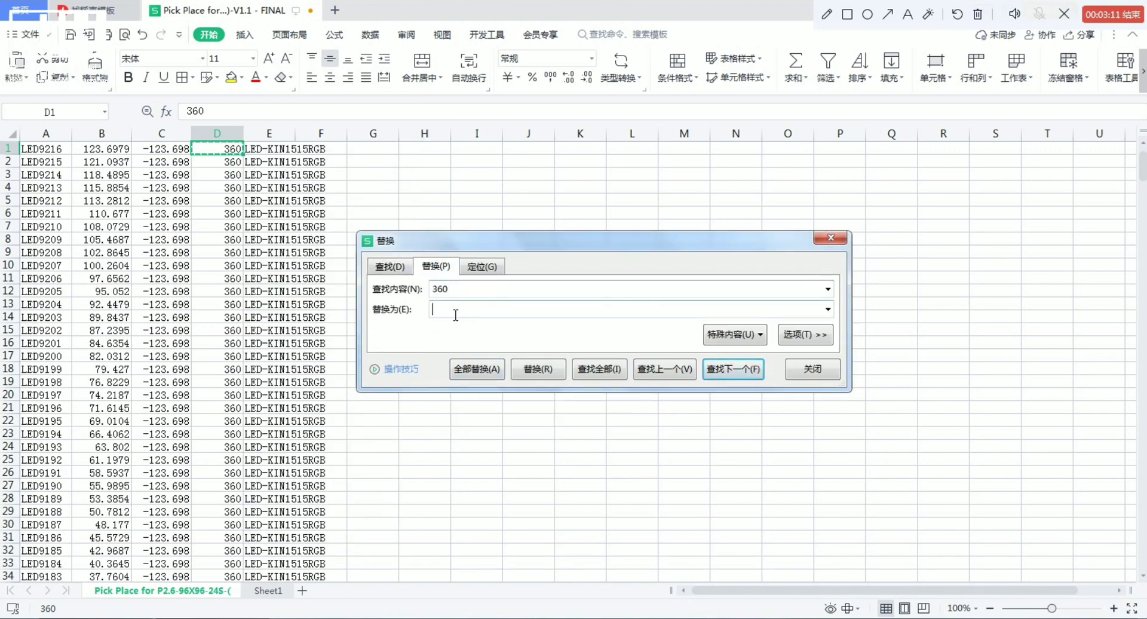
{"action": "left_click", "coordinate": [476, 368]}
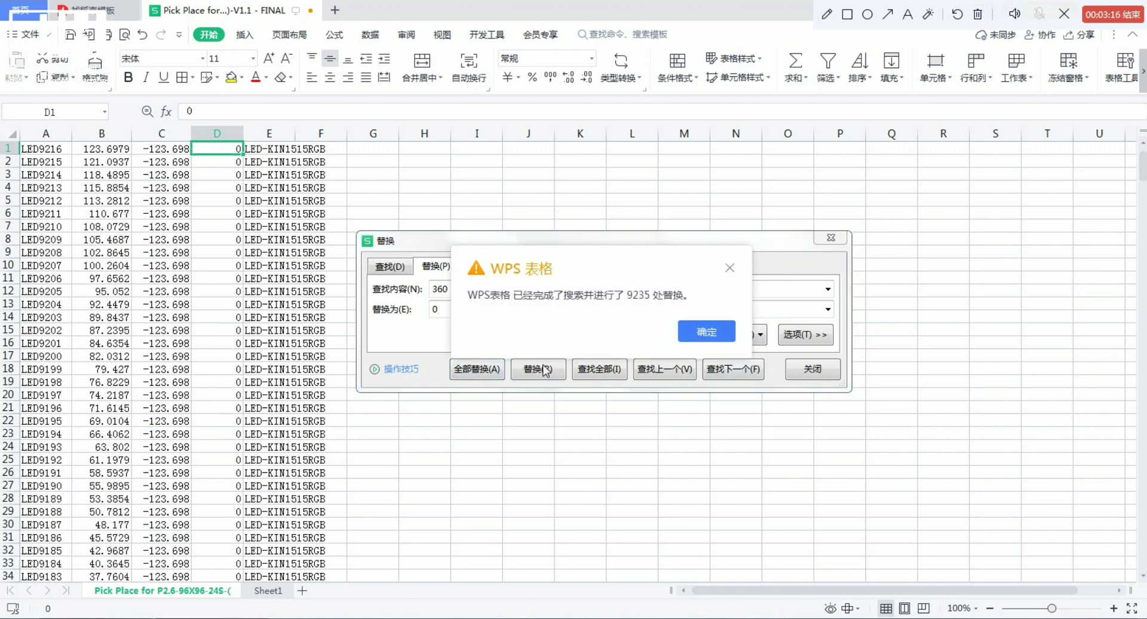
{"action": "left_click", "coordinate": [706, 337]}
{"action": "left_click", "coordinate": [812, 368]}
{"action": "left_click", "coordinate": [472, 293]}
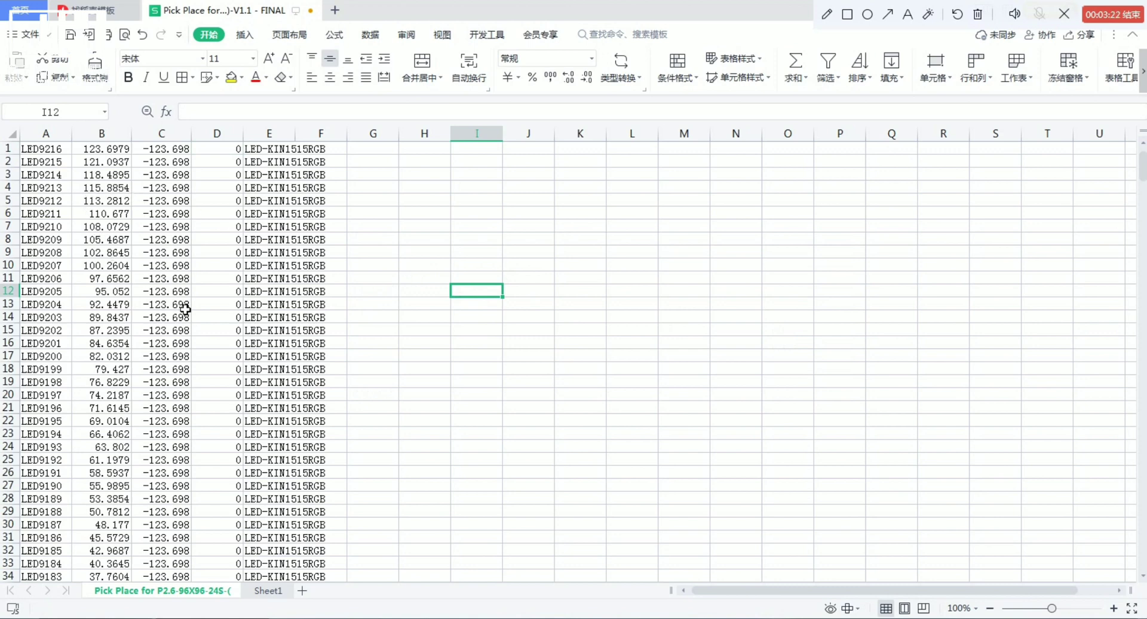
- Narrow the Rotation column D
{"action": "left_click", "coordinate": [227, 155]}
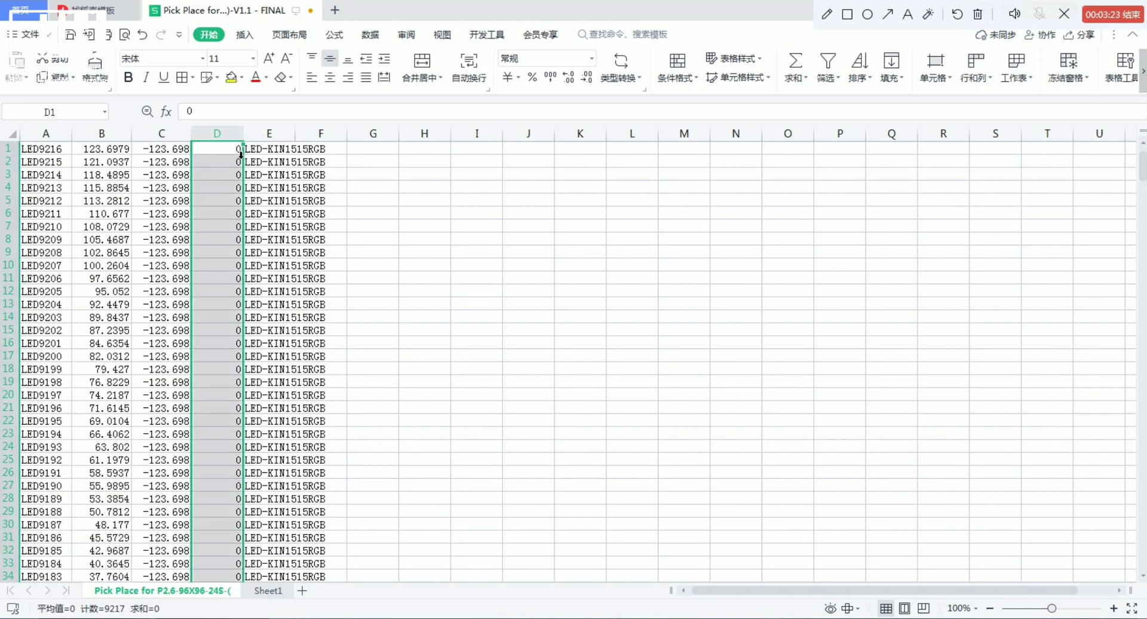
{"action": "left_click_drag", "start_coordinate": [255, 144], "coordinate": [228, 144]}
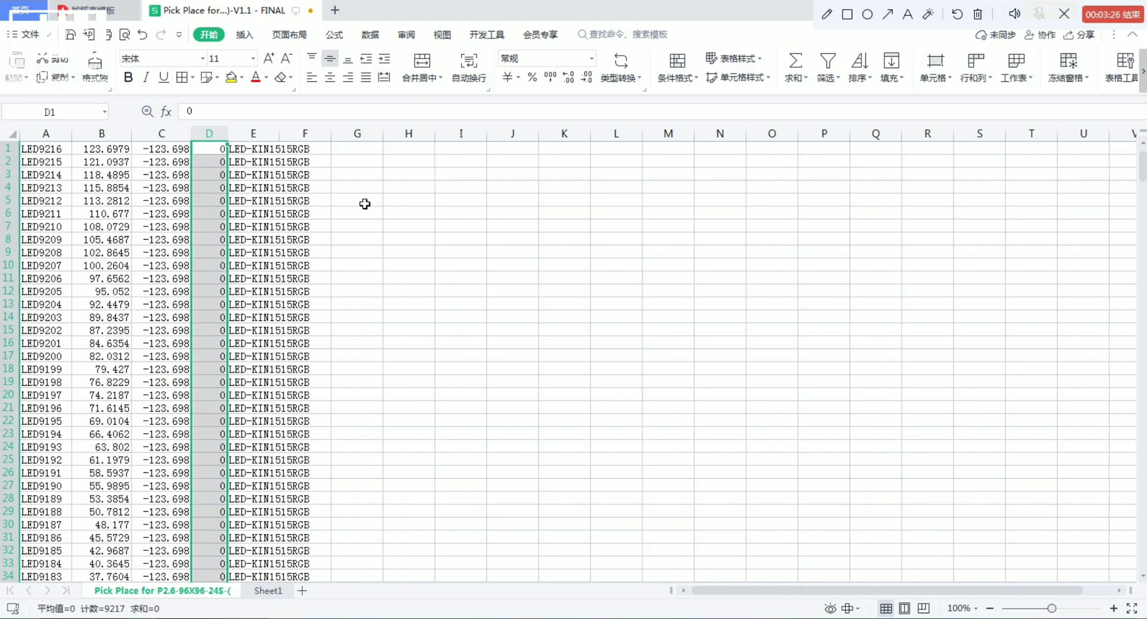
{"action": "left_click", "coordinate": [364, 202]}
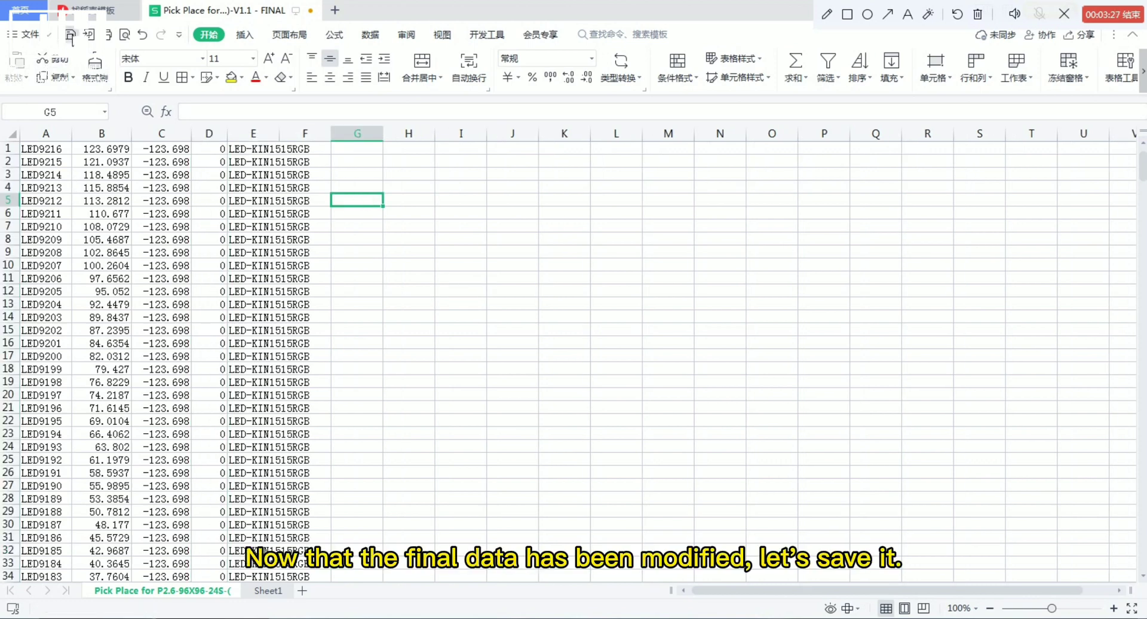
- Save the placement file in its current format and close WPS Spreadsheets
{"action": "left_click", "coordinate": [71, 35]}
{"action": "left_click", "coordinate": [611, 354]}
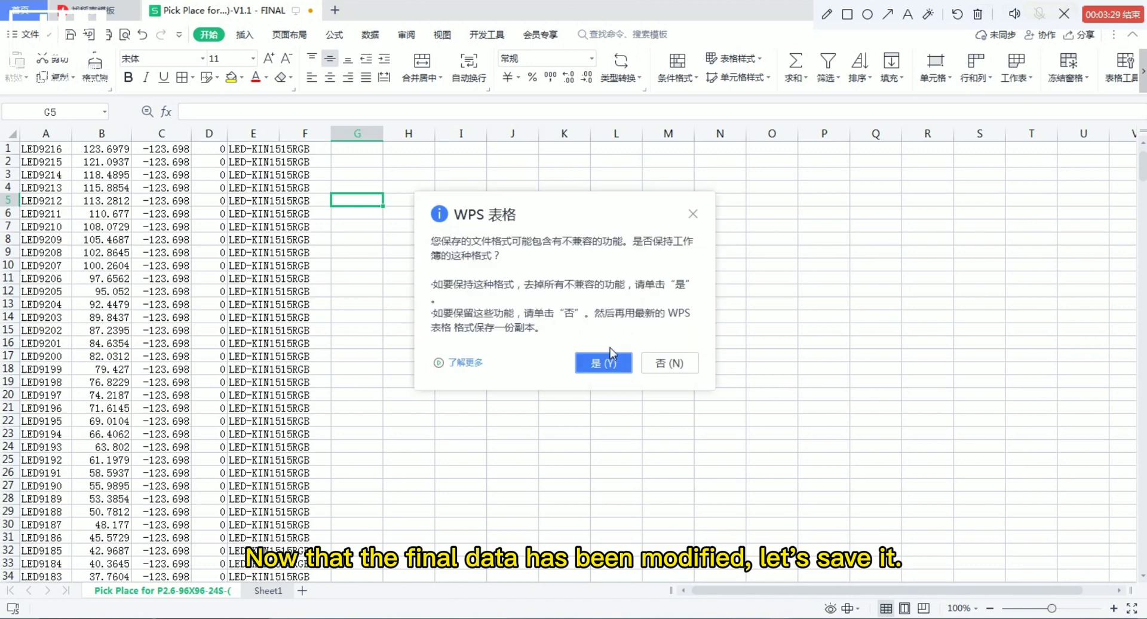
{"action": "left_click", "coordinate": [604, 361]}
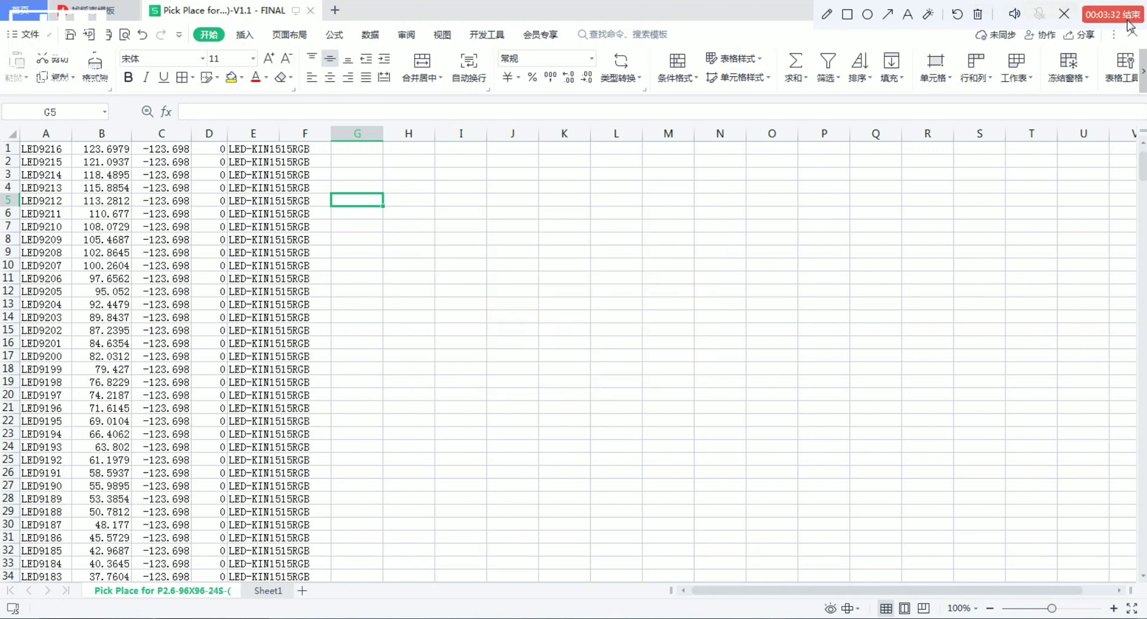
{"action": "double_click", "coordinate": [684, 12]}
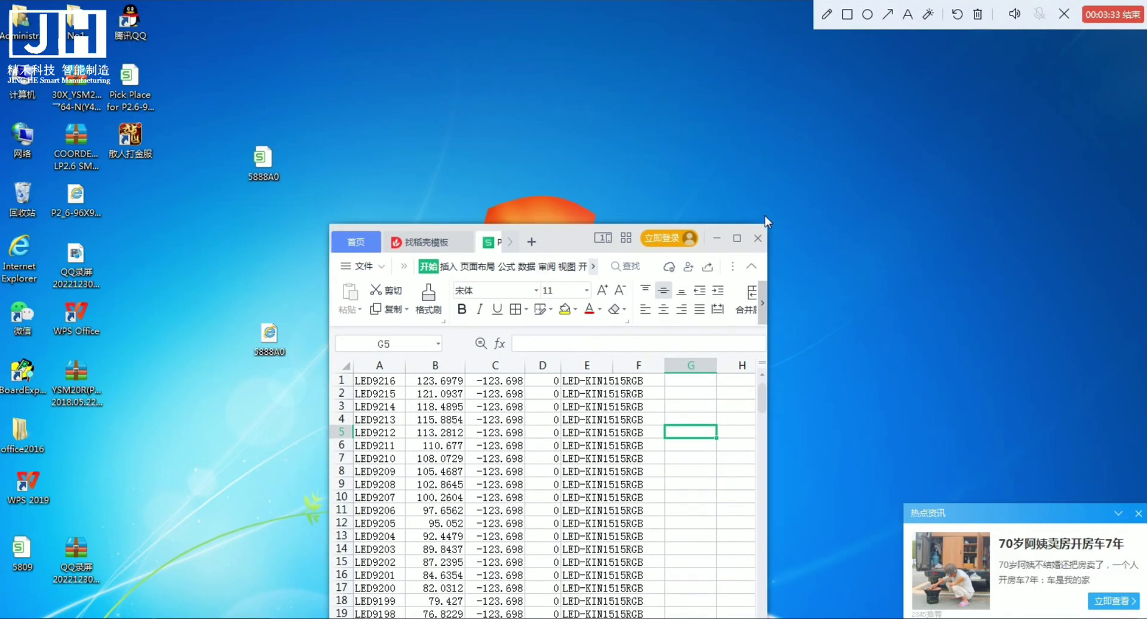
{"action": "left_click", "coordinate": [759, 234]}
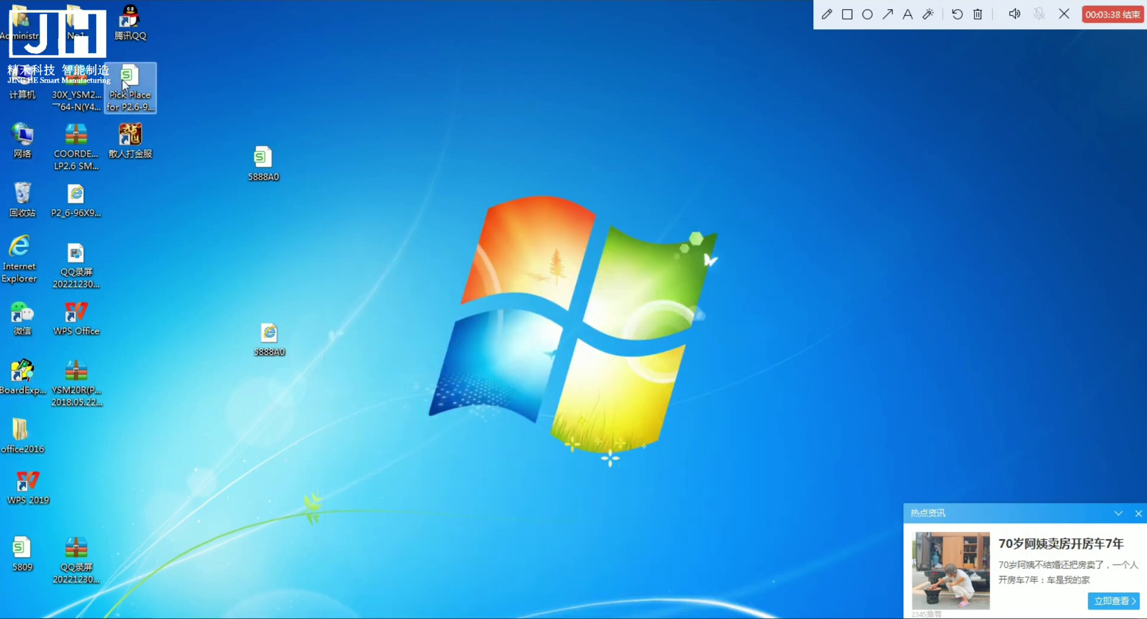
- Delete the unused 散人打金服 desktop shortcut and launch BoardExplorer
{"action": "left_click_drag", "start_coordinate": [139, 106], "coordinate": [153, 222]}
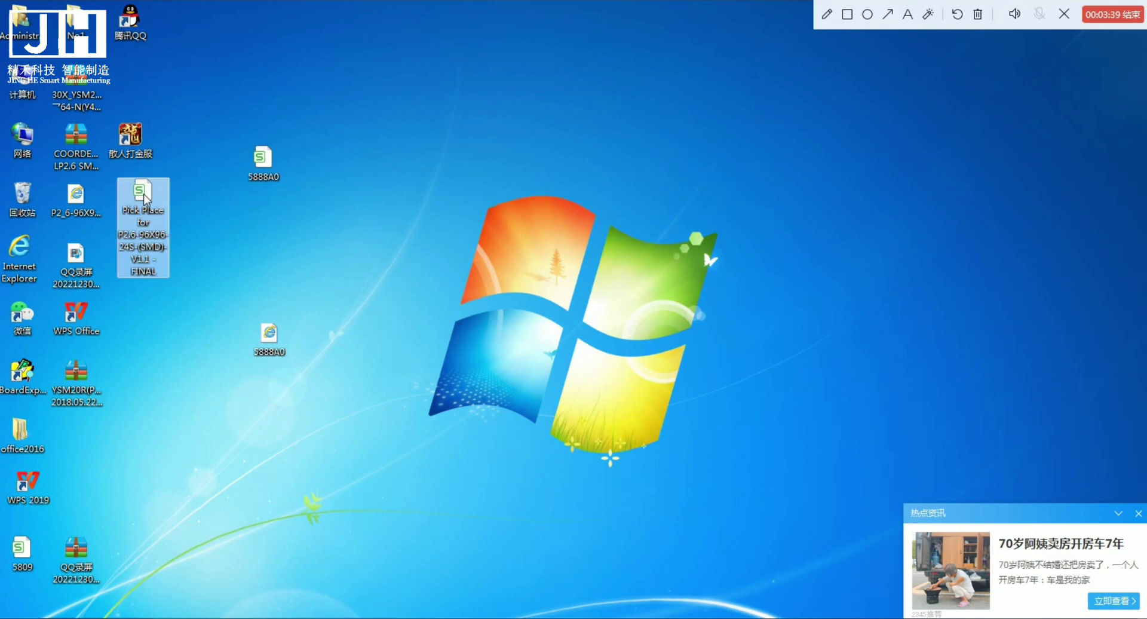
{"action": "left_click", "coordinate": [282, 206]}
{"action": "right_click", "coordinate": [129, 141]}
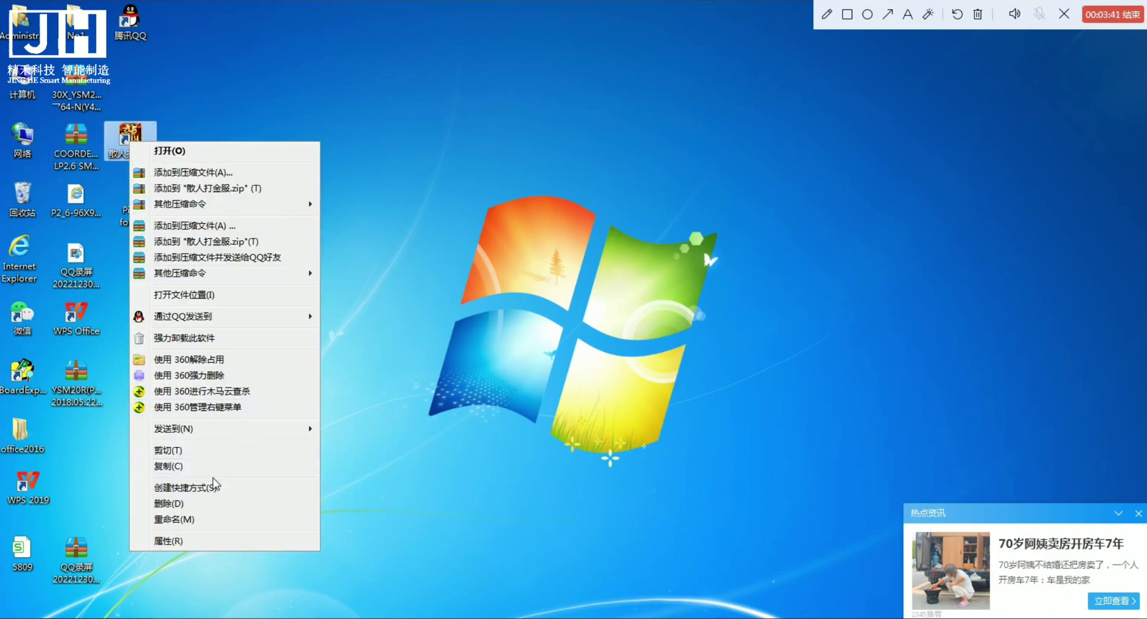
{"action": "left_click", "coordinate": [205, 506]}
{"action": "left_click", "coordinate": [634, 375]}
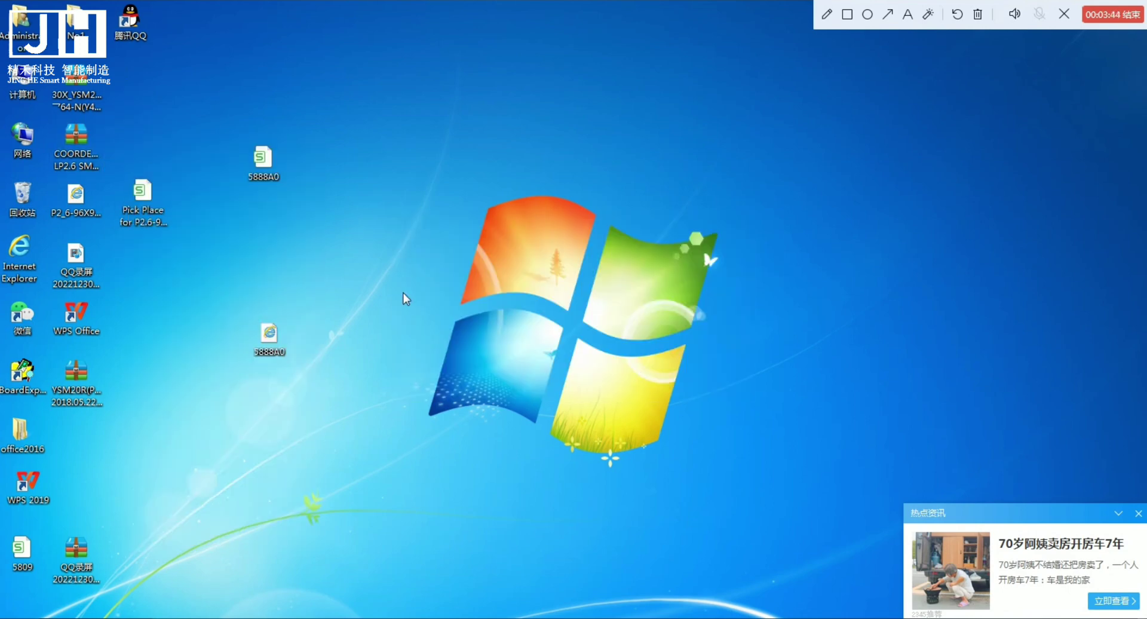
{"action": "left_click", "coordinate": [19, 378]}
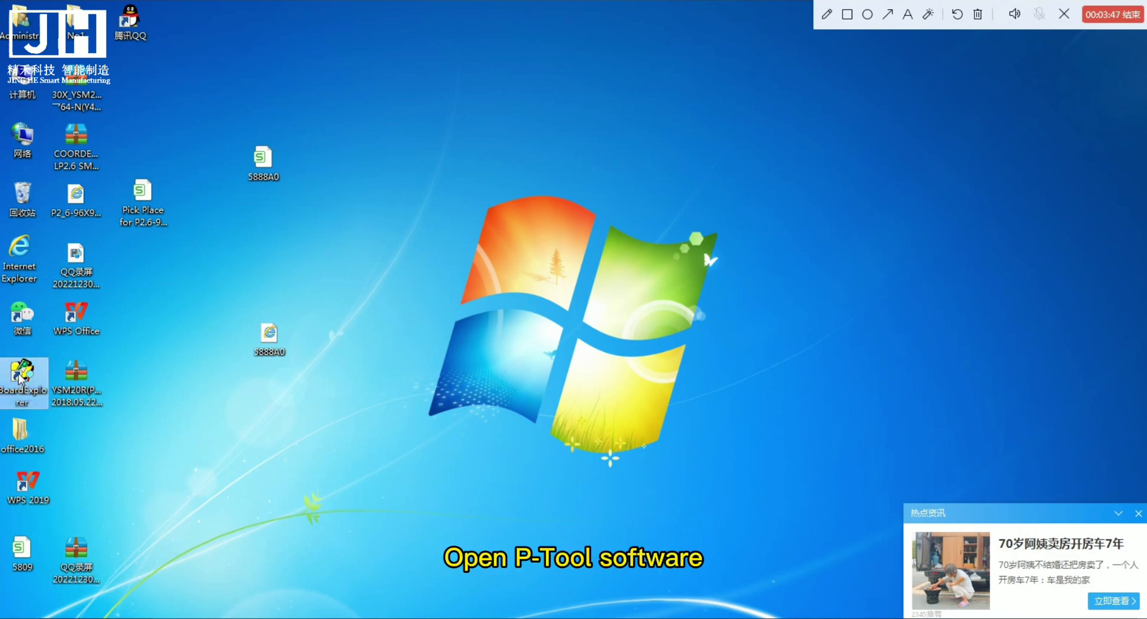
{"action": "double_click", "coordinate": [19, 383]}
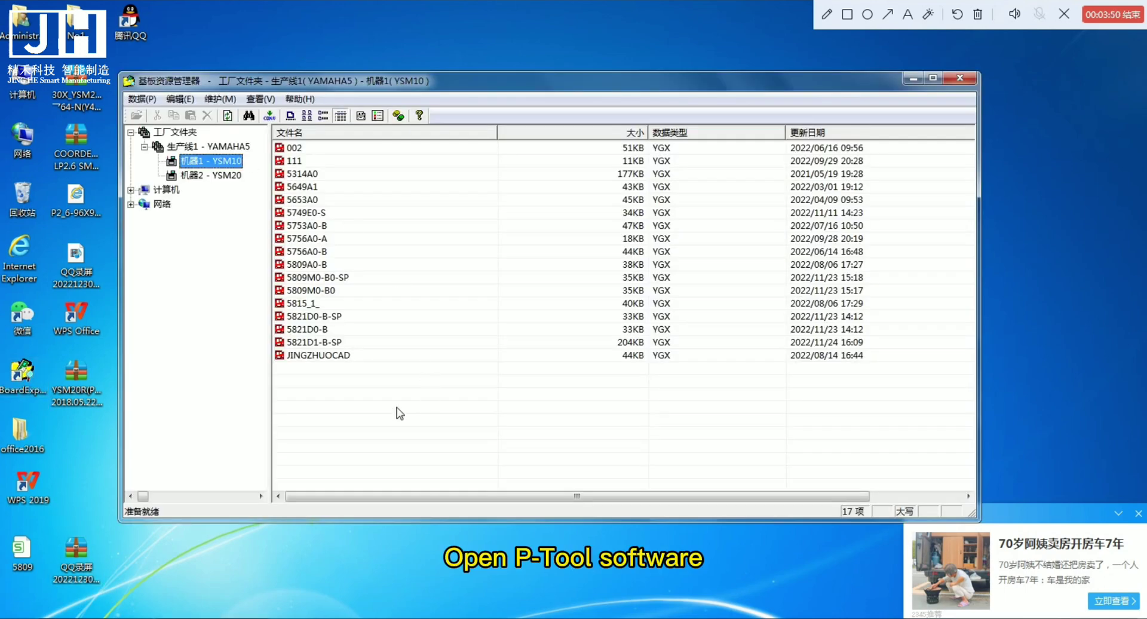
- Delete the Pick Place and 5888A0 board programs under 机器2 - YSM20, confirming each deletion
{"action": "left_click", "coordinate": [210, 175]}
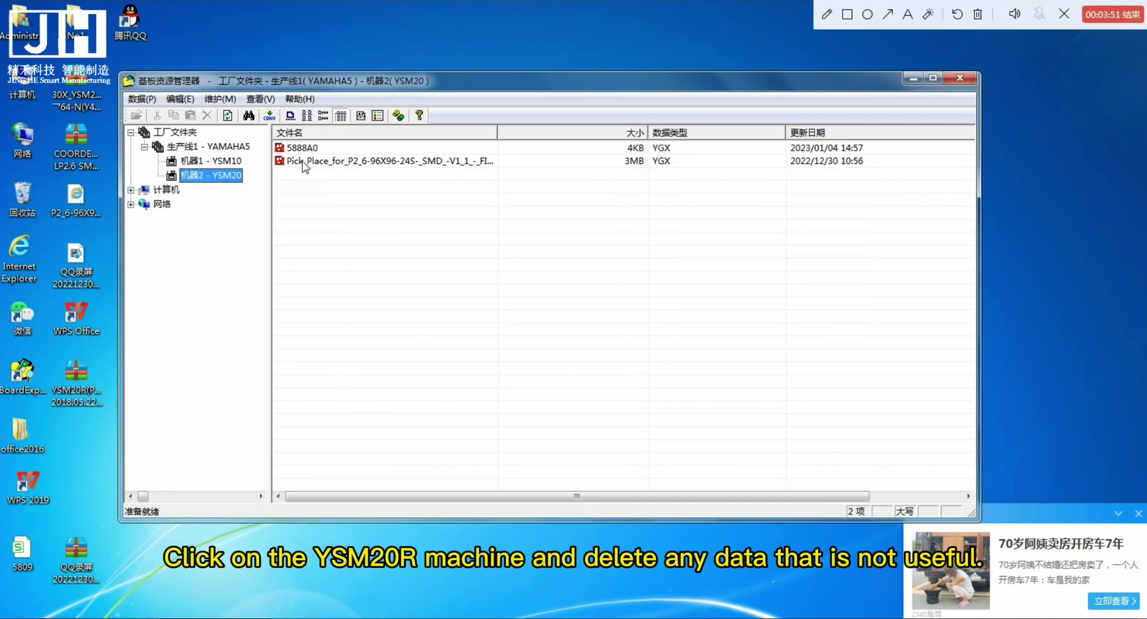
{"action": "left_click", "coordinate": [318, 161]}
{"action": "right_click", "coordinate": [318, 161]}
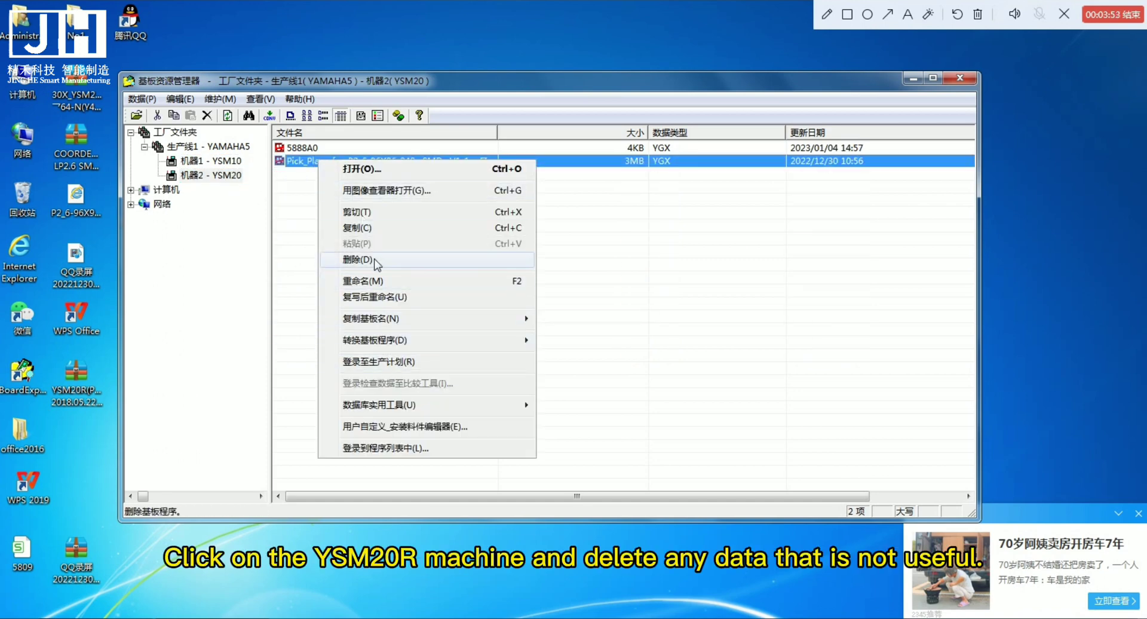
{"action": "left_click", "coordinate": [395, 261]}
{"action": "left_click", "coordinate": [536, 334]}
{"action": "left_click", "coordinate": [305, 150]}
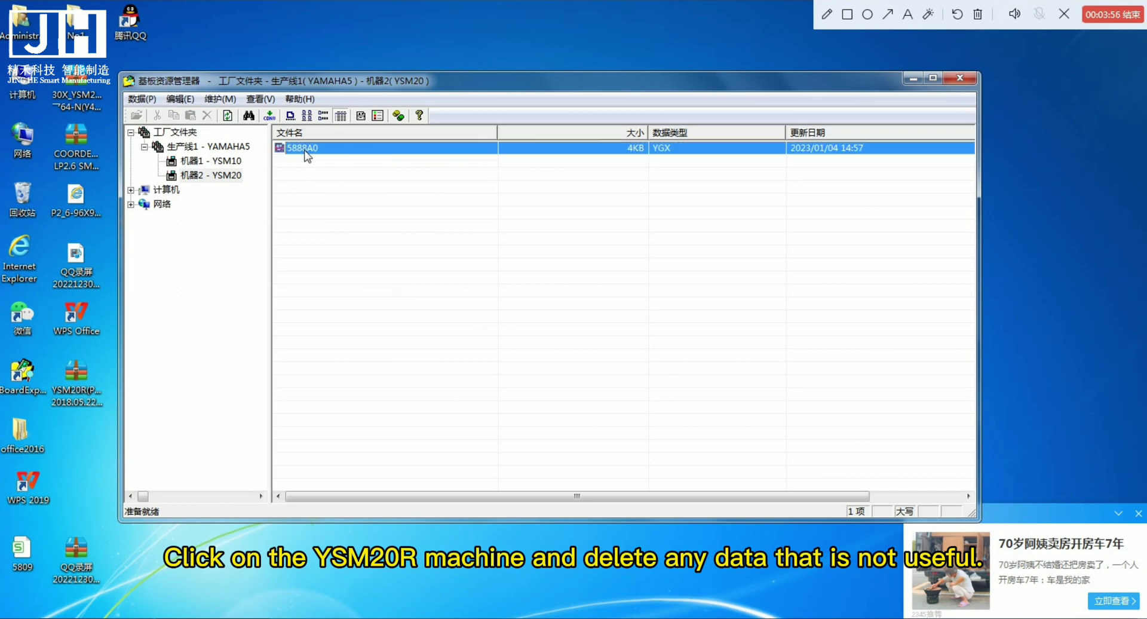
{"action": "right_click", "coordinate": [306, 149]}
{"action": "left_click", "coordinate": [365, 252]}
{"action": "left_click", "coordinate": [546, 336]}
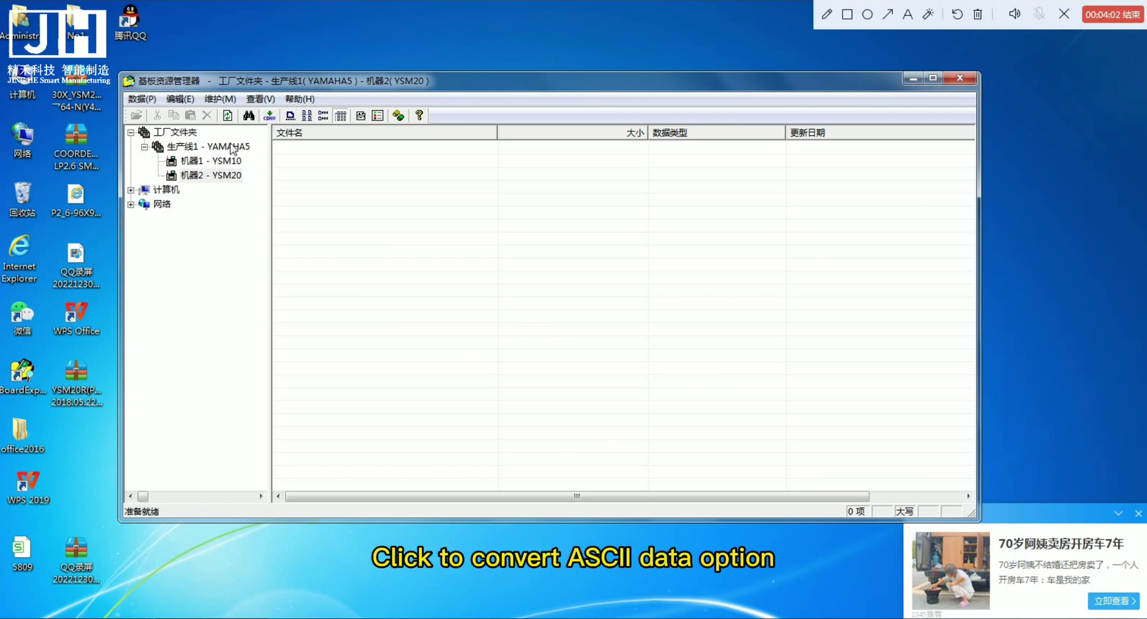
- Create a new conversion file using the desktop Pick Place XLS as CAD data
{"action": "left_click", "coordinate": [270, 115]}
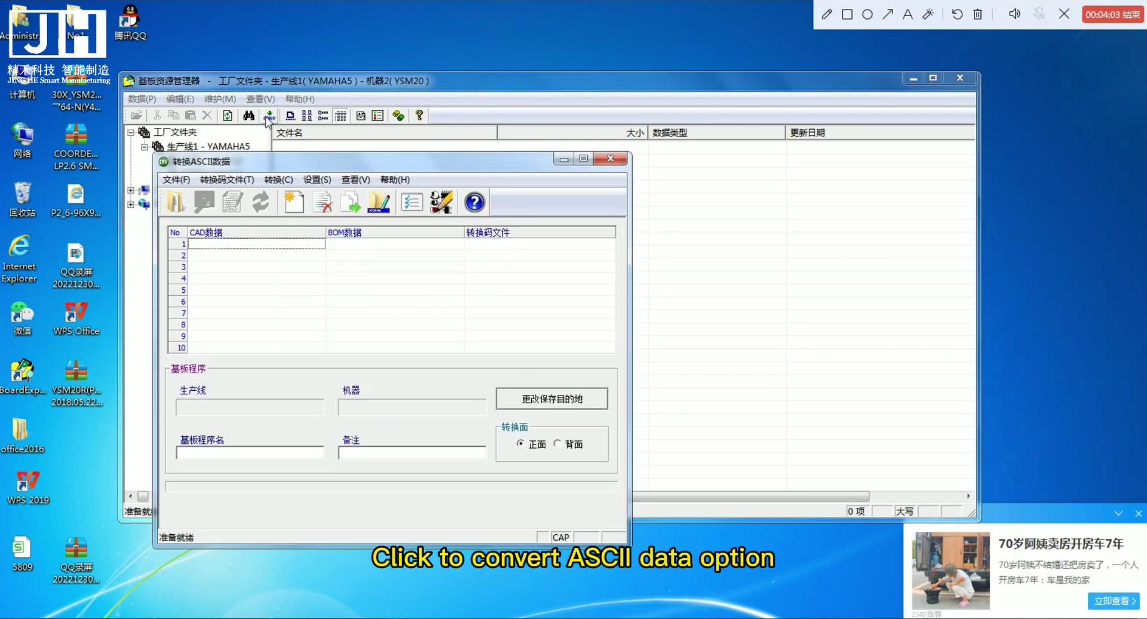
{"action": "left_click", "coordinate": [228, 179]}
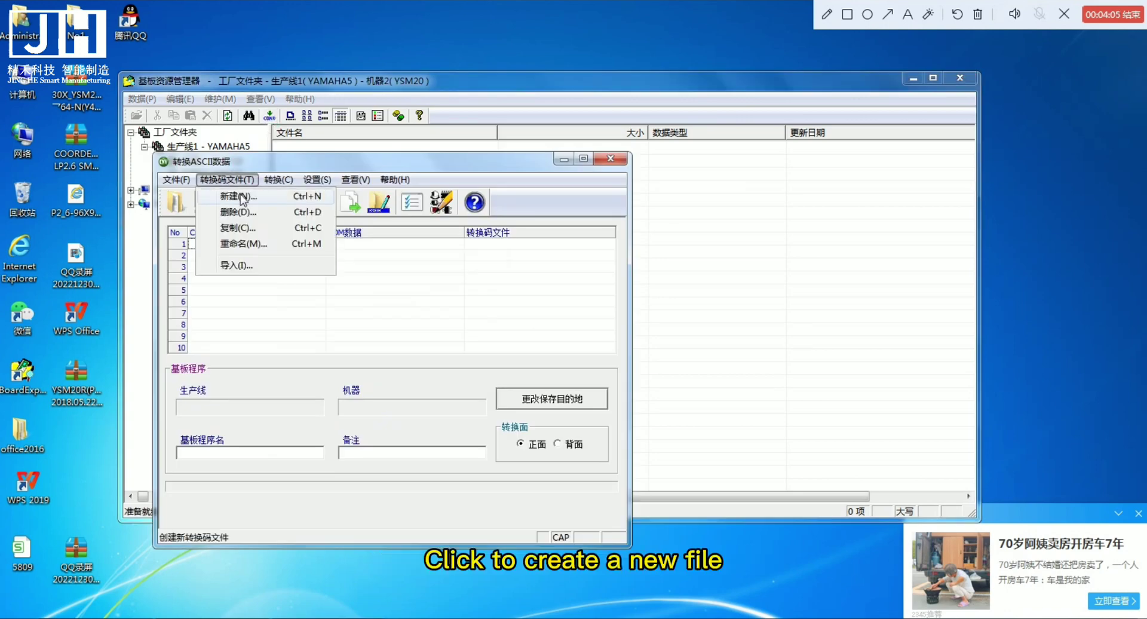
{"action": "left_click", "coordinate": [239, 196]}
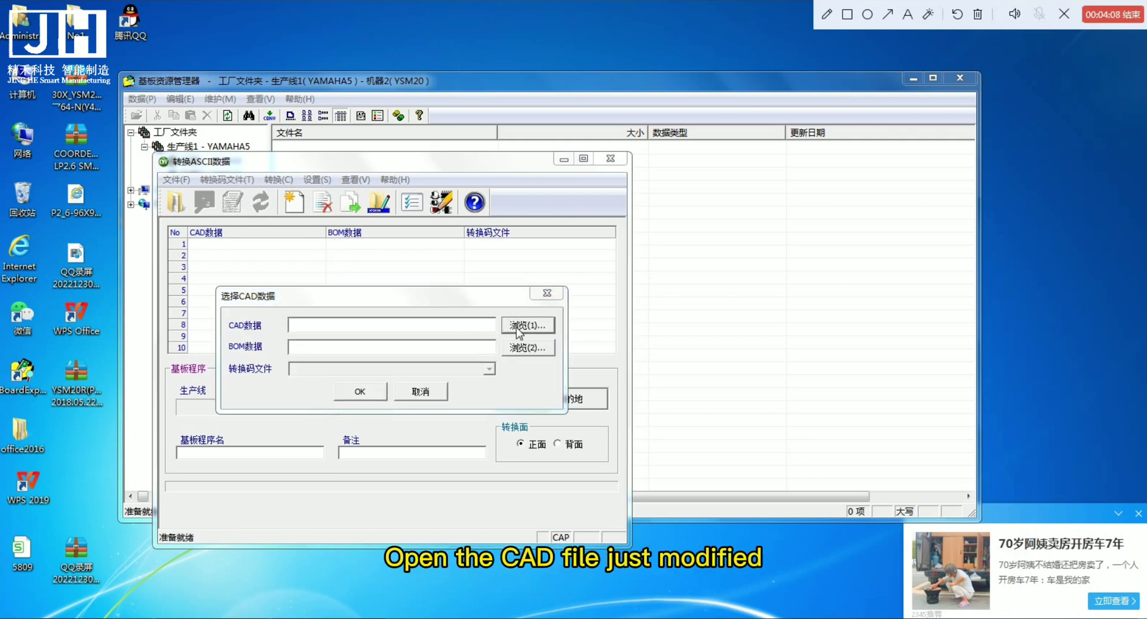
{"action": "left_click", "coordinate": [517, 329]}
{"action": "left_click", "coordinate": [235, 295]}
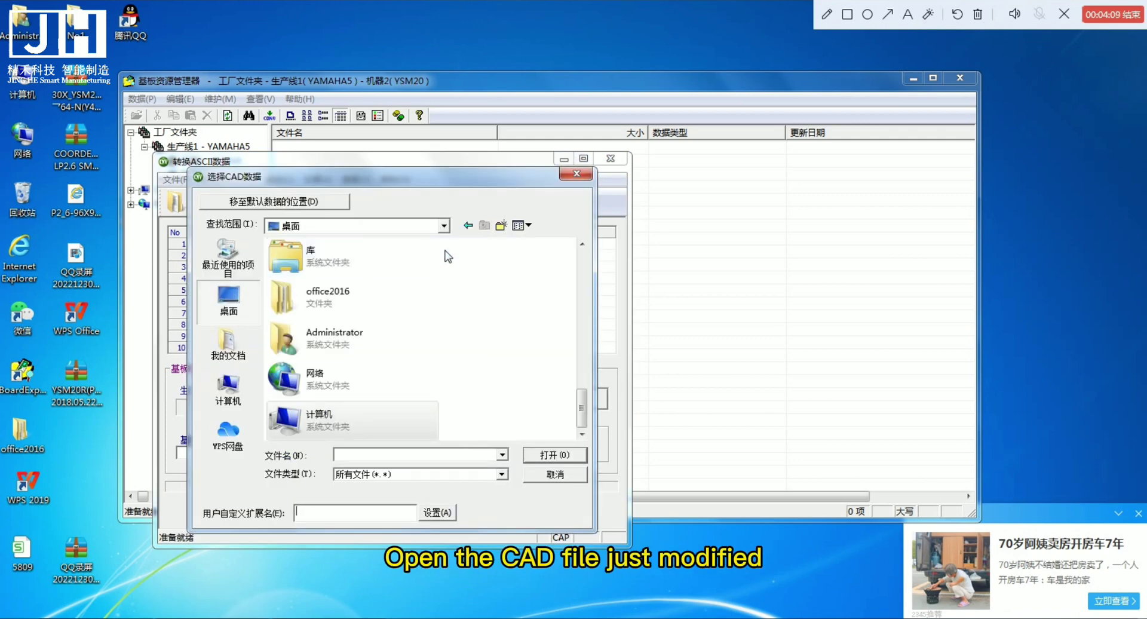
{"action": "left_click_drag", "start_coordinate": [581, 408], "coordinate": [581, 341]}
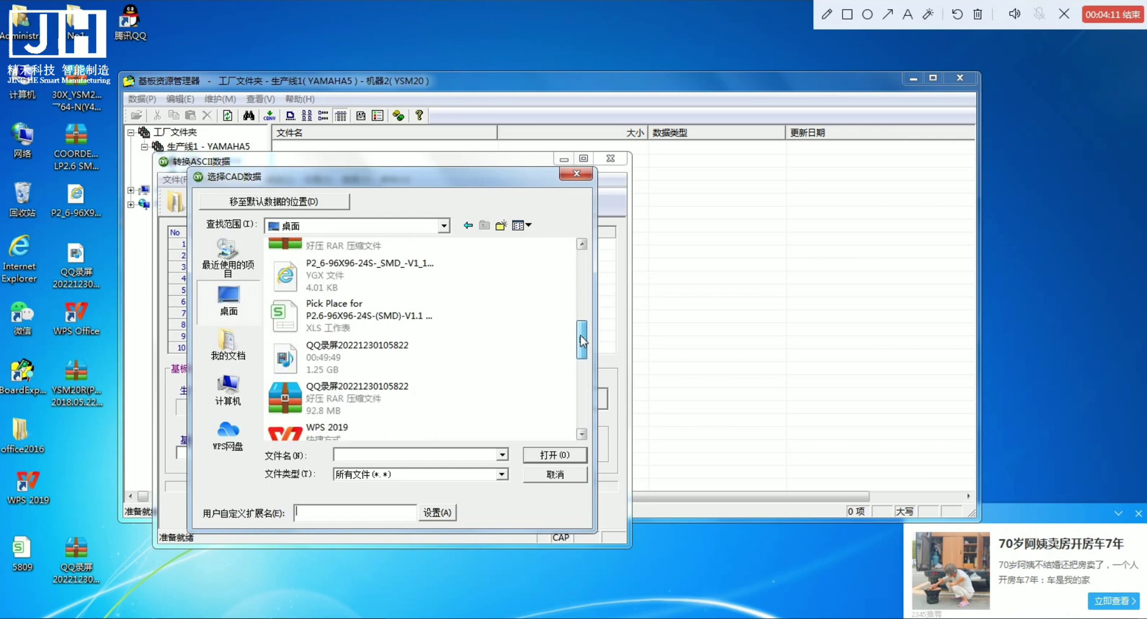
{"action": "scroll", "coordinate": [504, 274], "scroll_direction": "up", "scroll_amount": 1}
{"action": "left_click", "coordinate": [389, 349]}
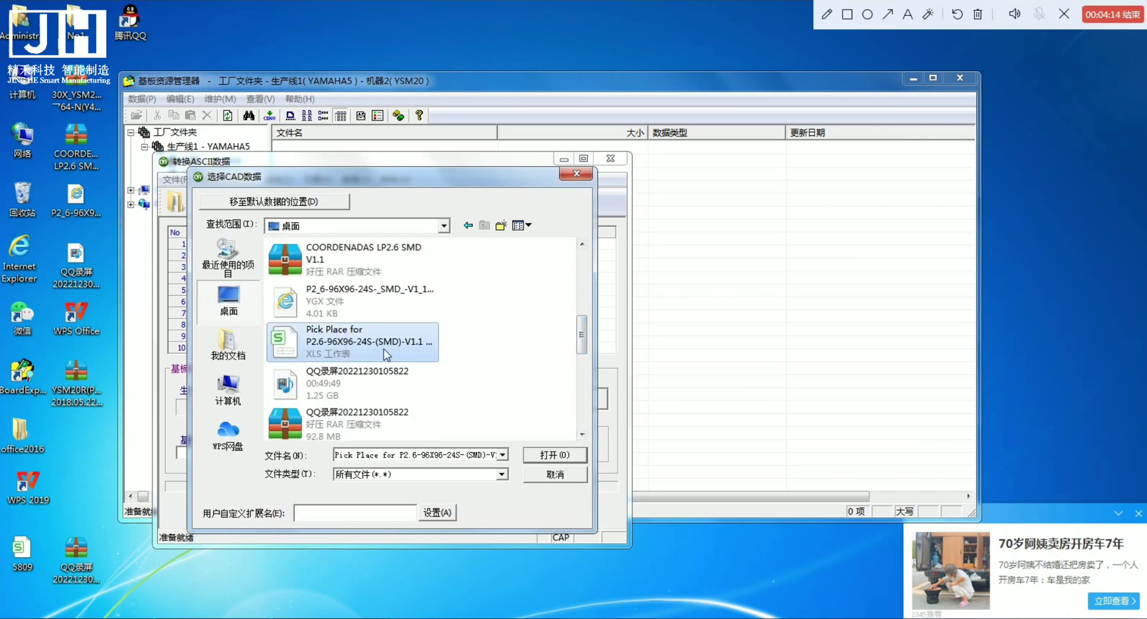
{"action": "left_click", "coordinate": [549, 456]}
{"action": "left_click", "coordinate": [356, 391]}
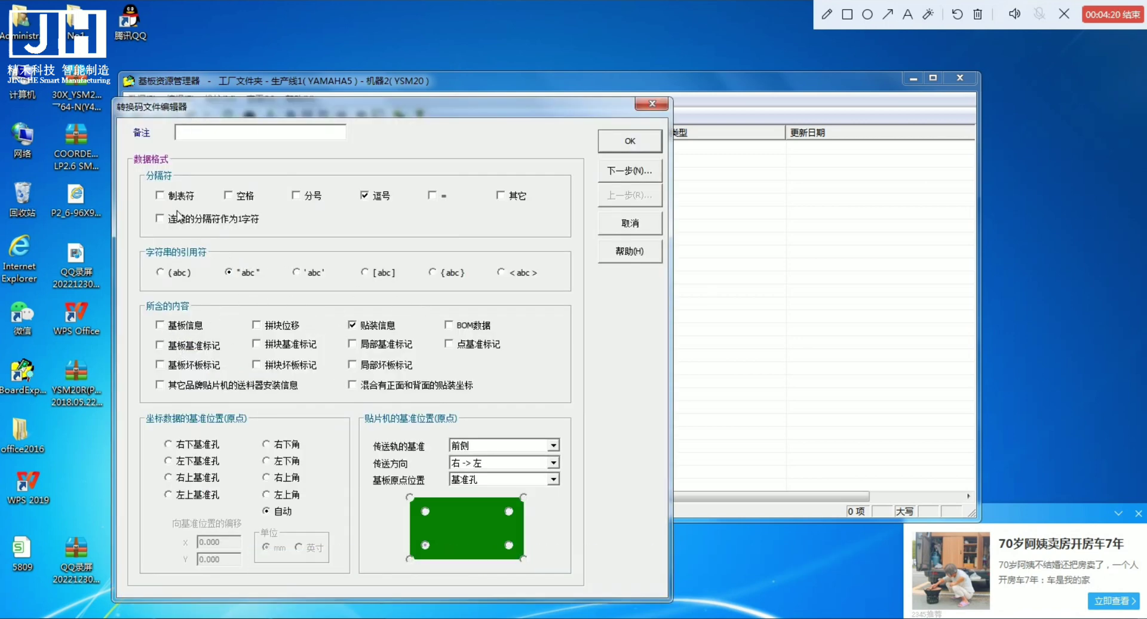
- Set the data separator and choose the blank ',,,,' row from the end-line list
{"action": "left_click", "coordinate": [301, 197]}
{"action": "left_click", "coordinate": [629, 171]}
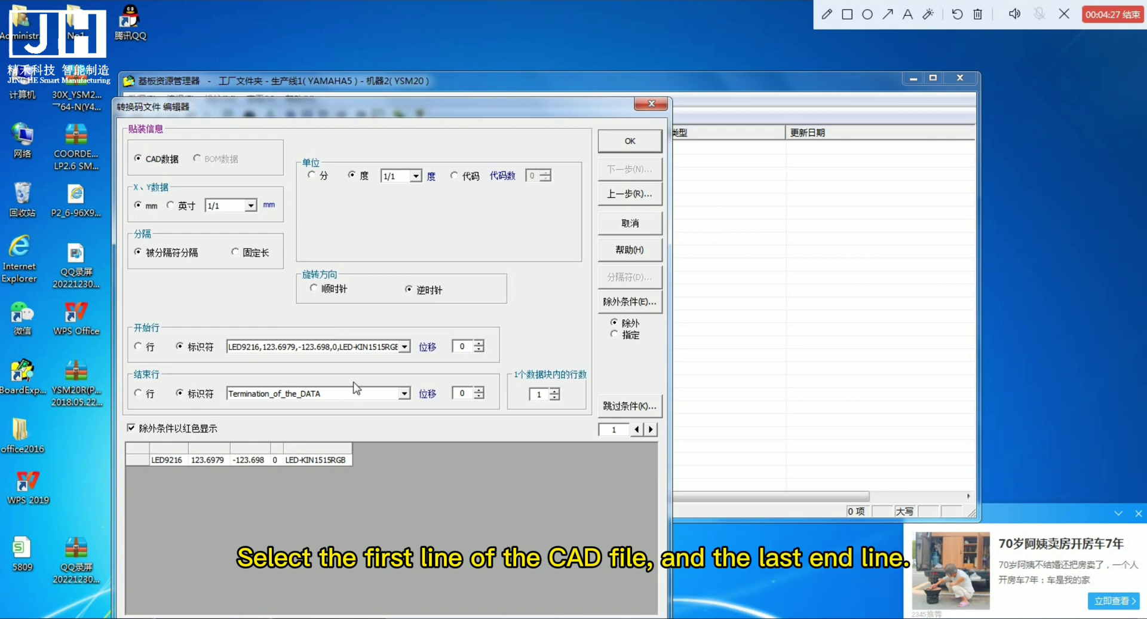
{"action": "left_click", "coordinate": [403, 393]}
{"action": "left_click_drag", "start_coordinate": [407, 504], "coordinate": [407, 503]}
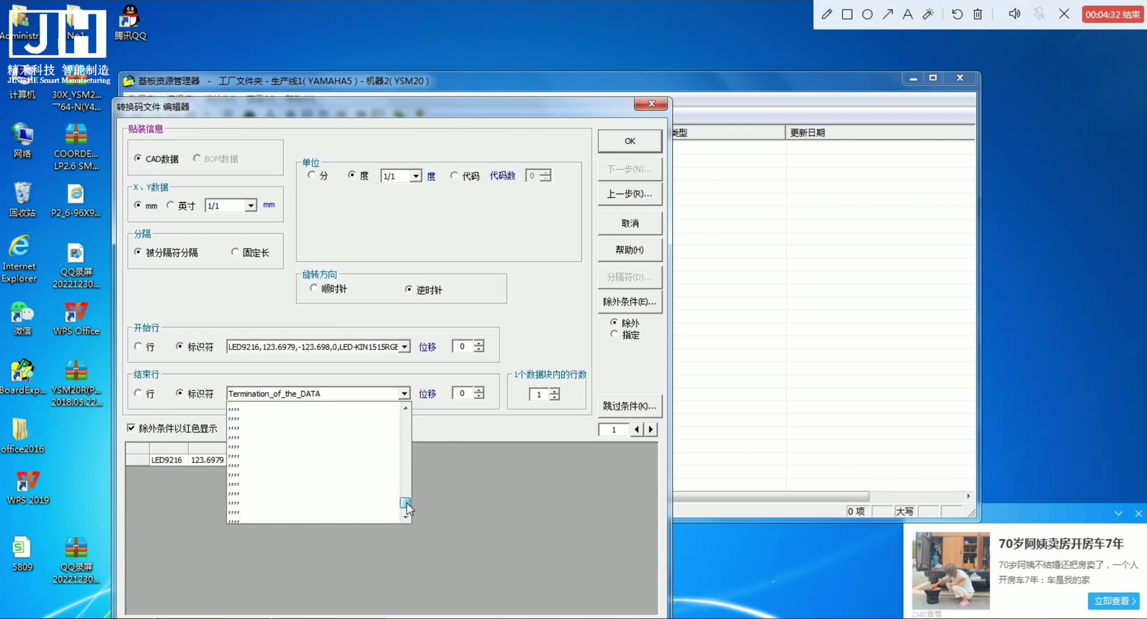
{"action": "left_click", "coordinate": [396, 461]}
{"action": "left_click", "coordinate": [404, 393]}
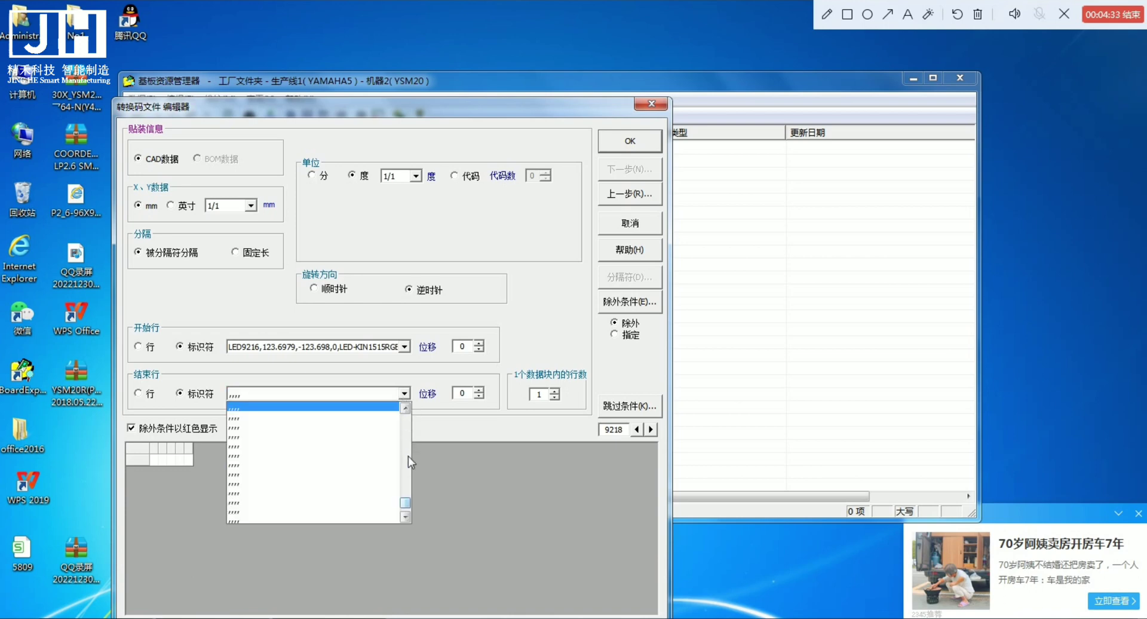
{"action": "scroll", "coordinate": [407, 457], "scroll_direction": "up", "scroll_amount": 5}
{"action": "scroll", "coordinate": [407, 457], "scroll_direction": "up", "scroll_amount": 5}
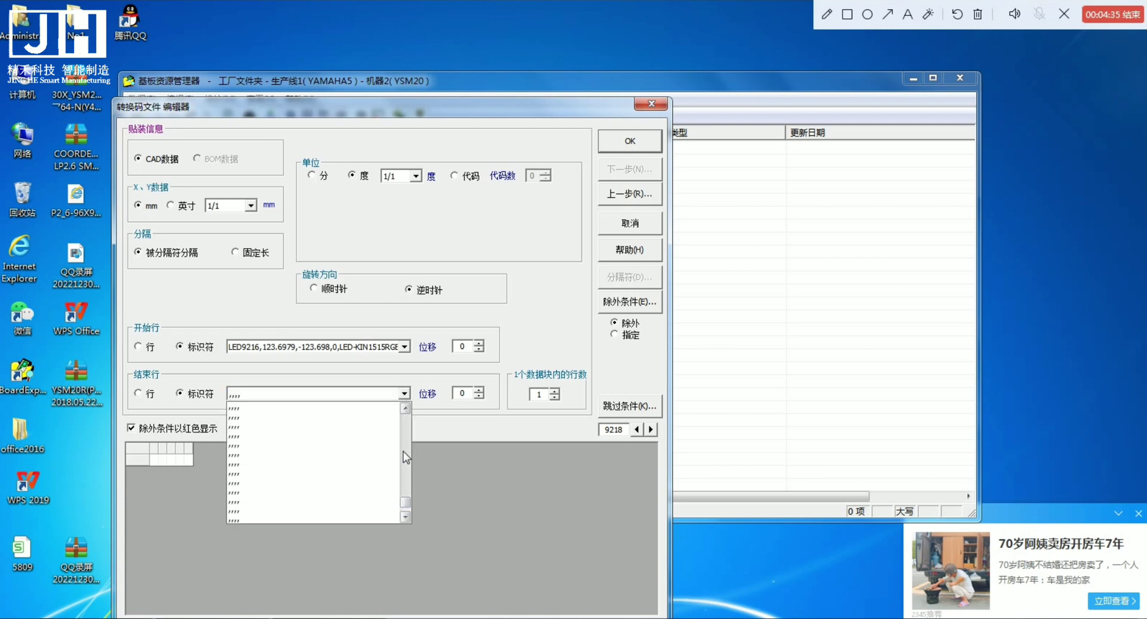
{"action": "scroll", "coordinate": [407, 452], "scroll_direction": "up", "scroll_amount": 5}
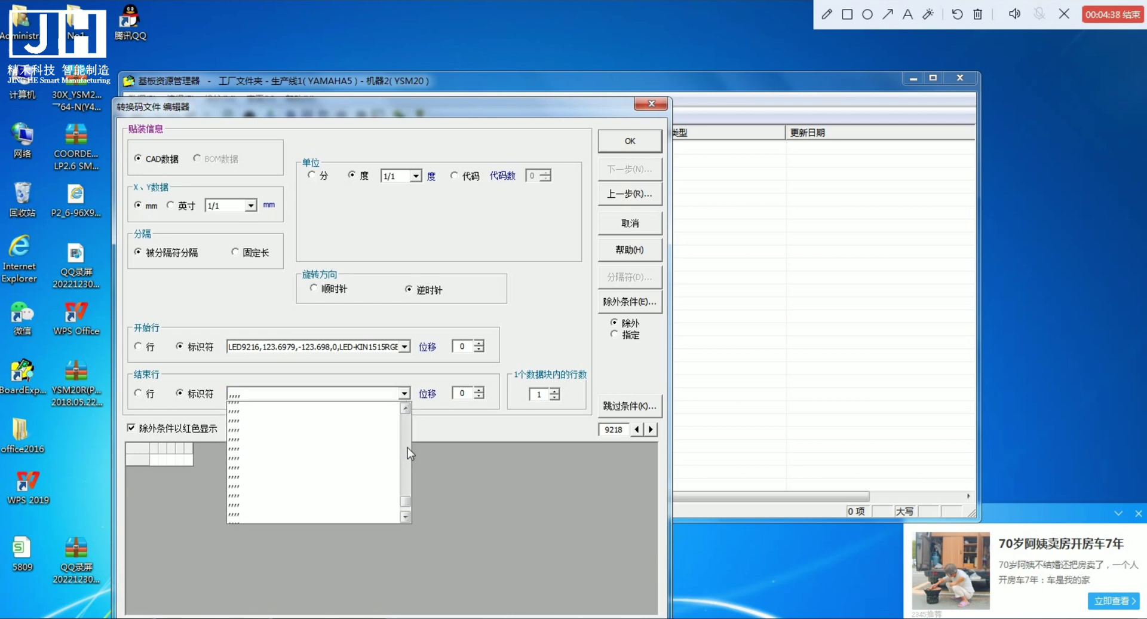
- Keep ',,,,' as the end line and accept the conversion format
{"action": "left_click", "coordinate": [408, 518]}
{"action": "left_click", "coordinate": [406, 517]}
{"action": "left_click", "coordinate": [406, 517]}
{"action": "left_click", "coordinate": [407, 518]}
{"action": "left_click", "coordinate": [406, 517]}
{"action": "left_click", "coordinate": [406, 517]}
{"action": "left_click", "coordinate": [406, 517]}
{"action": "left_click", "coordinate": [406, 517]}
{"action": "left_click", "coordinate": [407, 518]}
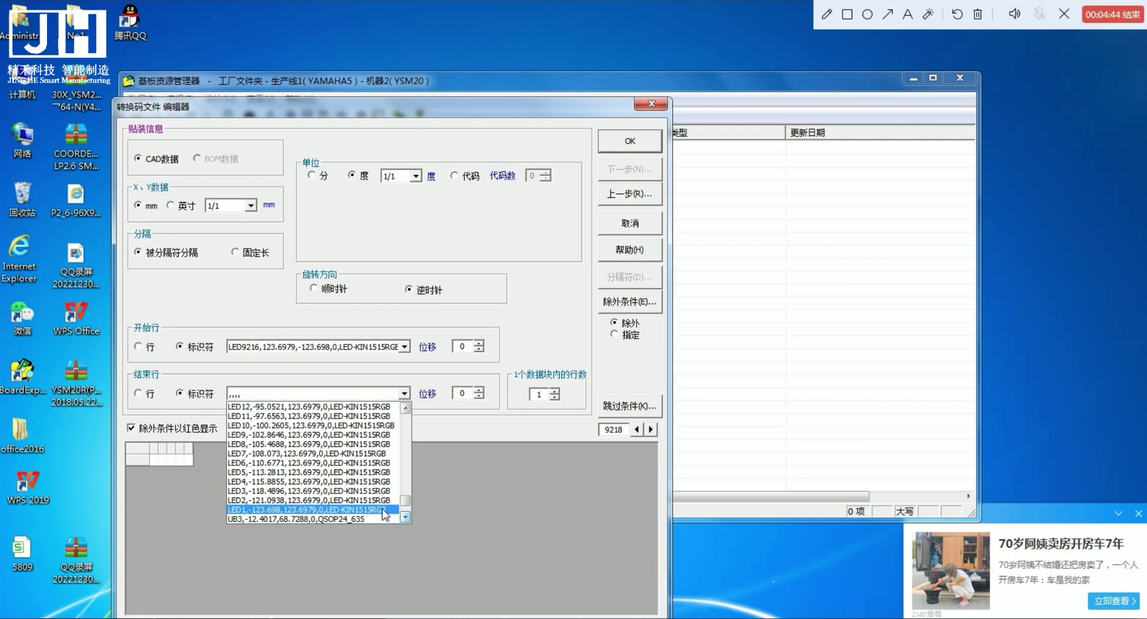
{"action": "left_click", "coordinate": [406, 518]}
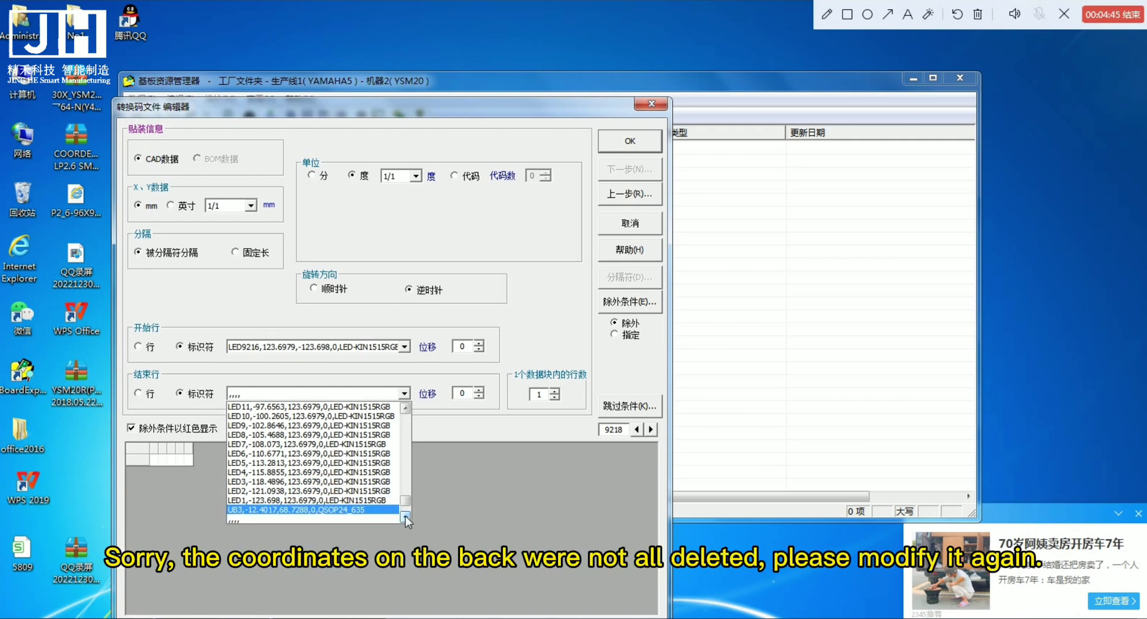
{"action": "left_click", "coordinate": [406, 517]}
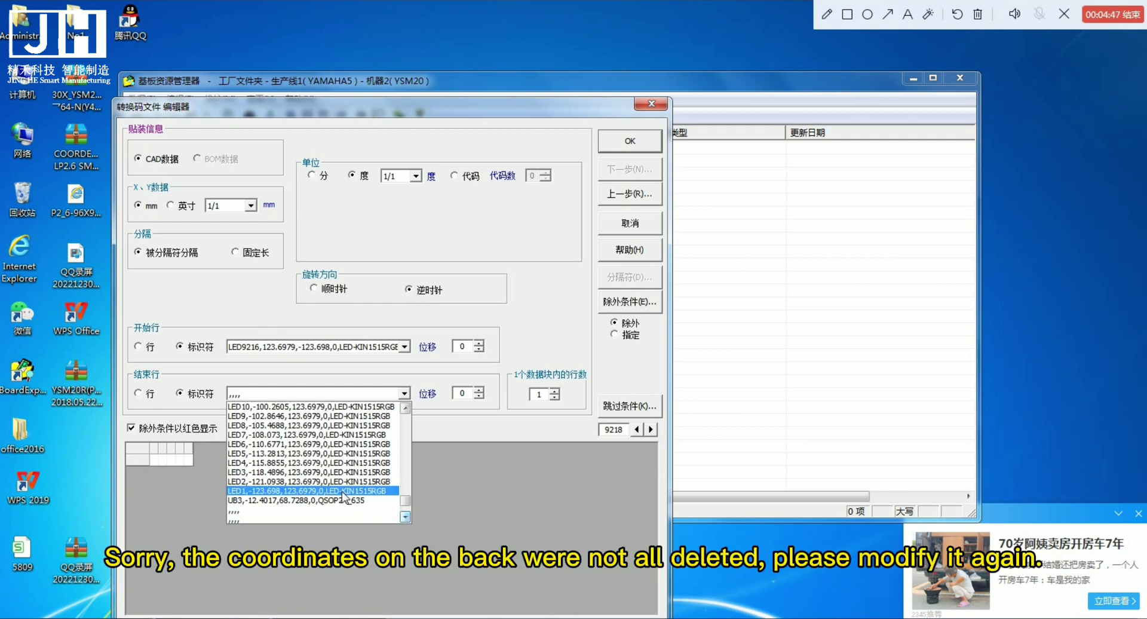
{"action": "left_click", "coordinate": [474, 500]}
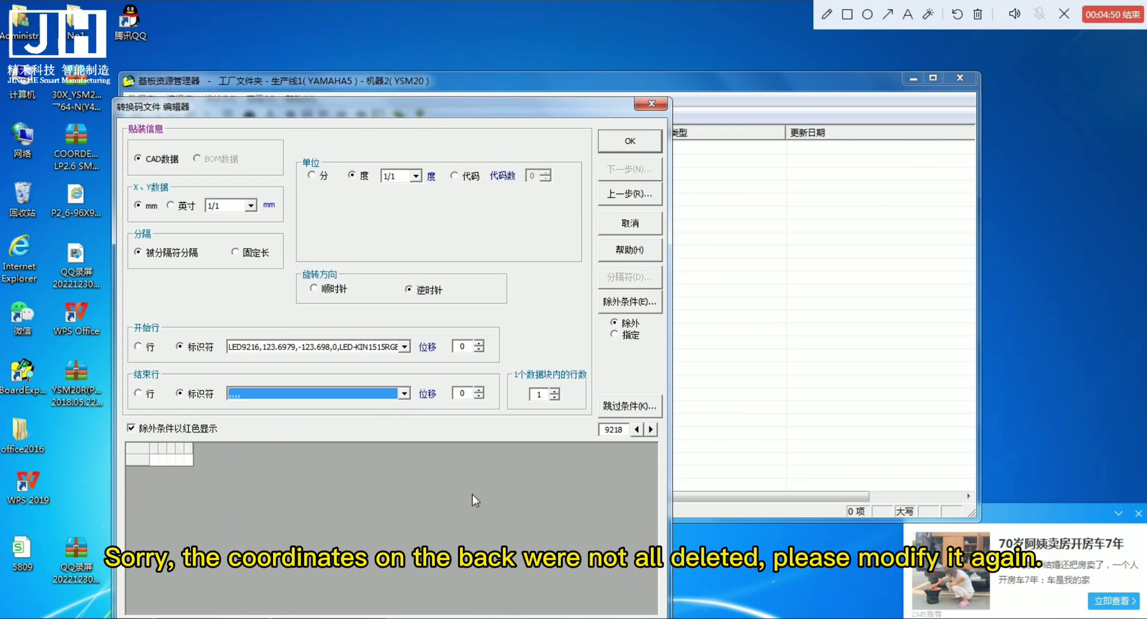
{"action": "left_click", "coordinate": [630, 141]}
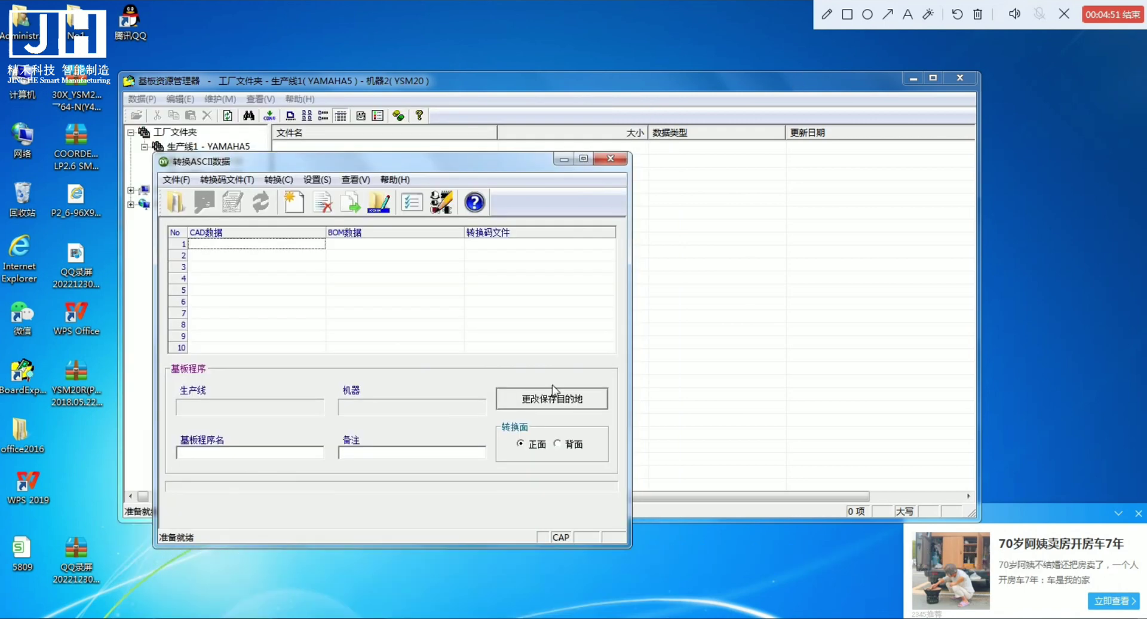
- Close the ASCII conversion window and open the Pick Place spreadsheet full screen
{"action": "left_click", "coordinate": [610, 159]}
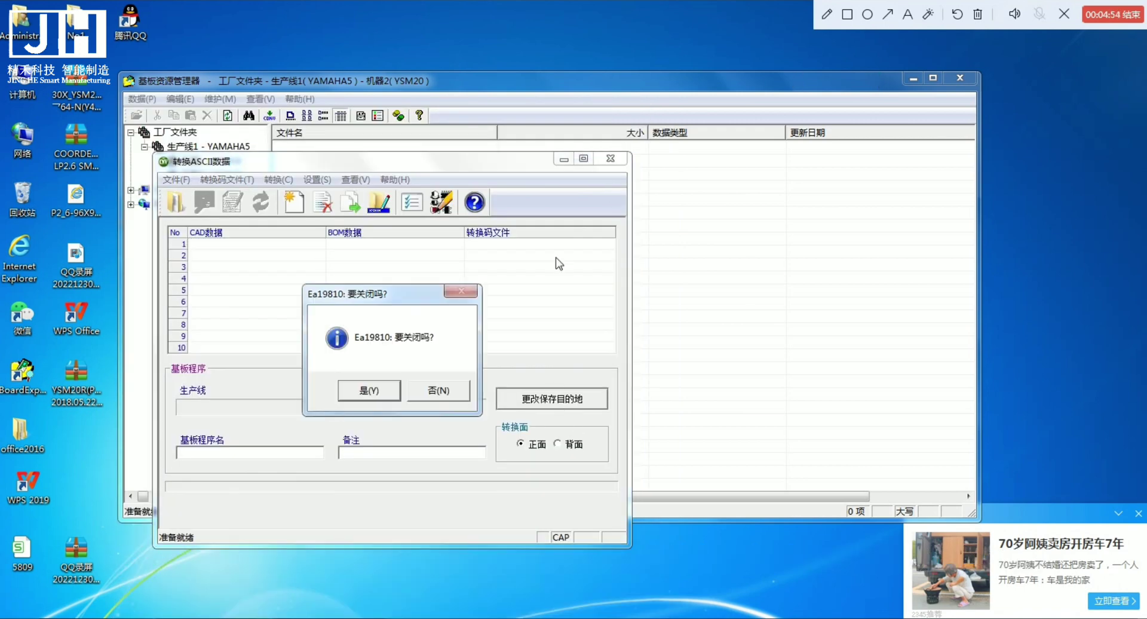
{"action": "left_click", "coordinate": [368, 391]}
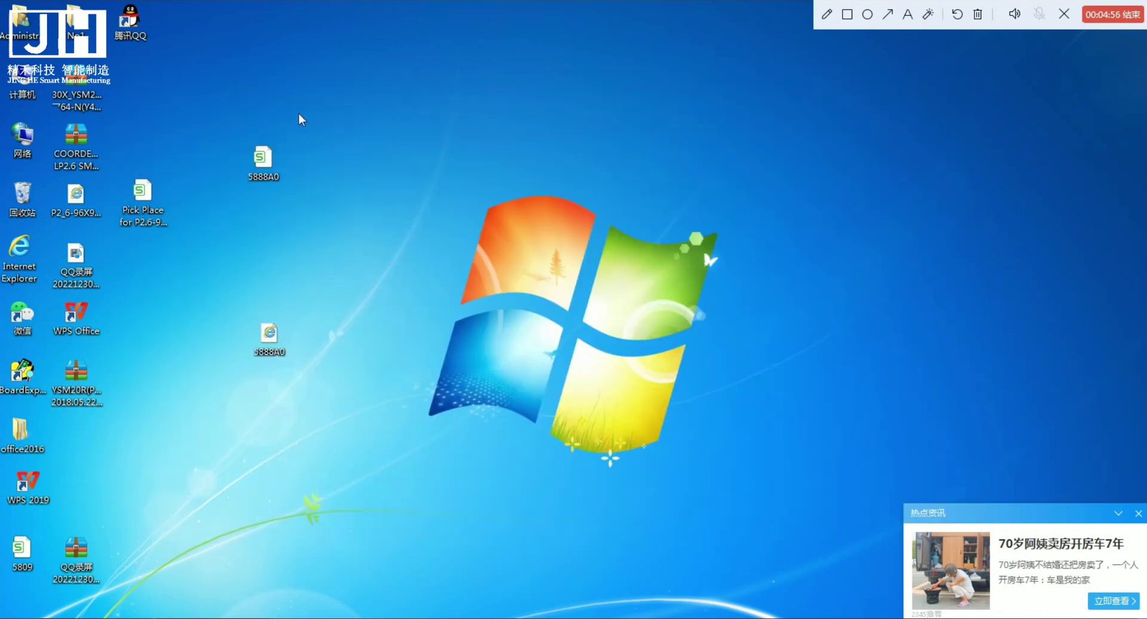
{"action": "double_click", "coordinate": [142, 200]}
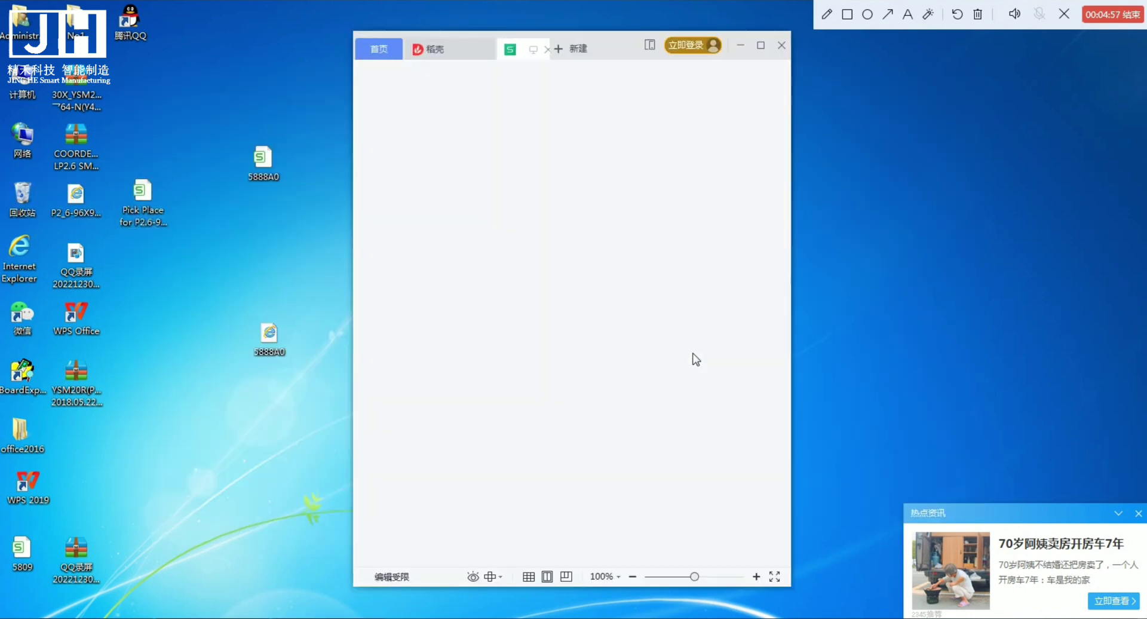
{"action": "left_click", "coordinate": [761, 45]}
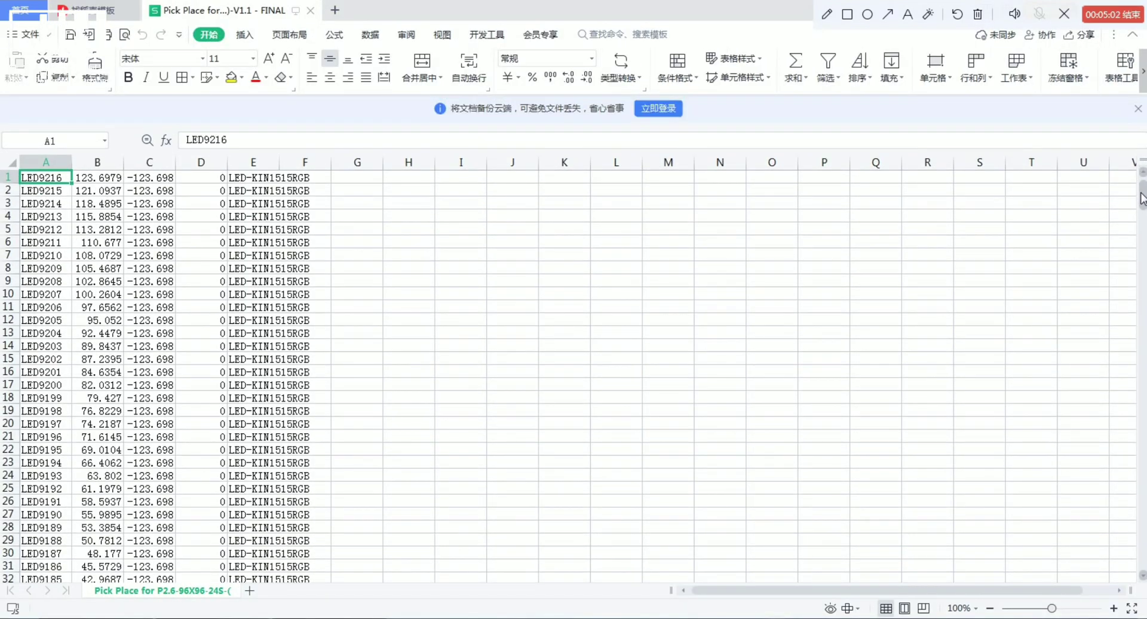
{"action": "left_click_drag", "start_coordinate": [1142, 199], "coordinate": [1094, 568]}
- Delete row 9217 (UB3), save in the current format, and close WPS
{"action": "left_click", "coordinate": [12, 565]}
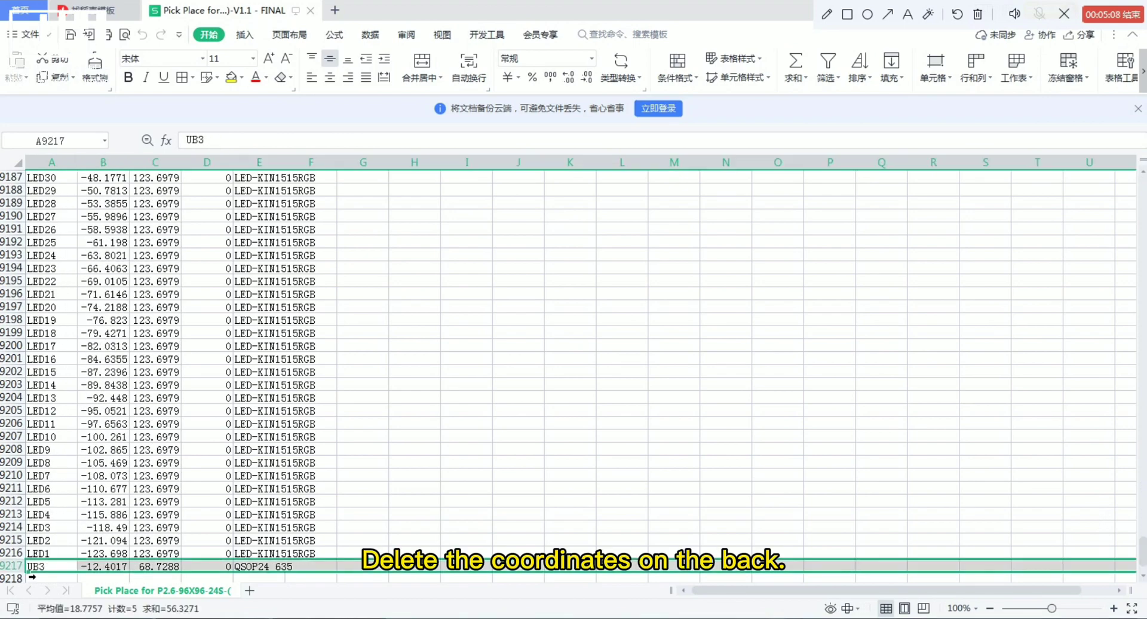
{"action": "right_click", "coordinate": [12, 566]}
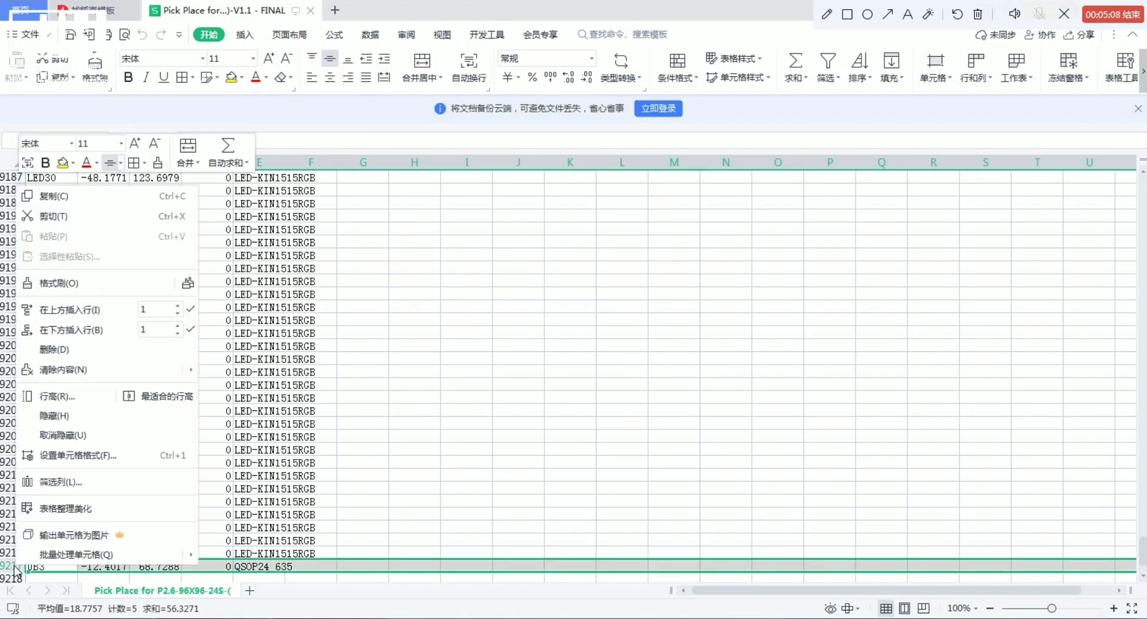
{"action": "left_click", "coordinate": [63, 349]}
{"action": "left_click", "coordinate": [540, 362]}
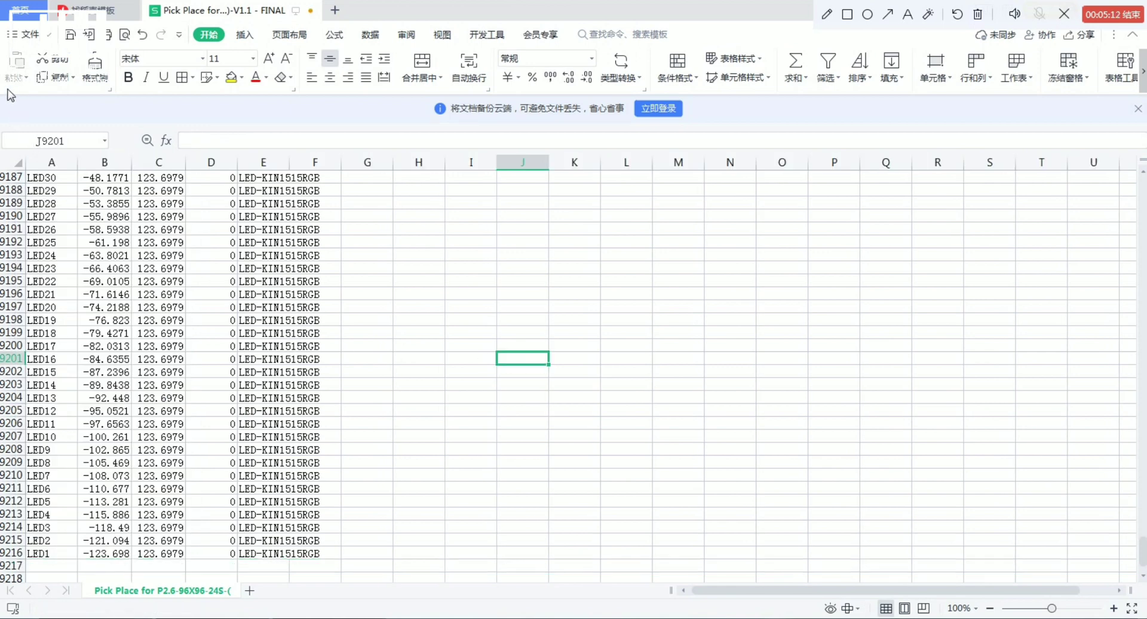
{"action": "left_click", "coordinate": [70, 35]}
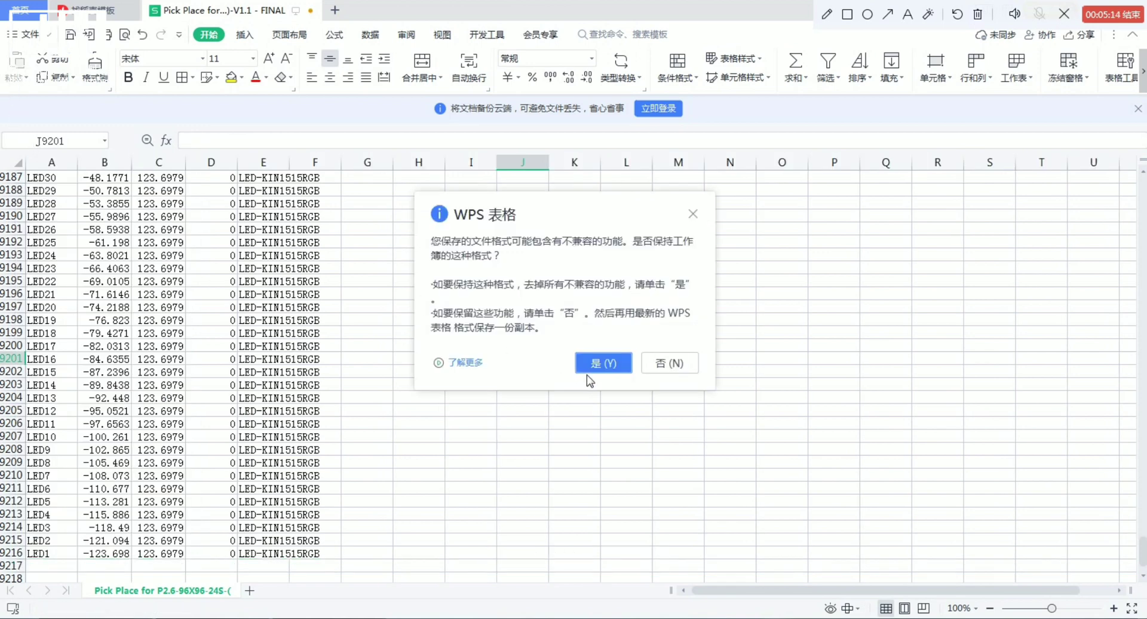
{"action": "left_click", "coordinate": [608, 362]}
{"action": "left_click_drag", "start_coordinate": [721, 17], "coordinate": [488, 226]}
{"action": "left_click", "coordinate": [694, 219]}
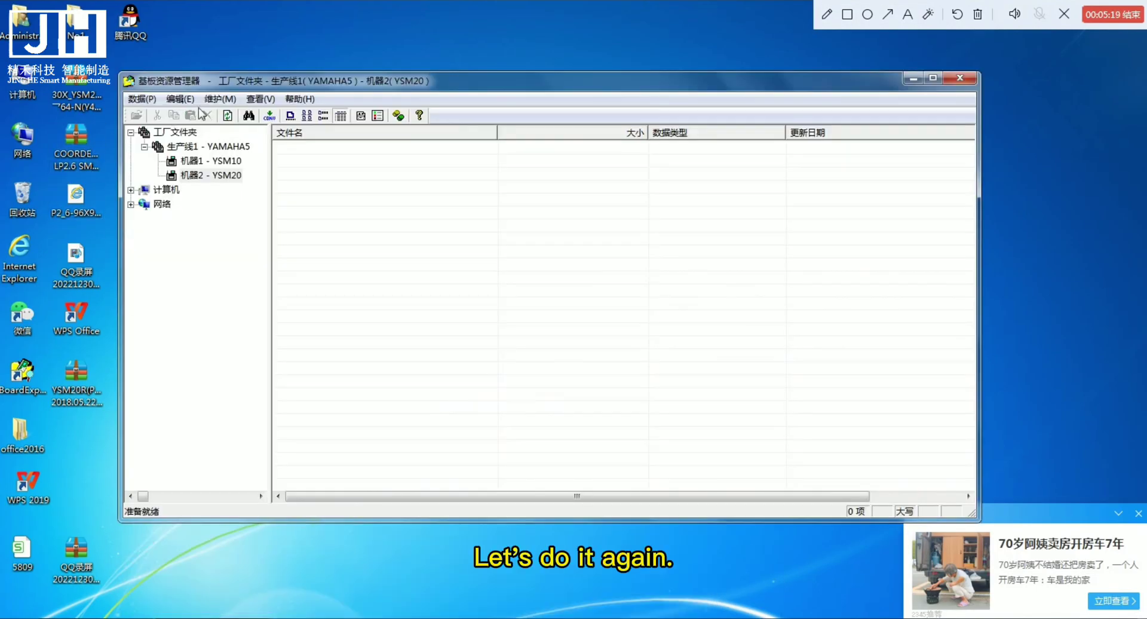
- Create a new conversion file from the corrected Pick Place XLS on the desktop
{"action": "left_click", "coordinate": [269, 116]}
{"action": "left_click", "coordinate": [279, 180]}
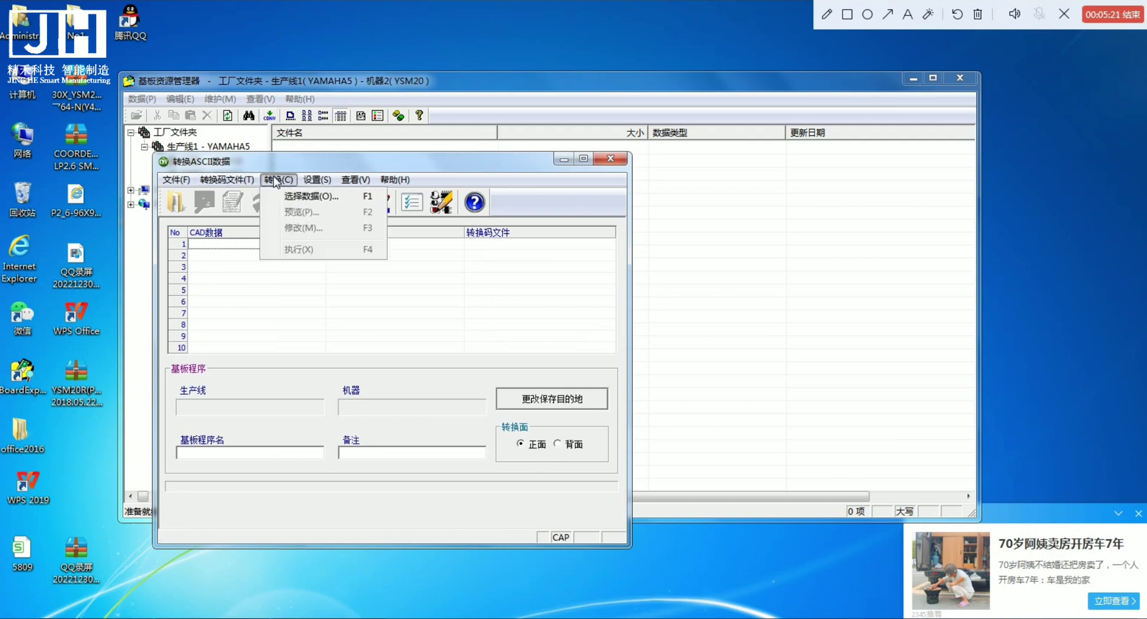
{"action": "mouse_move", "coordinate": [227, 179]}
{"action": "left_click", "coordinate": [244, 197]}
{"action": "left_click", "coordinate": [513, 323]}
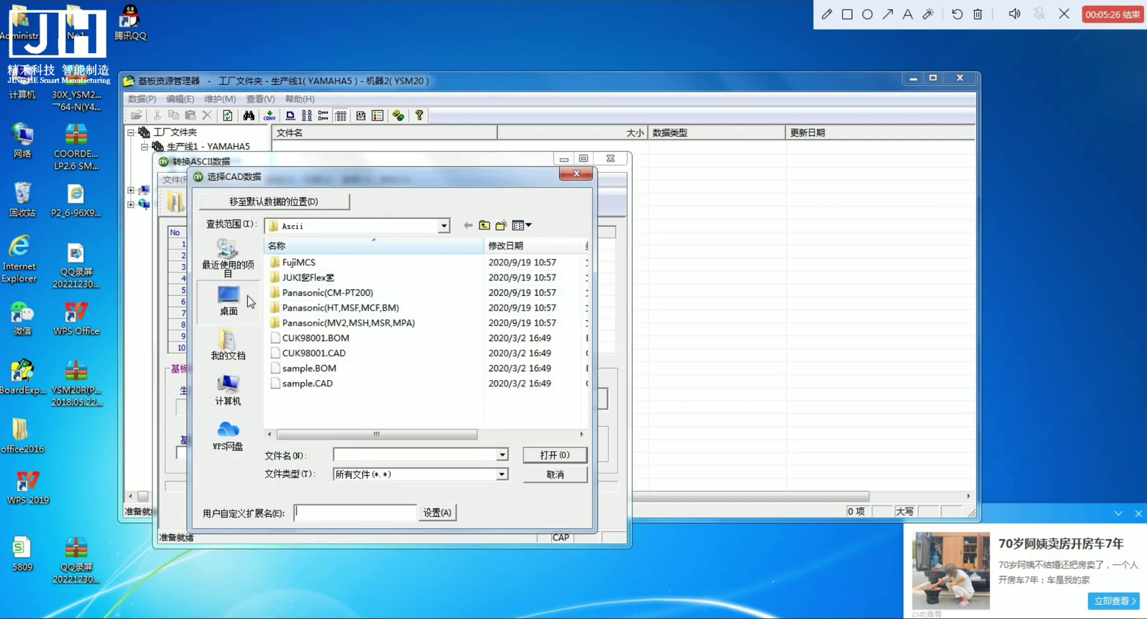
{"action": "left_click", "coordinate": [247, 295]}
{"action": "left_click_drag", "start_coordinate": [581, 413], "coordinate": [573, 348]}
{"action": "left_click", "coordinate": [358, 319]}
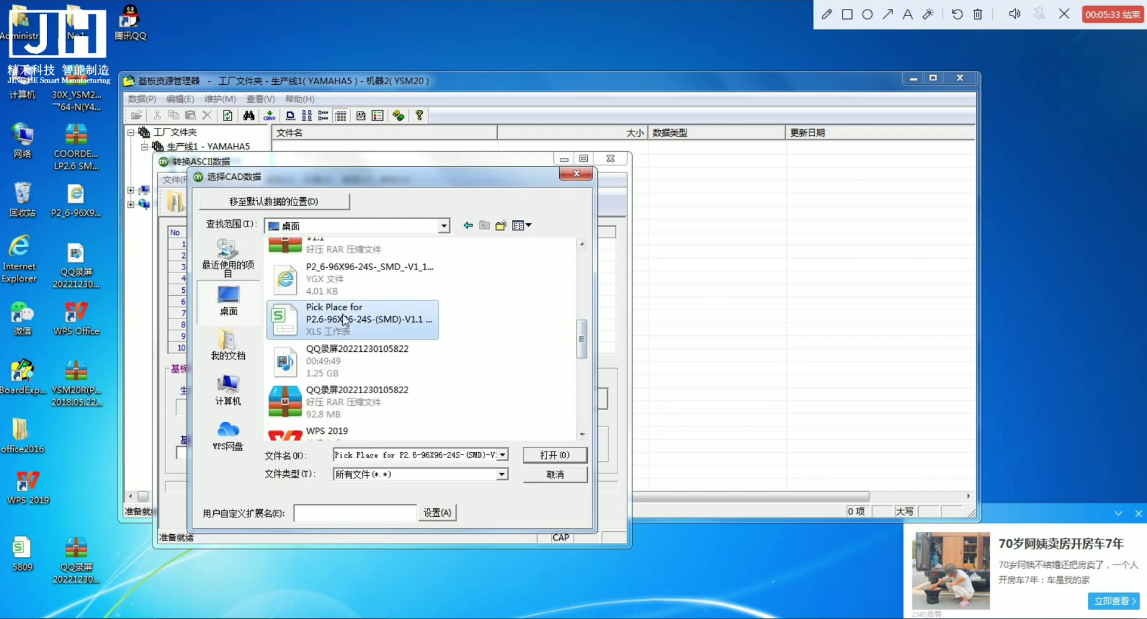
{"action": "left_click", "coordinate": [557, 456]}
{"action": "left_click", "coordinate": [376, 393]}
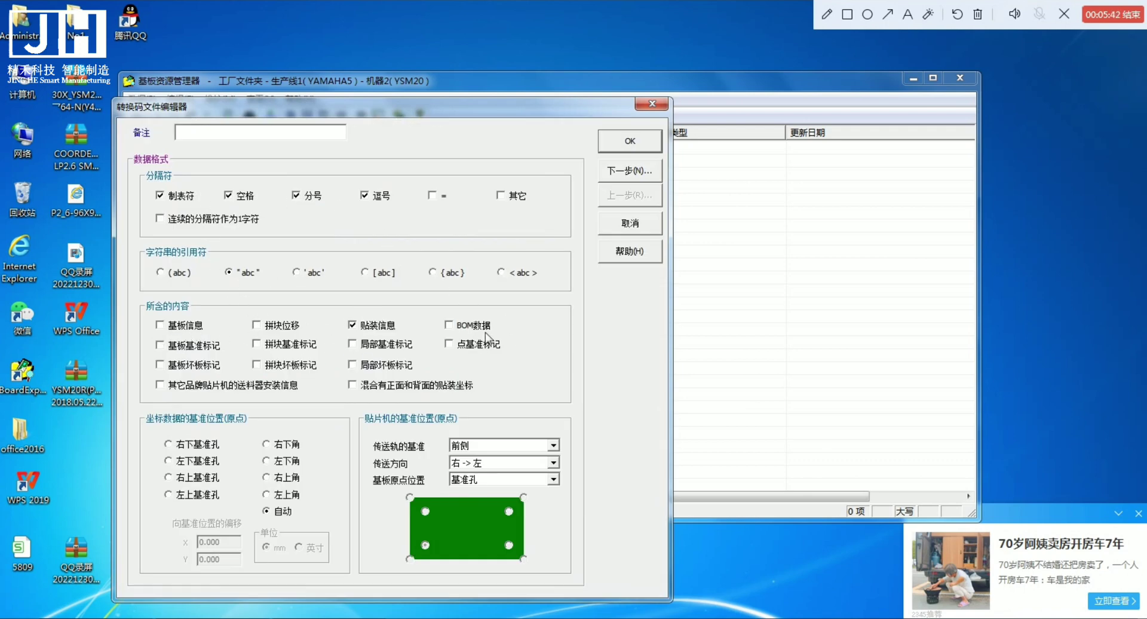
- Make the LED1 line the last data row of the conversion
{"action": "left_click", "coordinate": [630, 141]}
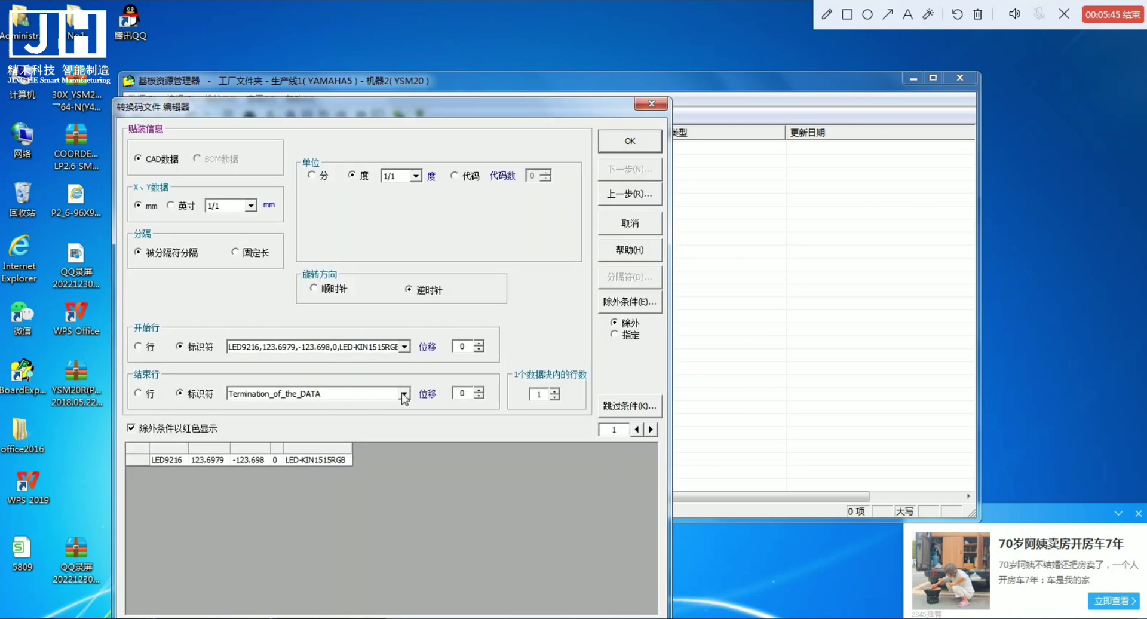
{"action": "left_click", "coordinate": [404, 393]}
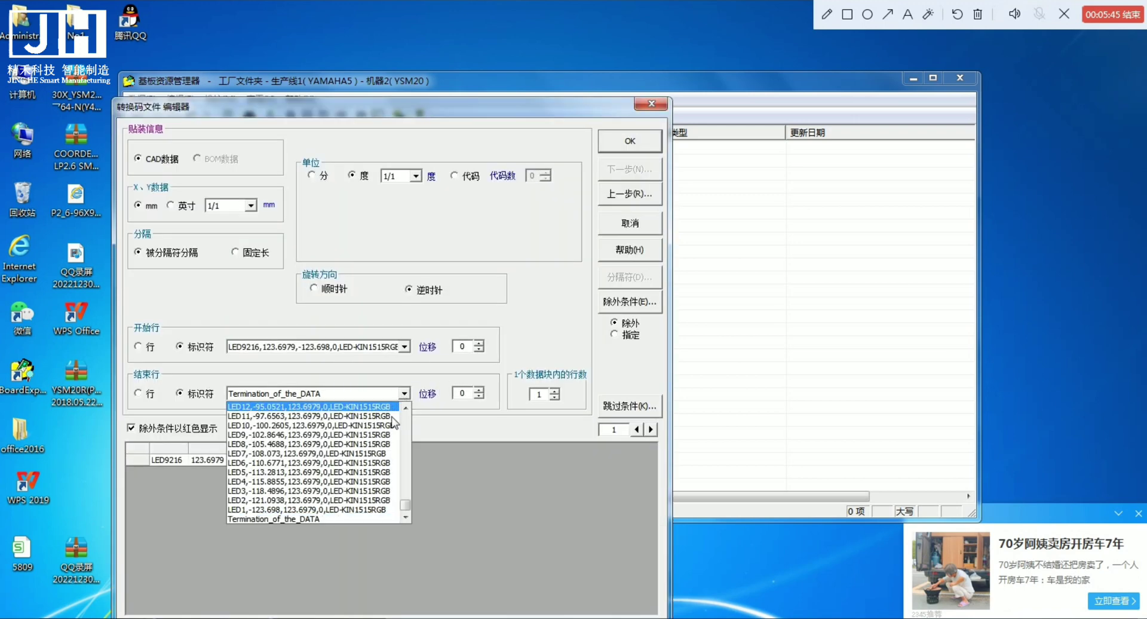
{"action": "left_click", "coordinate": [359, 509]}
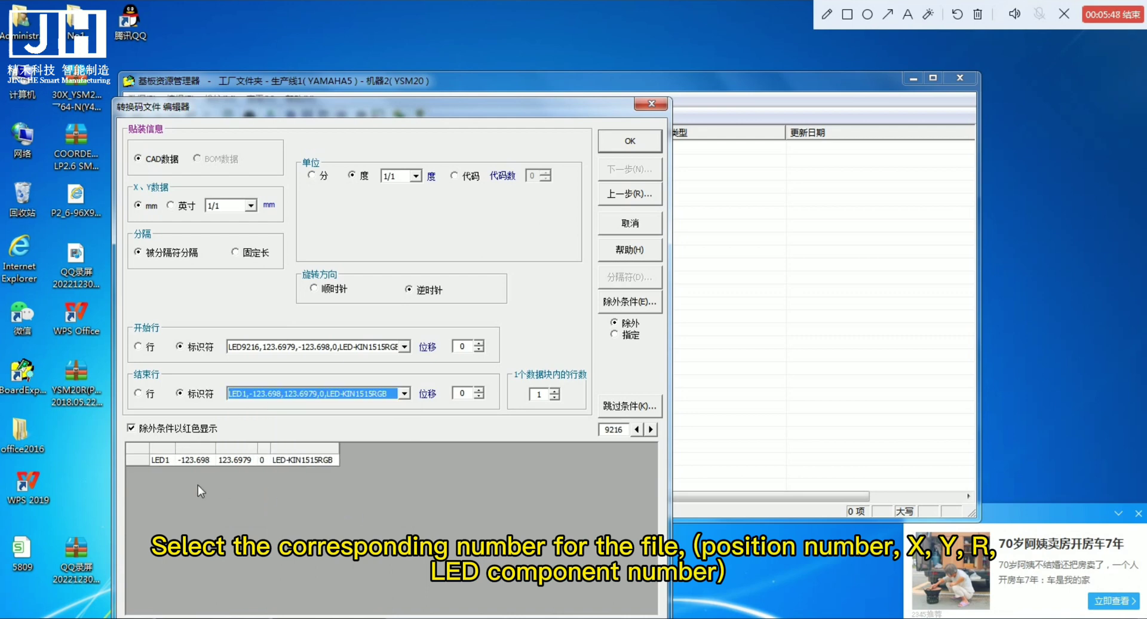
- Map the five columns to Ref, X, Y, R and Parts and accept the format
{"action": "left_click", "coordinate": [159, 460]}
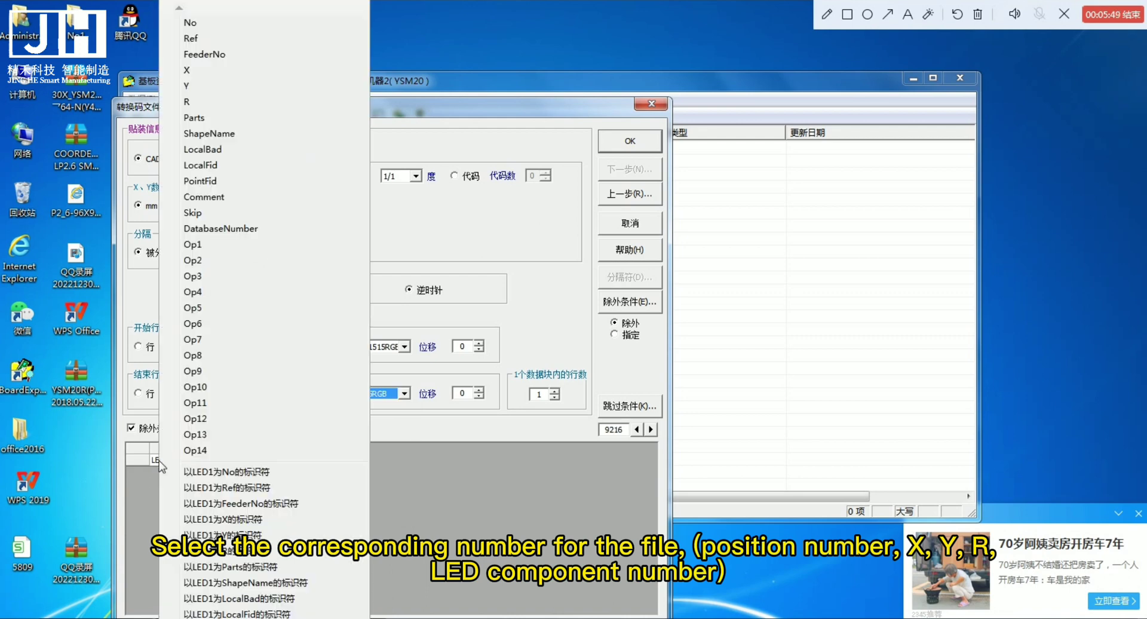
{"action": "left_click", "coordinate": [196, 42]}
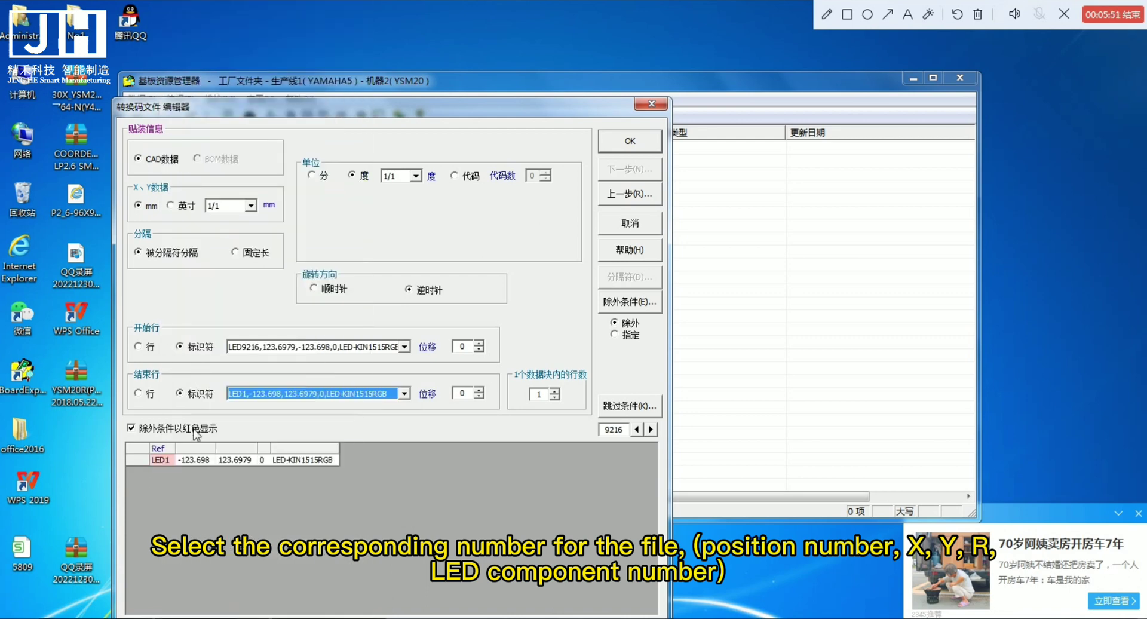
{"action": "left_click", "coordinate": [196, 468]}
{"action": "left_click", "coordinate": [275, 85]}
{"action": "left_click", "coordinate": [234, 462]}
{"action": "left_click", "coordinate": [281, 83]}
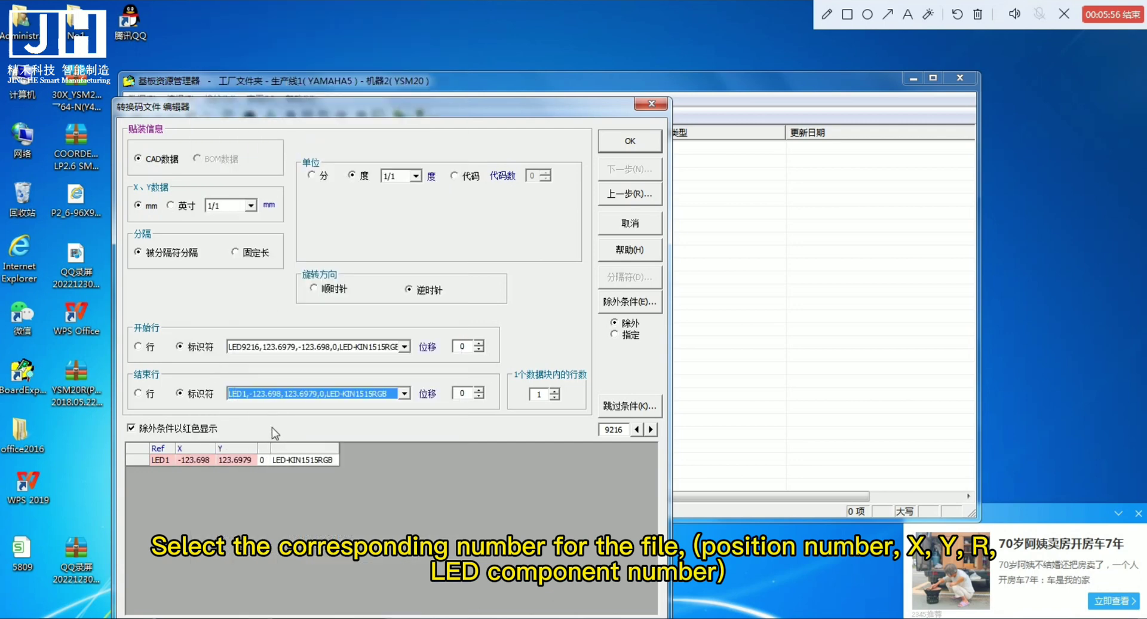
{"action": "left_click", "coordinate": [268, 461]}
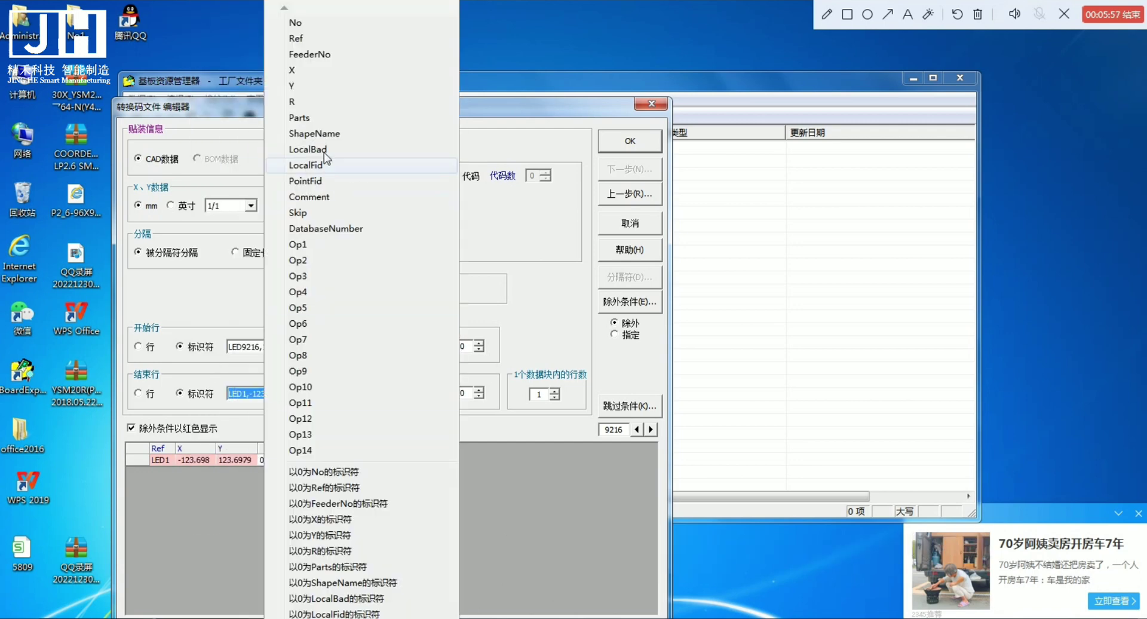
{"action": "left_click", "coordinate": [317, 112]}
{"action": "left_click", "coordinate": [264, 462]}
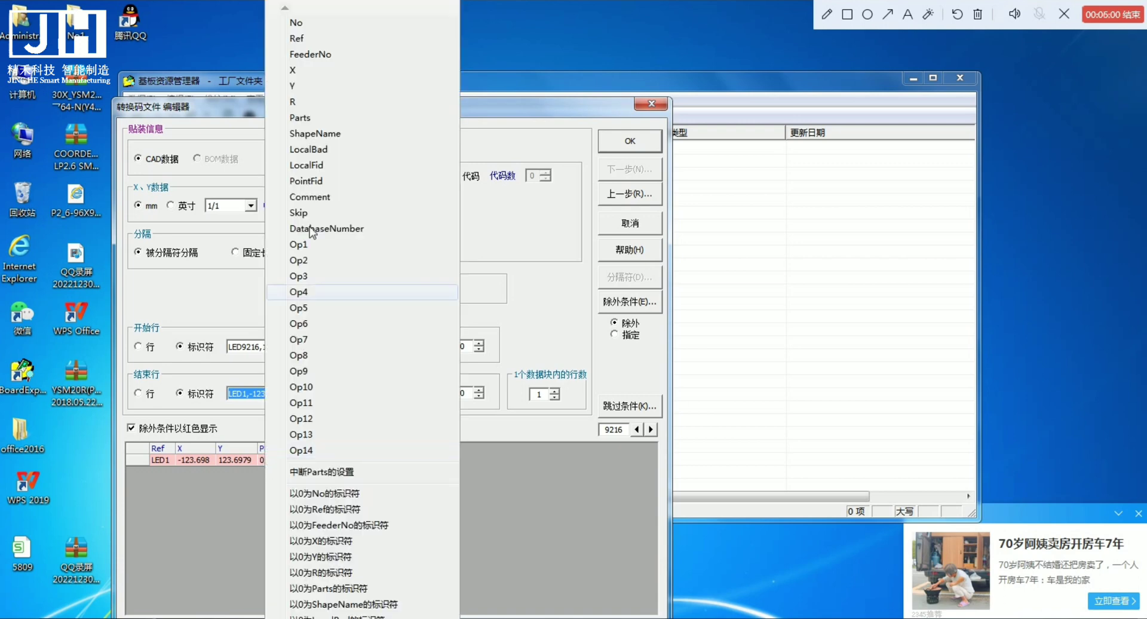
{"action": "left_click", "coordinate": [308, 109]}
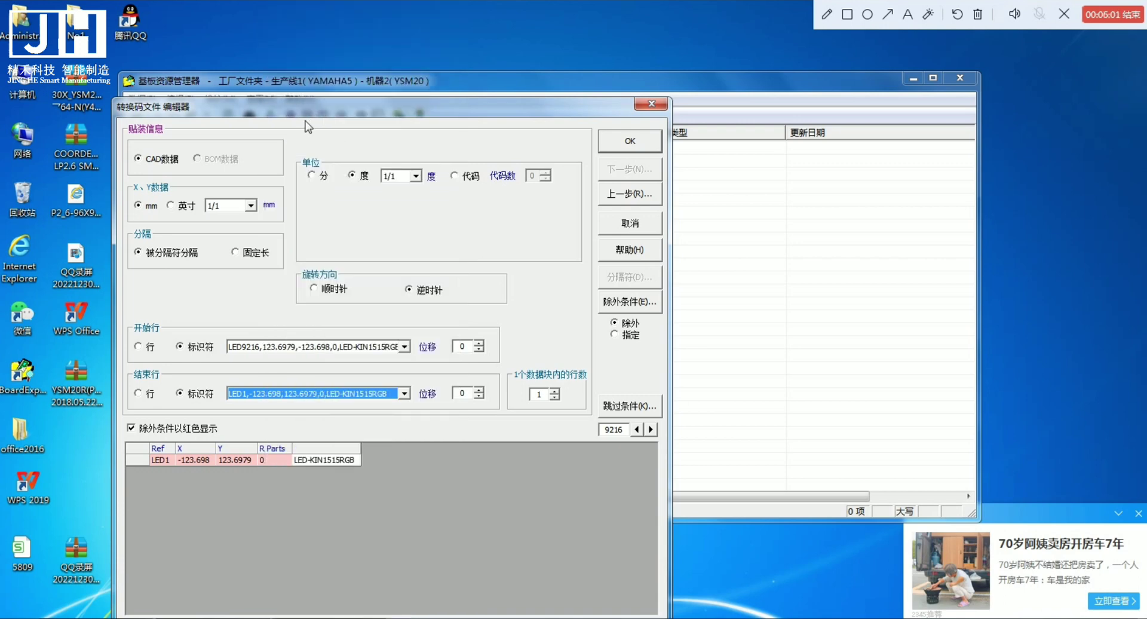
{"action": "left_click", "coordinate": [310, 463]}
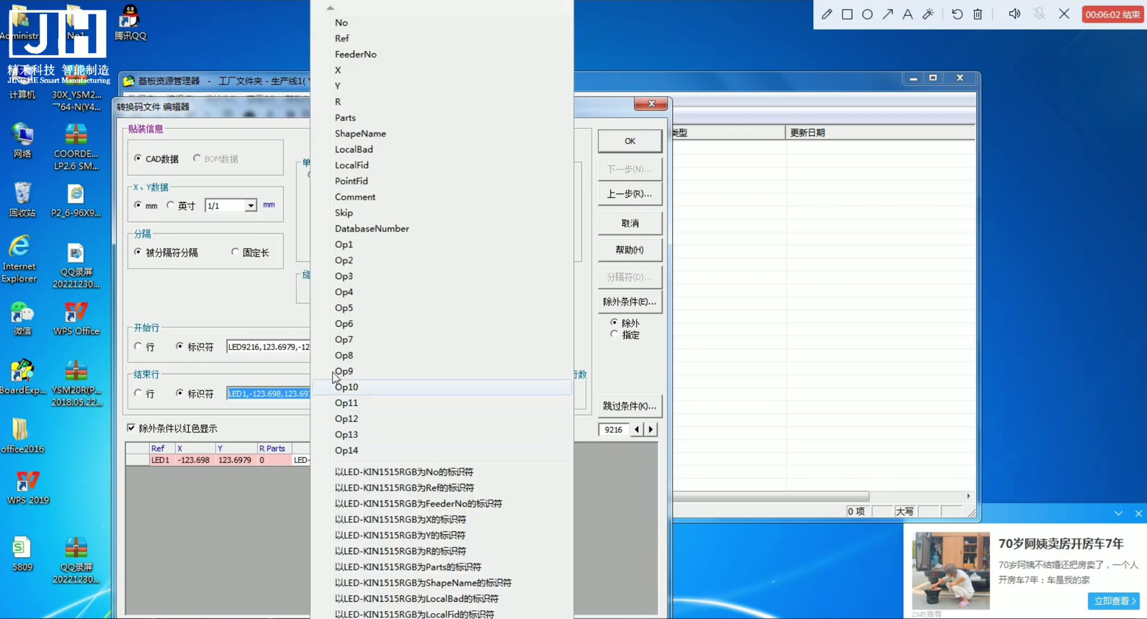
{"action": "left_click", "coordinate": [344, 118]}
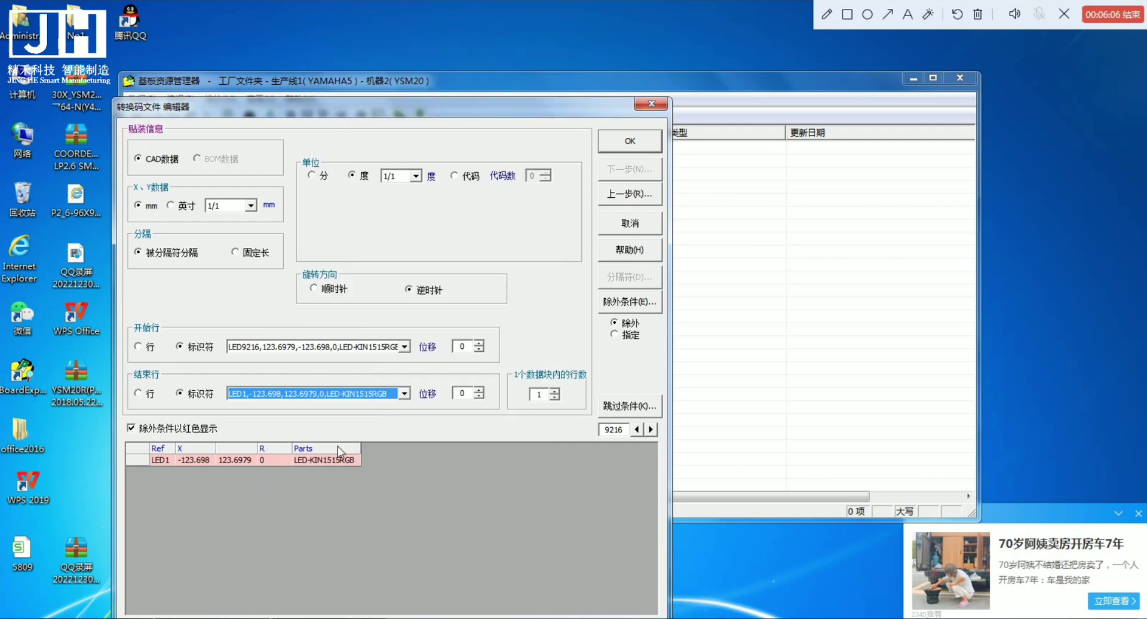
{"action": "left_click", "coordinate": [637, 144]}
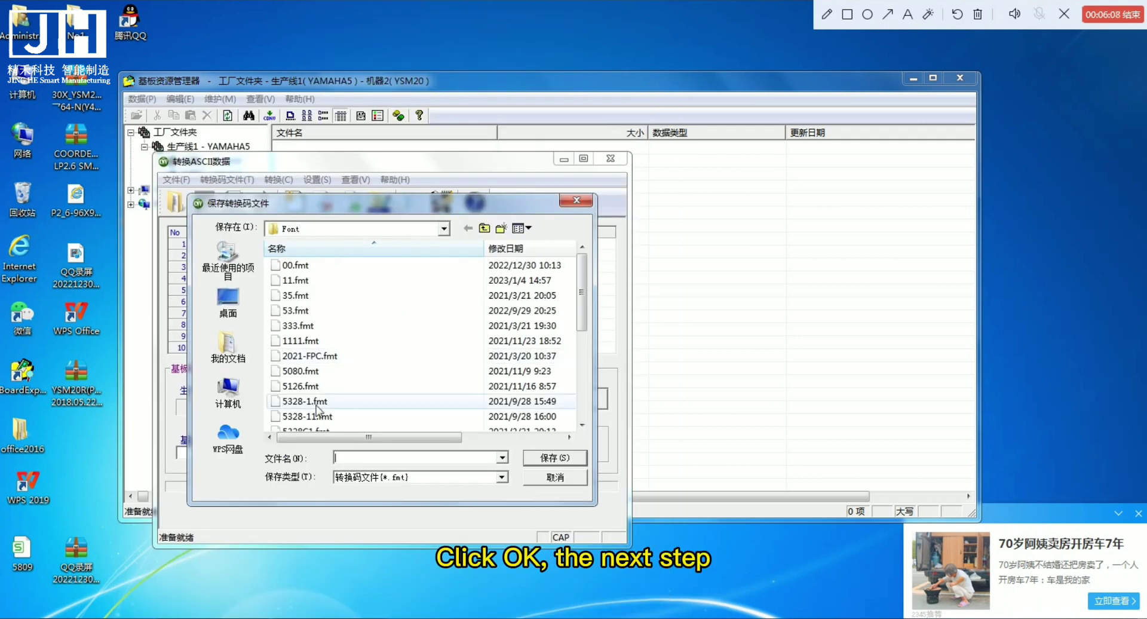
- Save the conversion format as 00.fmt, replacing the existing file
{"action": "double_click", "coordinate": [313, 267]}
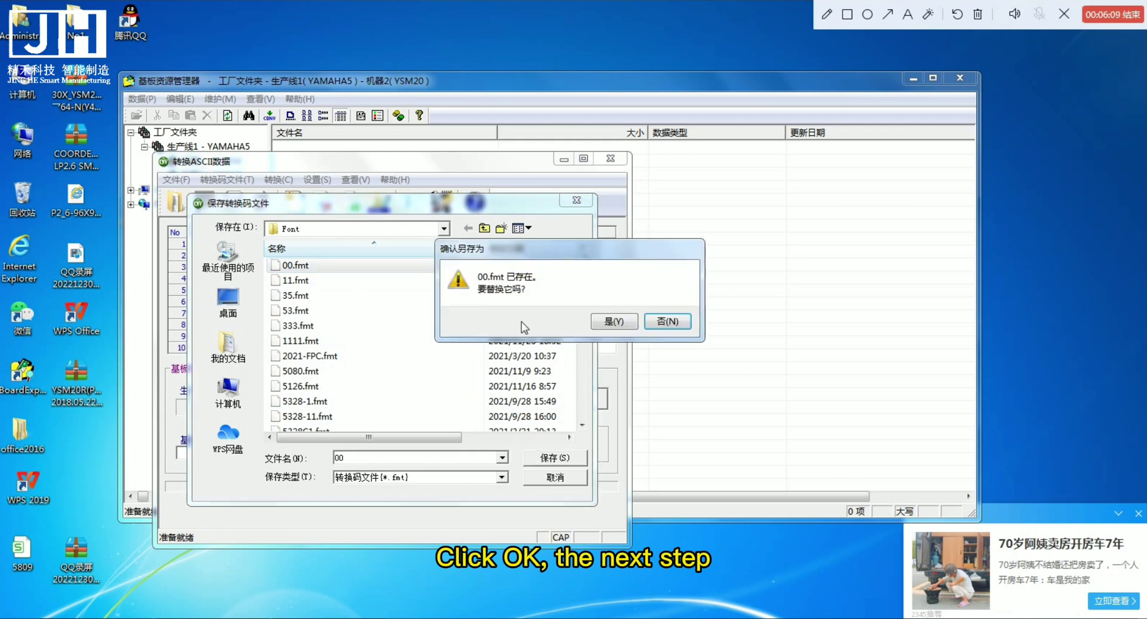
{"action": "left_click", "coordinate": [608, 321]}
{"action": "left_click", "coordinate": [457, 403]}
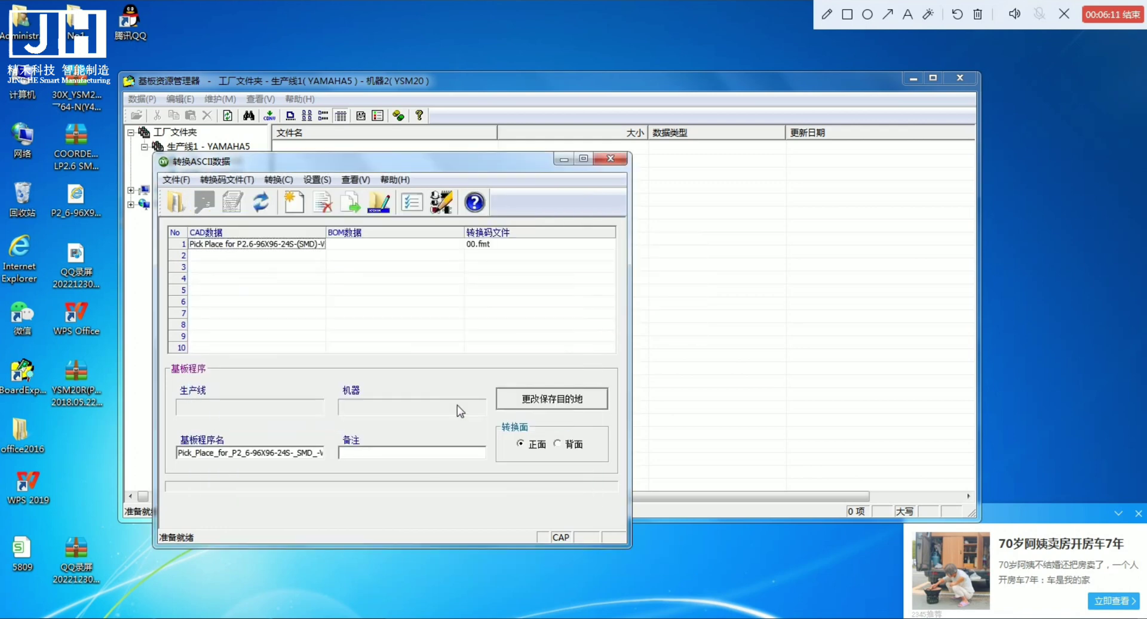
- Set the save destination to 机器2 - YSM20 on line YAMAHA5
{"action": "left_click", "coordinate": [543, 405]}
{"action": "double_click", "coordinate": [325, 257]}
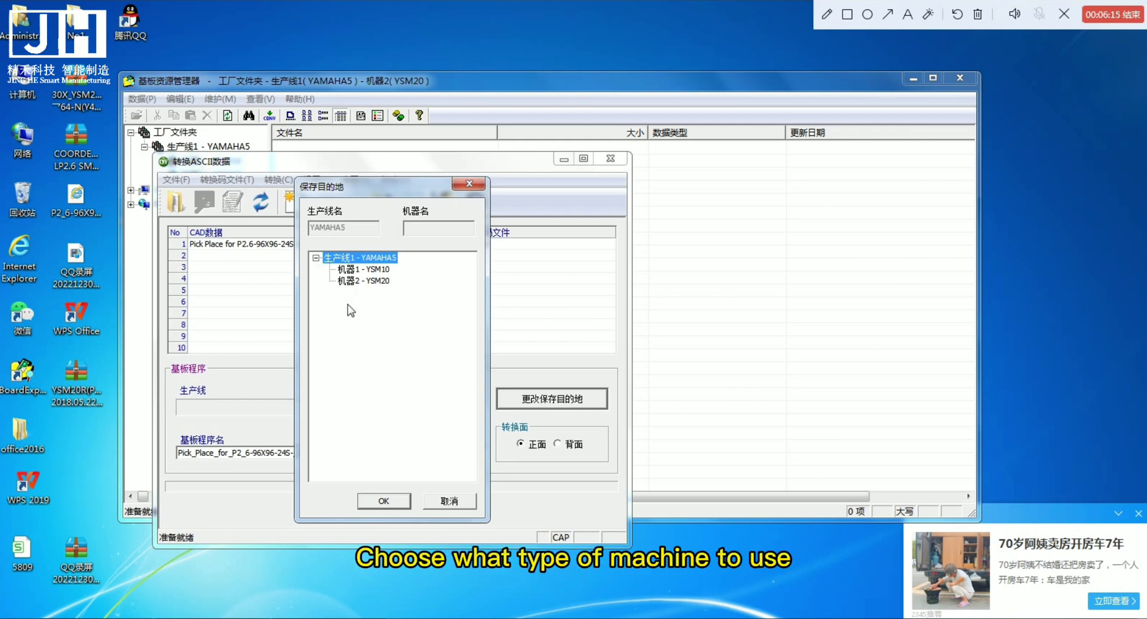
{"action": "left_click", "coordinate": [384, 502]}
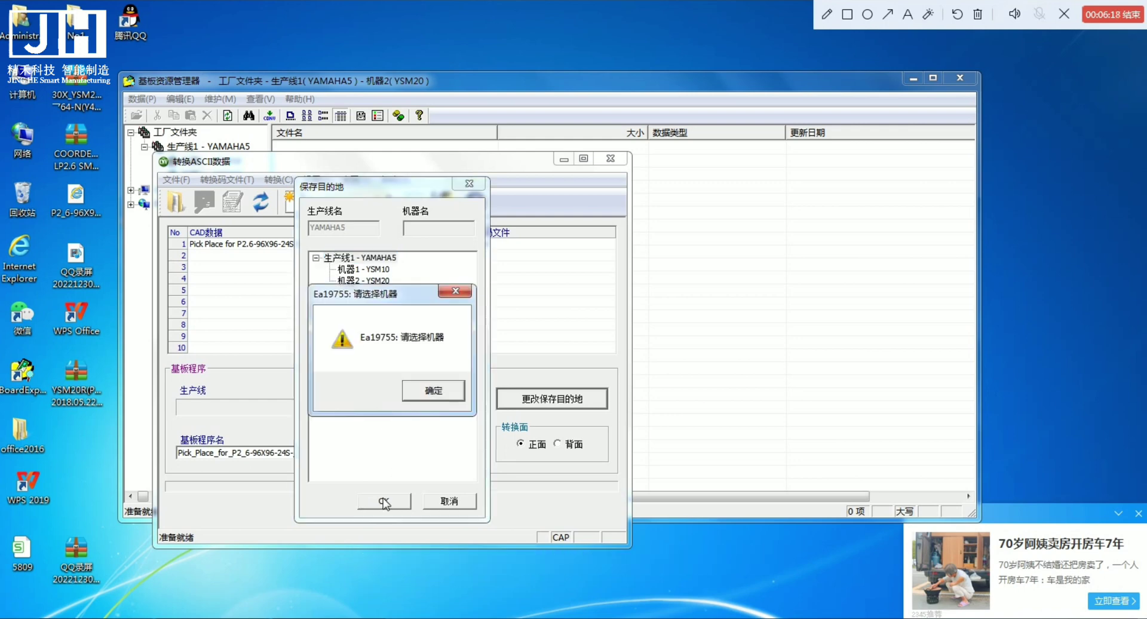
{"action": "left_click", "coordinate": [443, 402]}
{"action": "left_click", "coordinate": [362, 281]}
{"action": "left_click", "coordinate": [388, 500]}
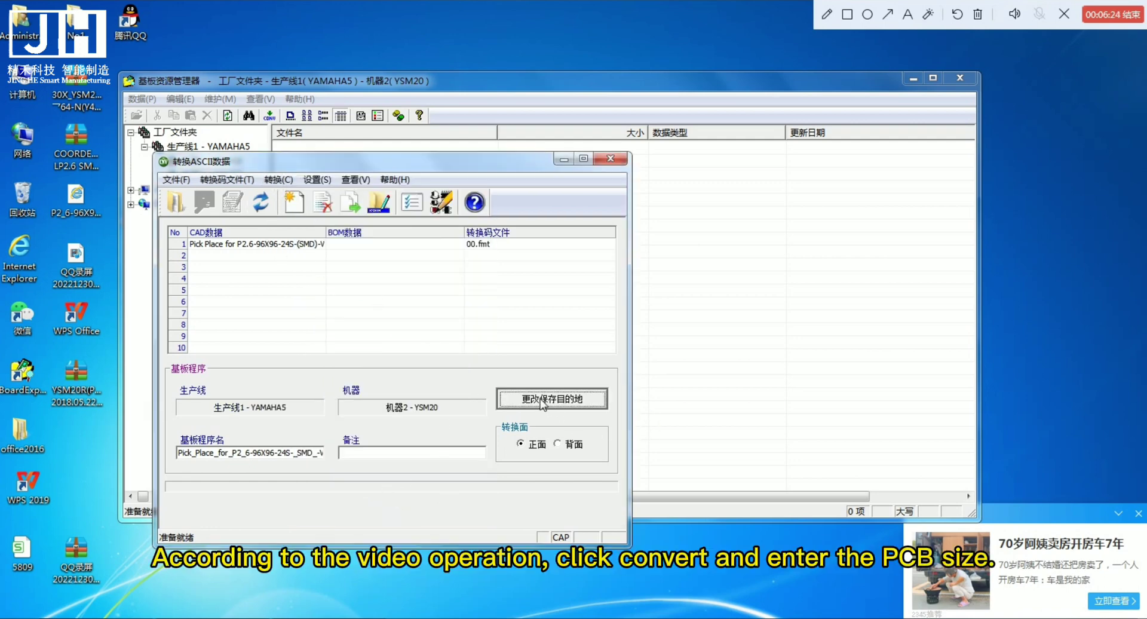
- Convert with board X 250, Y 250, height 1.2, accepting fiducials and the completion message
{"action": "left_click", "coordinate": [258, 211]}
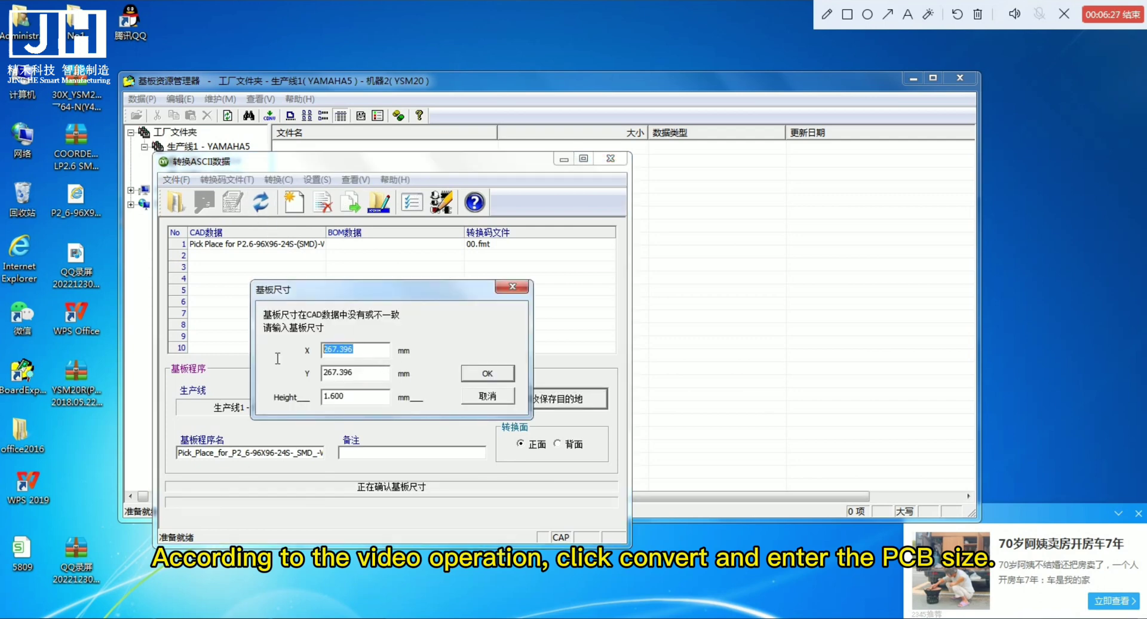
{"action": "type", "text": "250"}
{"action": "key", "text": "Tab"}
{"action": "type", "text": "2"}
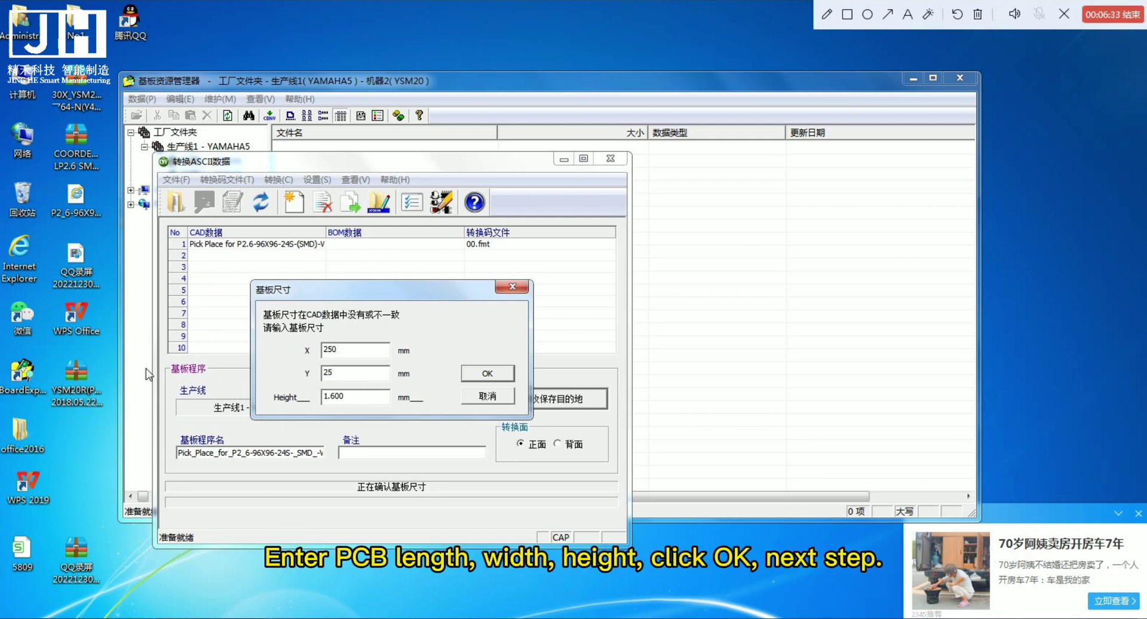
{"action": "left_click", "coordinate": [361, 405]}
{"action": "left_click", "coordinate": [478, 372]}
{"action": "left_click", "coordinate": [539, 495]}
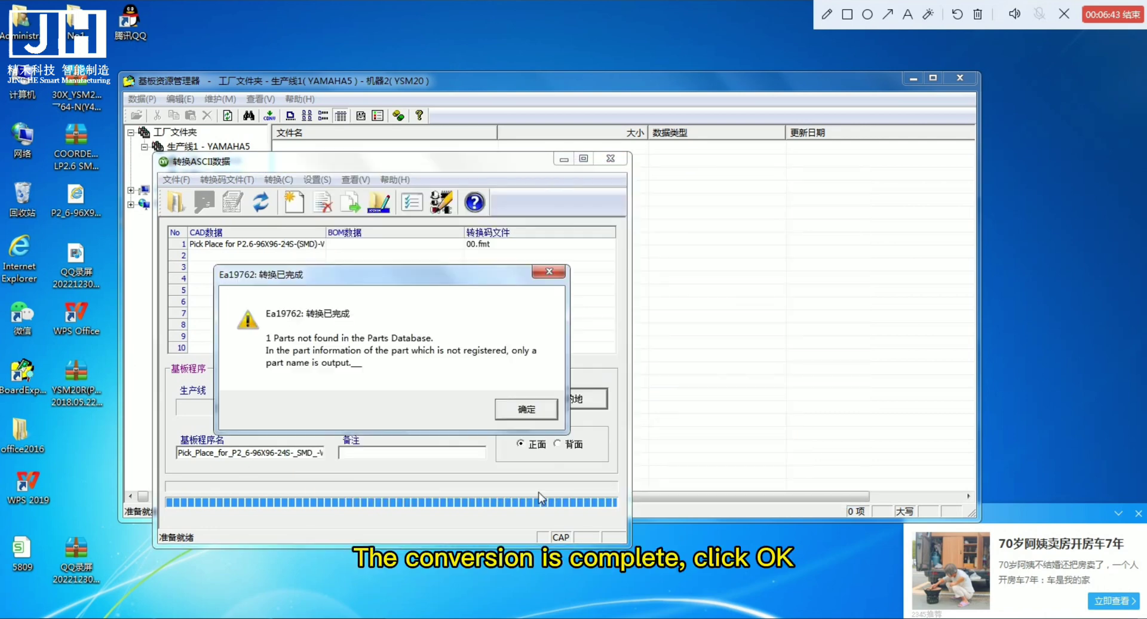
{"action": "left_click", "coordinate": [535, 410]}
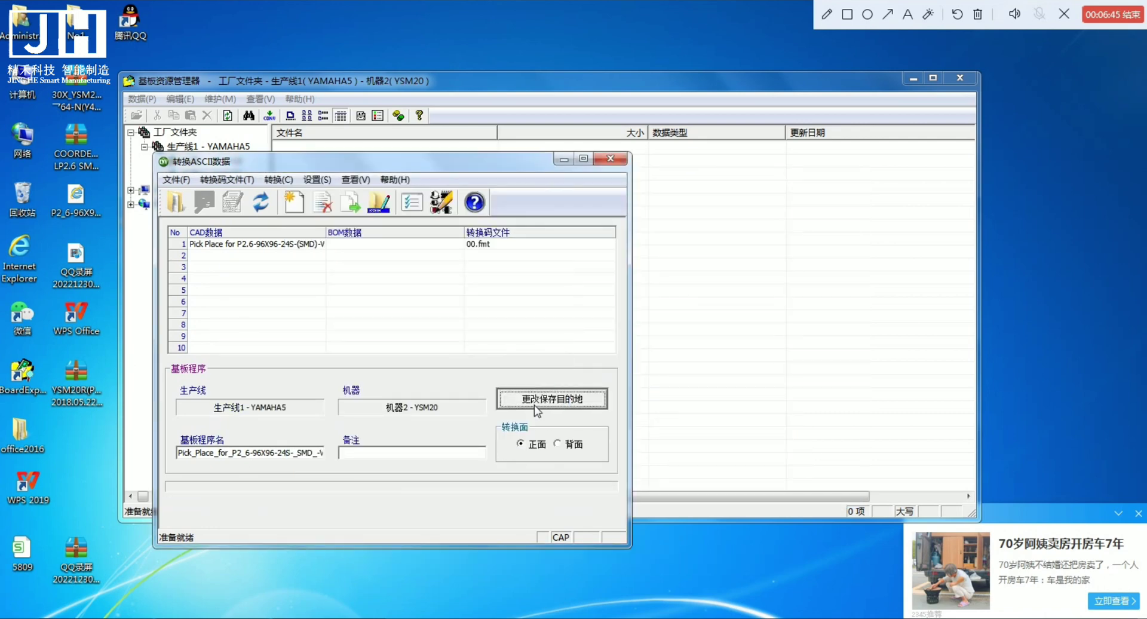
{"action": "left_click", "coordinate": [609, 158]}
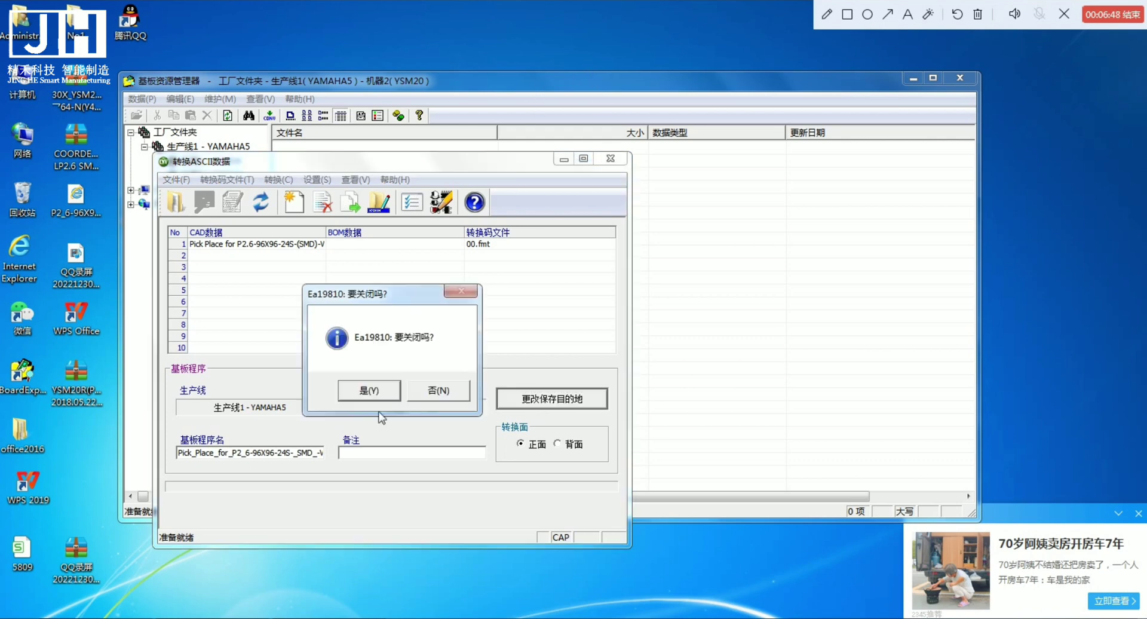
- Refresh the YSM20 program list and open the Pick_Place program in the board editor
{"action": "left_click", "coordinate": [371, 388]}
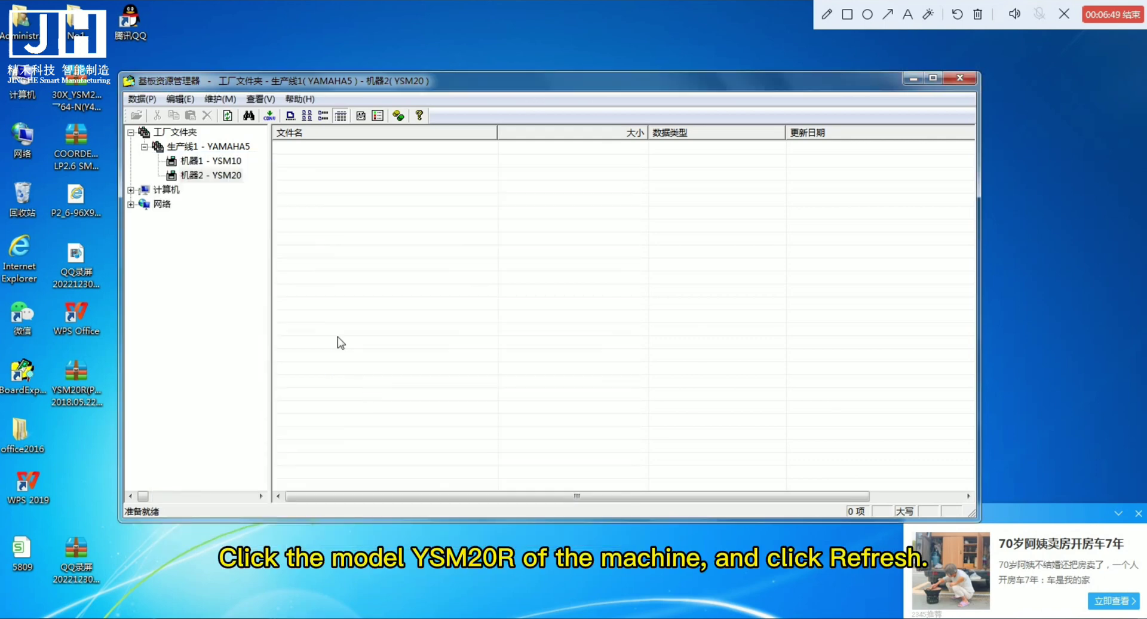
{"action": "left_click", "coordinate": [225, 175]}
{"action": "left_click", "coordinate": [227, 115]}
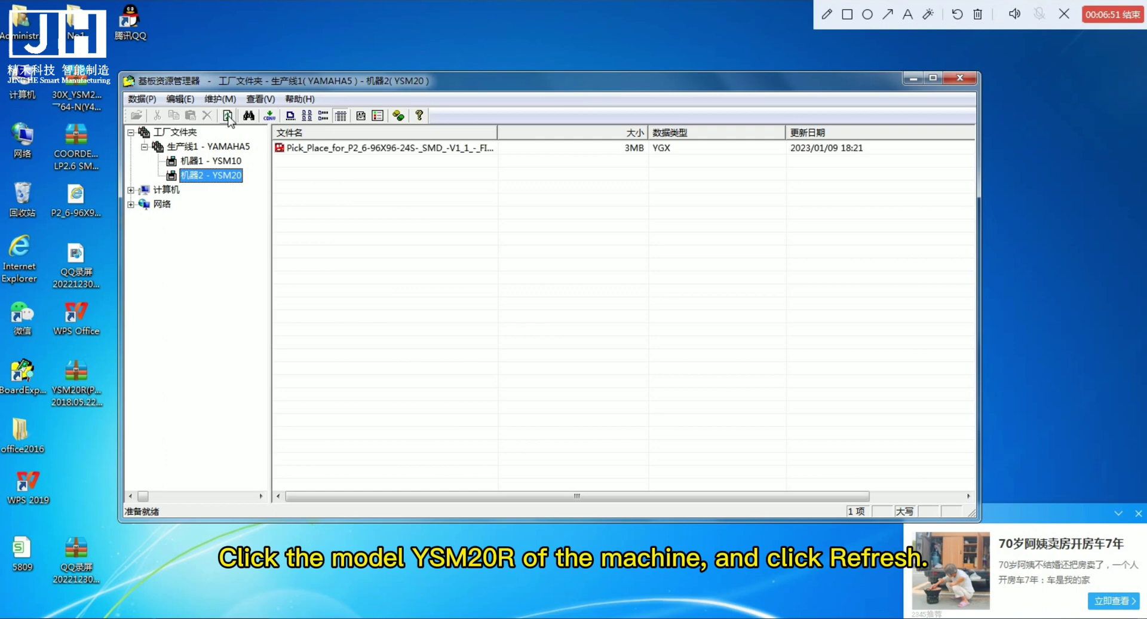
{"action": "left_click", "coordinate": [327, 152]}
{"action": "double_click", "coordinate": [328, 153]}
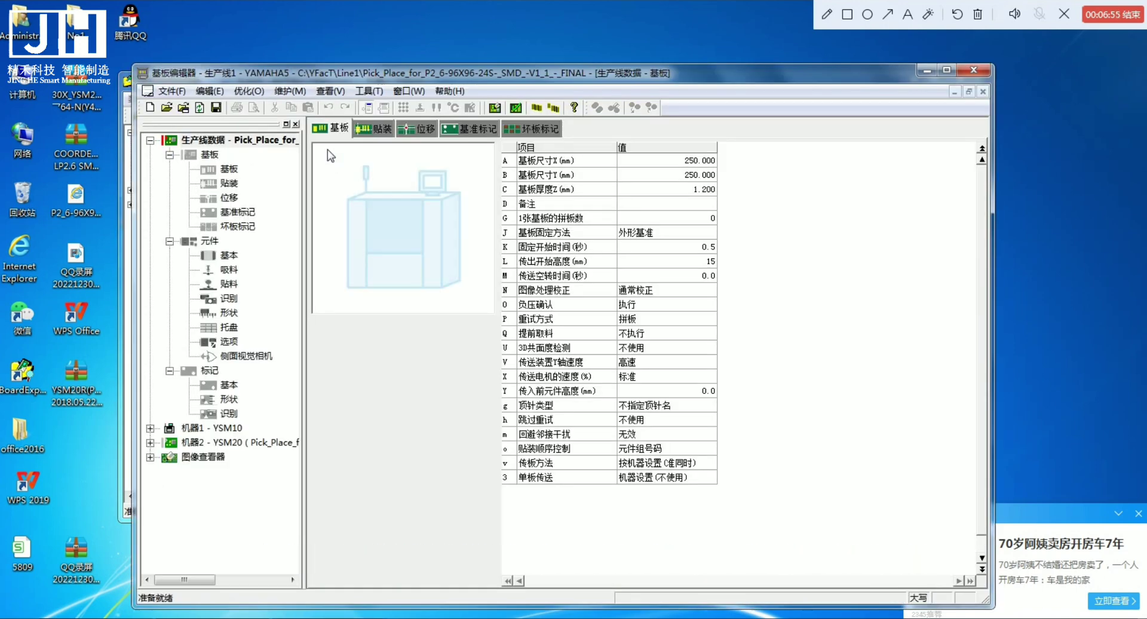
{"action": "left_click", "coordinate": [1139, 513]}
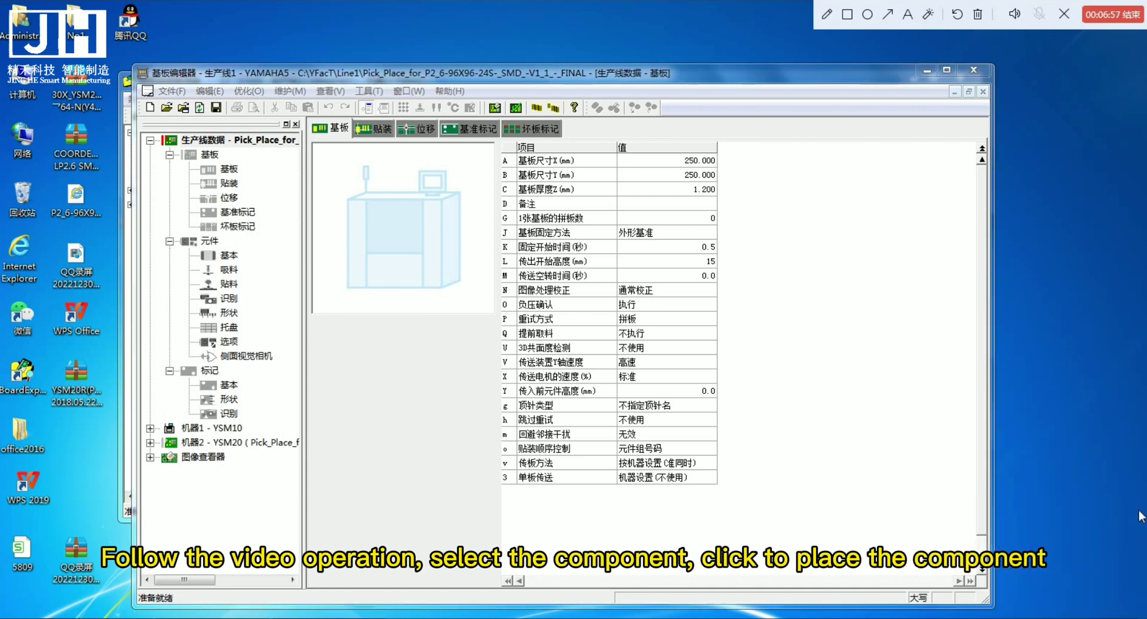
- Show the component mounting settings and select LED-KIN1515RGB
{"action": "left_click", "coordinate": [230, 183]}
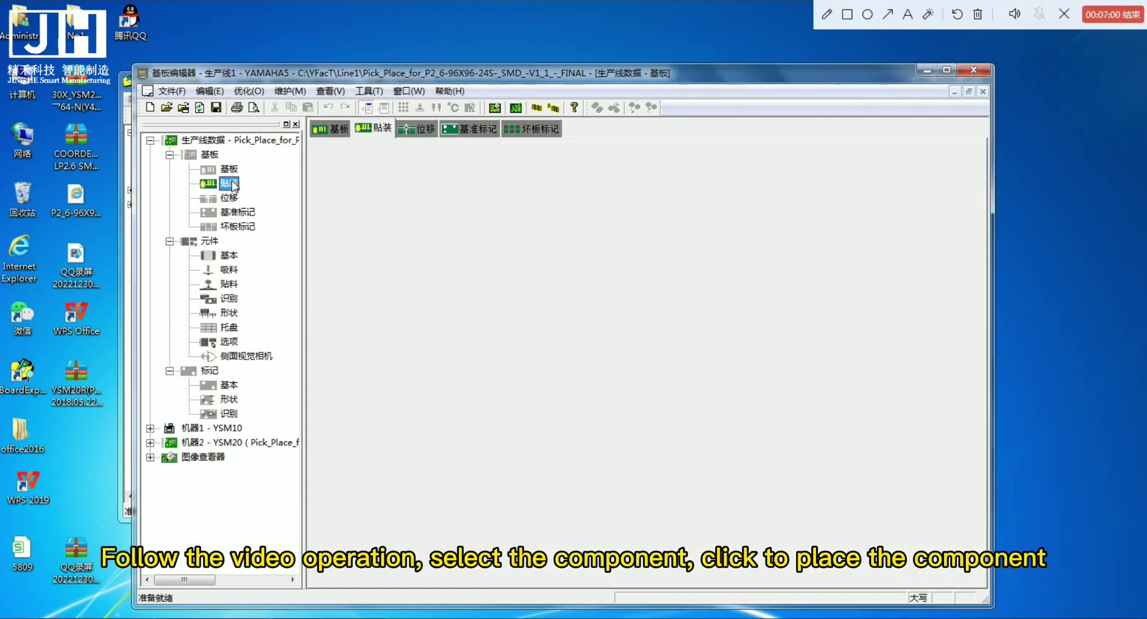
{"action": "left_click", "coordinate": [229, 285]}
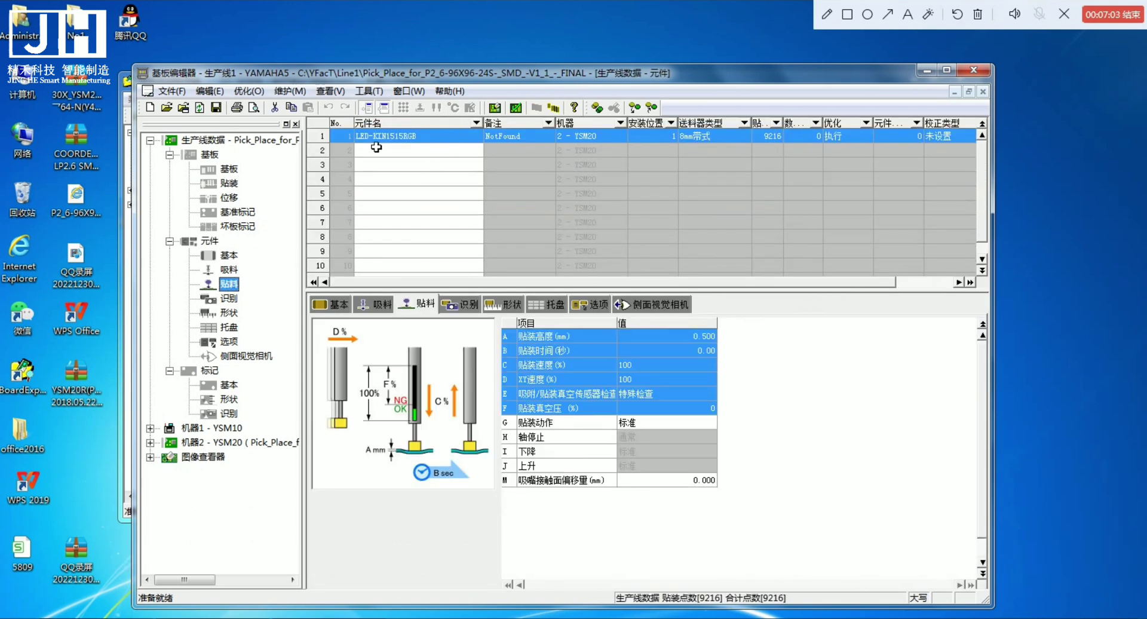
{"action": "left_click", "coordinate": [368, 143]}
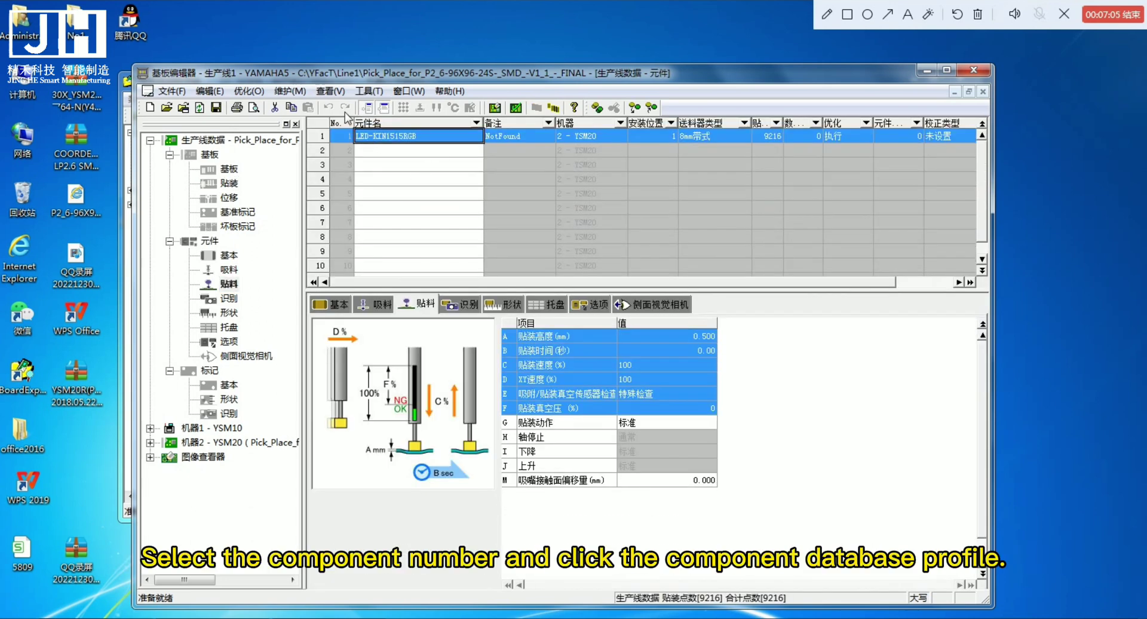
- Apply the LED-KIN1515RGB user-database entry to the LED component and save the board program
{"action": "left_click", "coordinate": [595, 106]}
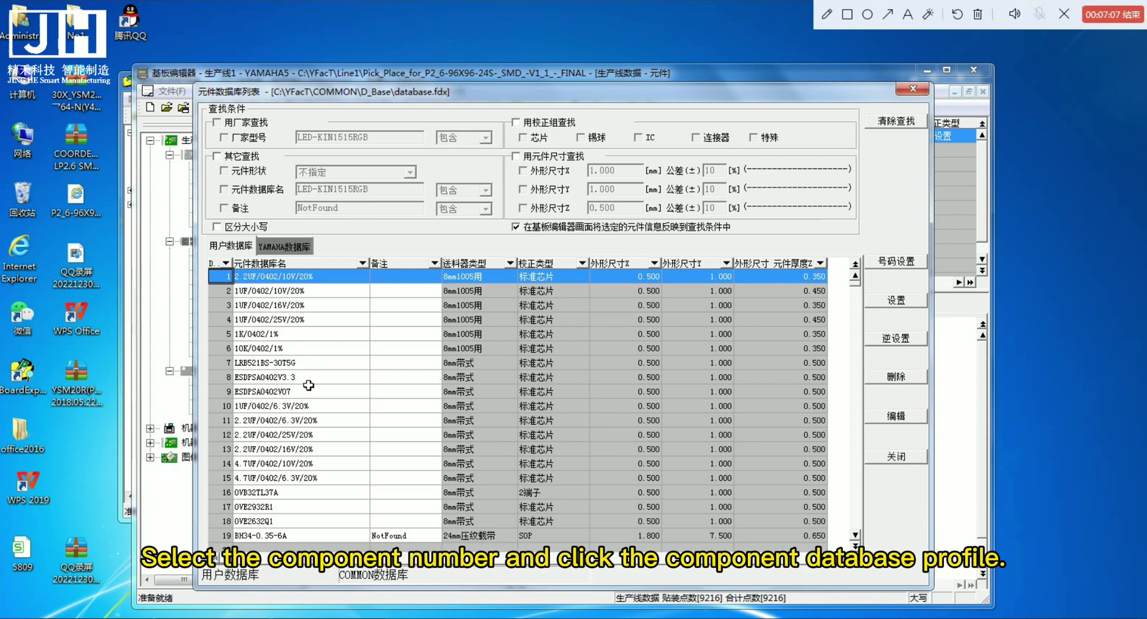
{"action": "left_click", "coordinate": [326, 448]}
{"action": "scroll", "coordinate": [323, 463], "scroll_direction": "down", "scroll_amount": 2}
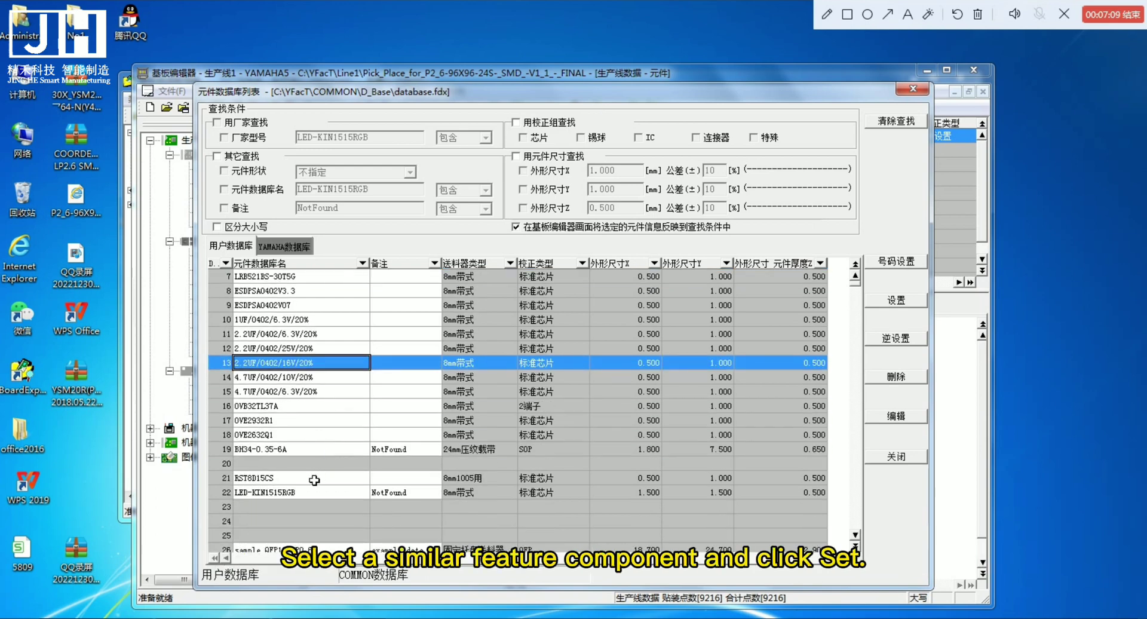
{"action": "left_click", "coordinate": [303, 495]}
{"action": "left_click", "coordinate": [896, 301]}
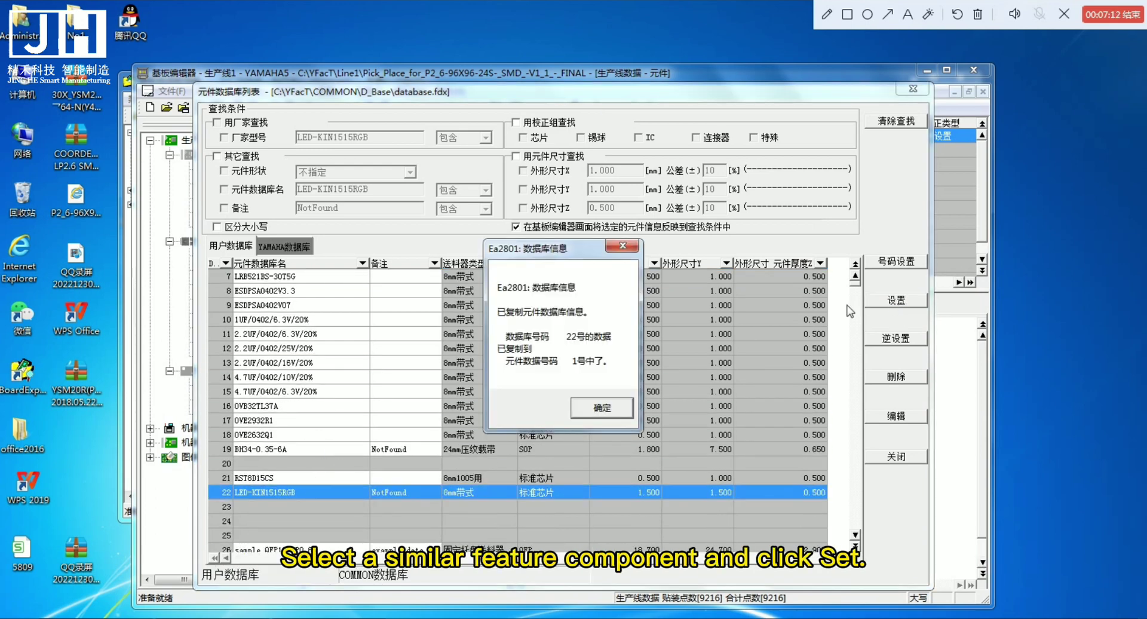
{"action": "left_click", "coordinate": [597, 407]}
{"action": "left_click", "coordinate": [897, 457]}
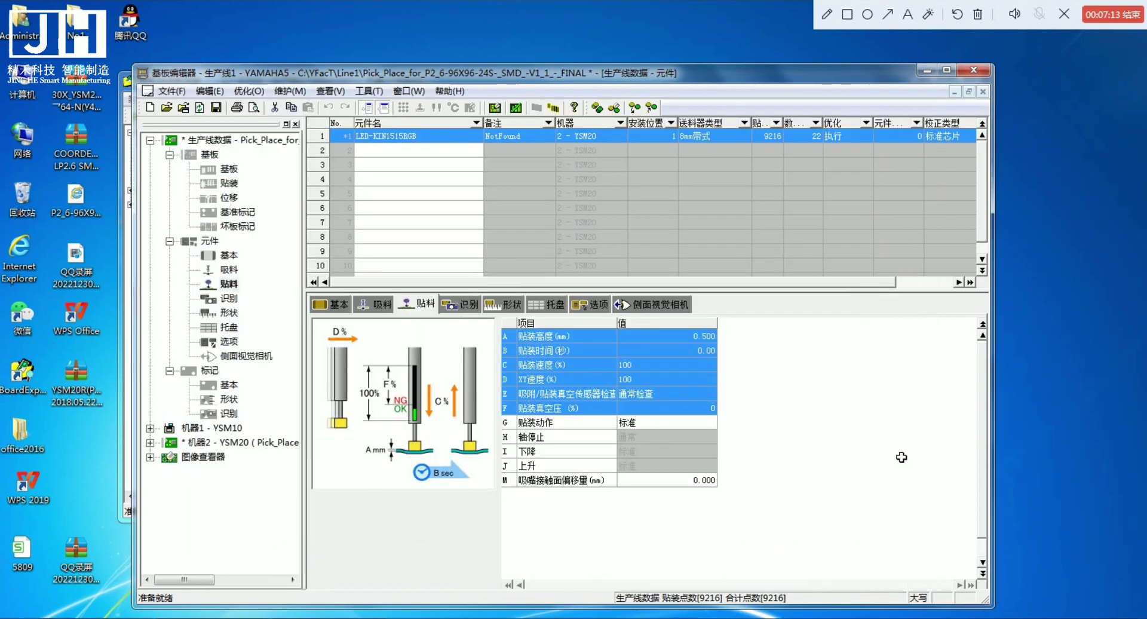
{"action": "left_click", "coordinate": [216, 107]}
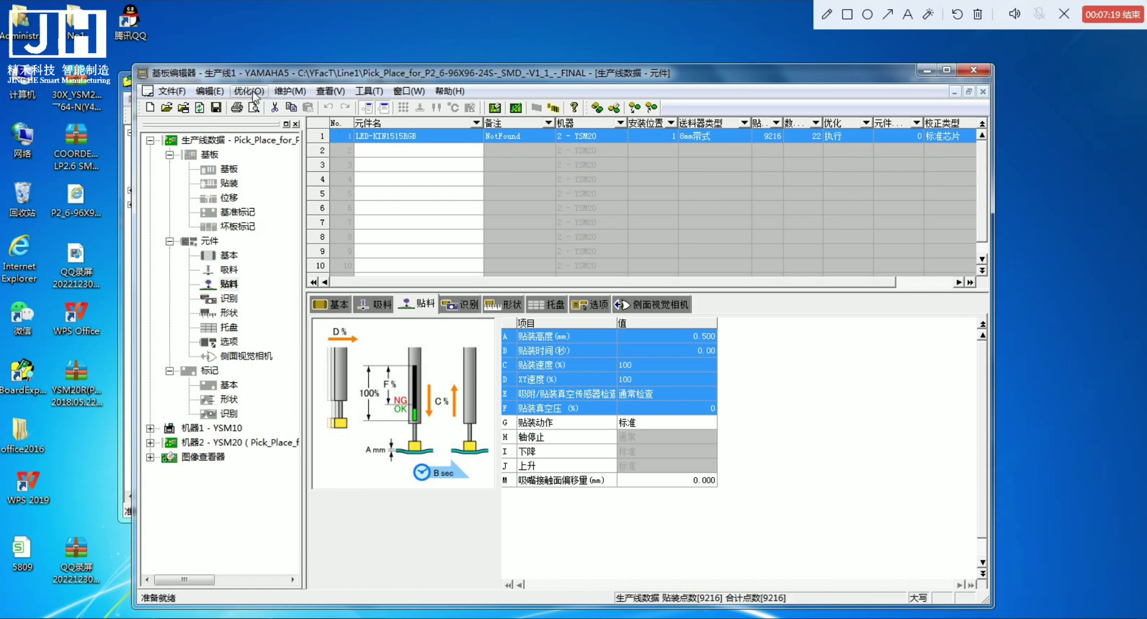
- Split row 1's LED-KIN1515RGB with 分割数 20 and dismiss the result message
{"action": "right_click", "coordinate": [342, 138]}
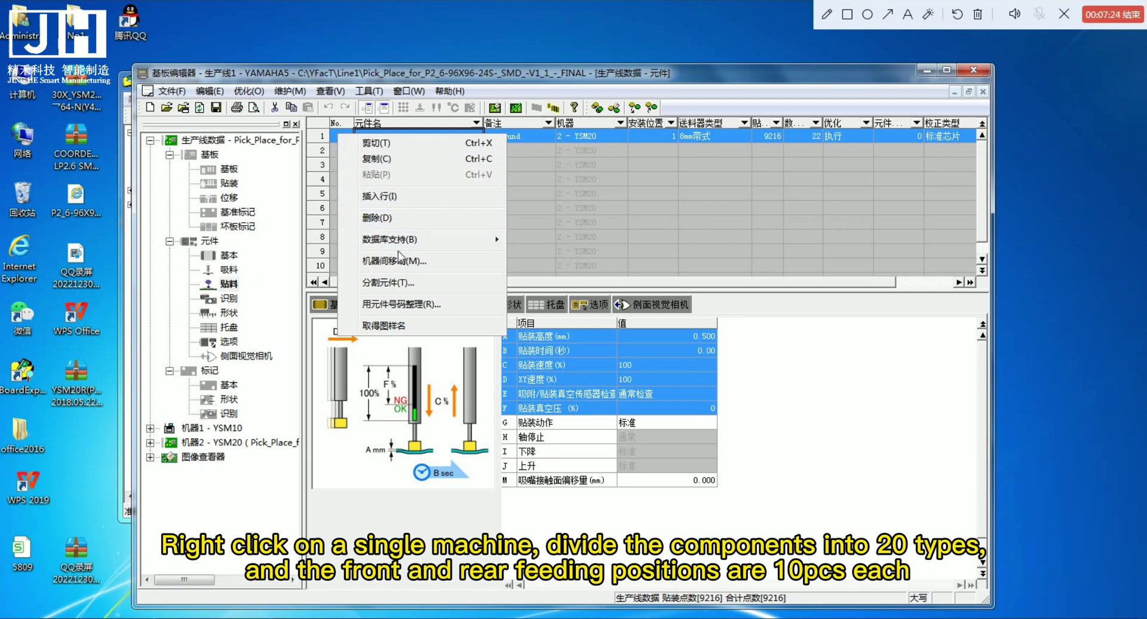
{"action": "left_click", "coordinate": [394, 282]}
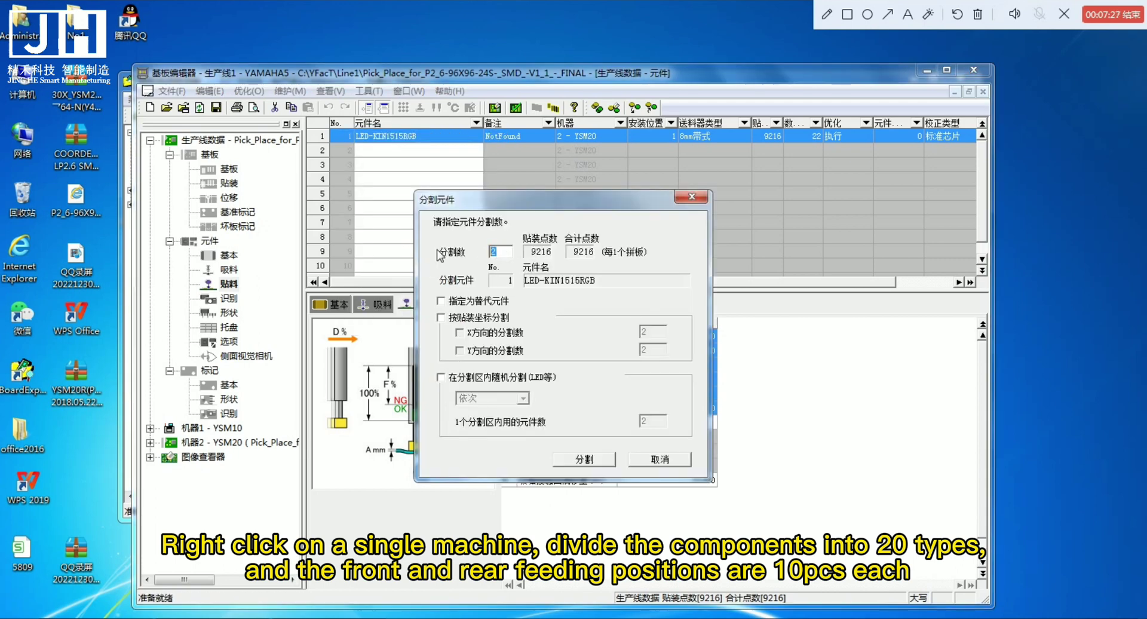
{"action": "type", "text": "20"}
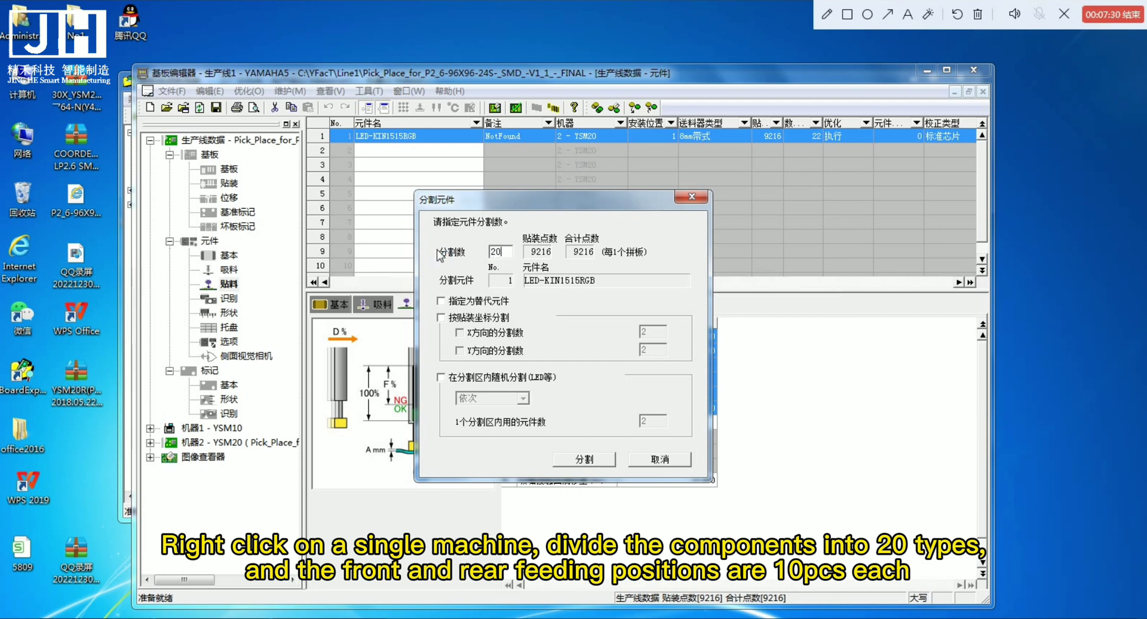
{"action": "left_click", "coordinate": [600, 459]}
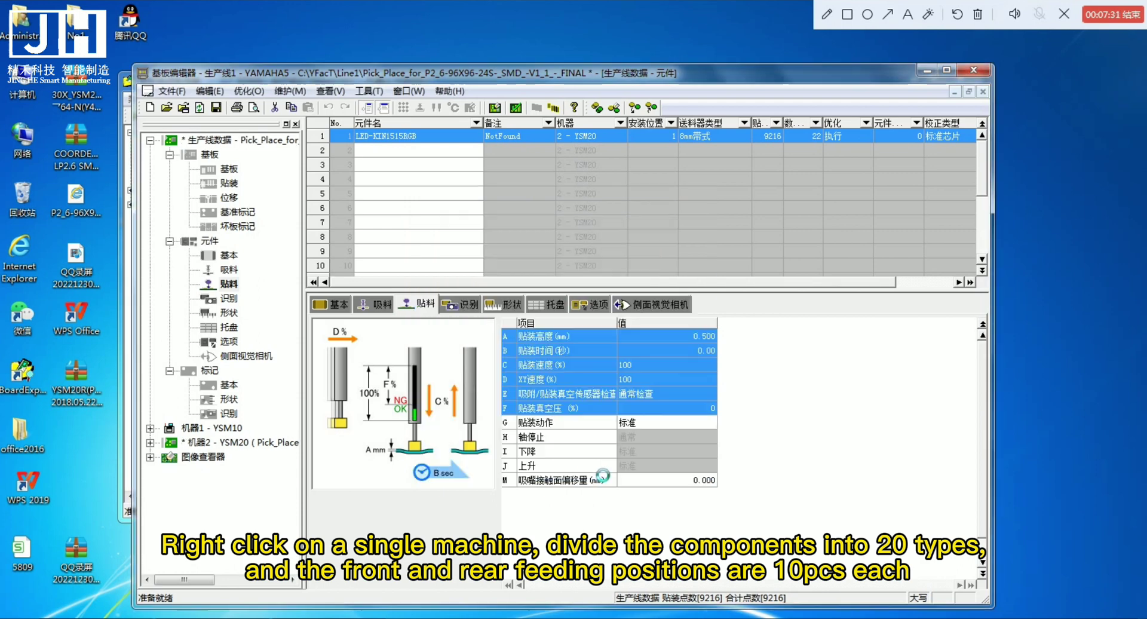
{"action": "left_click", "coordinate": [619, 389]}
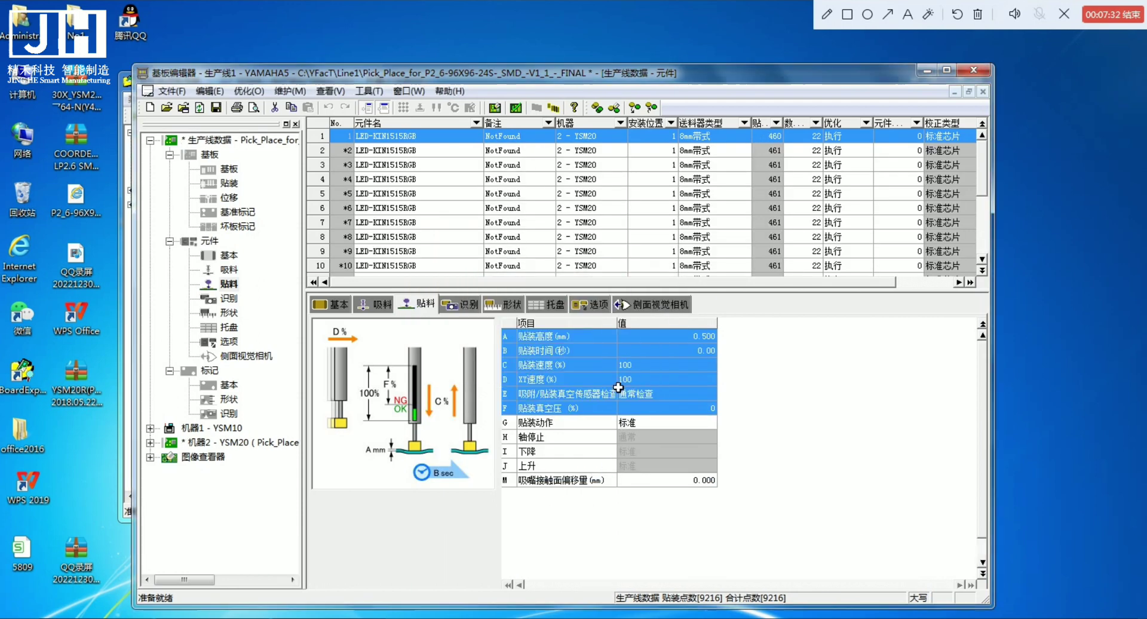
- Enter installation positions 13, 14, 15, 16 and 17 for rows 1–5
{"action": "left_click", "coordinate": [677, 143]}
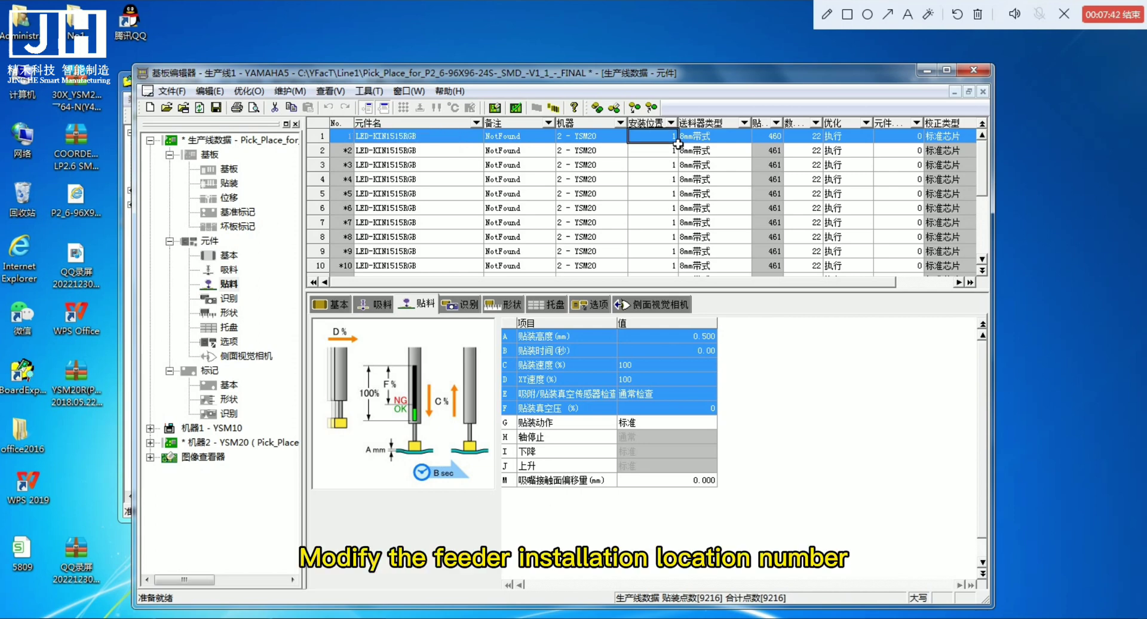
{"action": "type", "text": "13"}
{"action": "left_click", "coordinate": [673, 156]}
{"action": "type", "text": "1"}
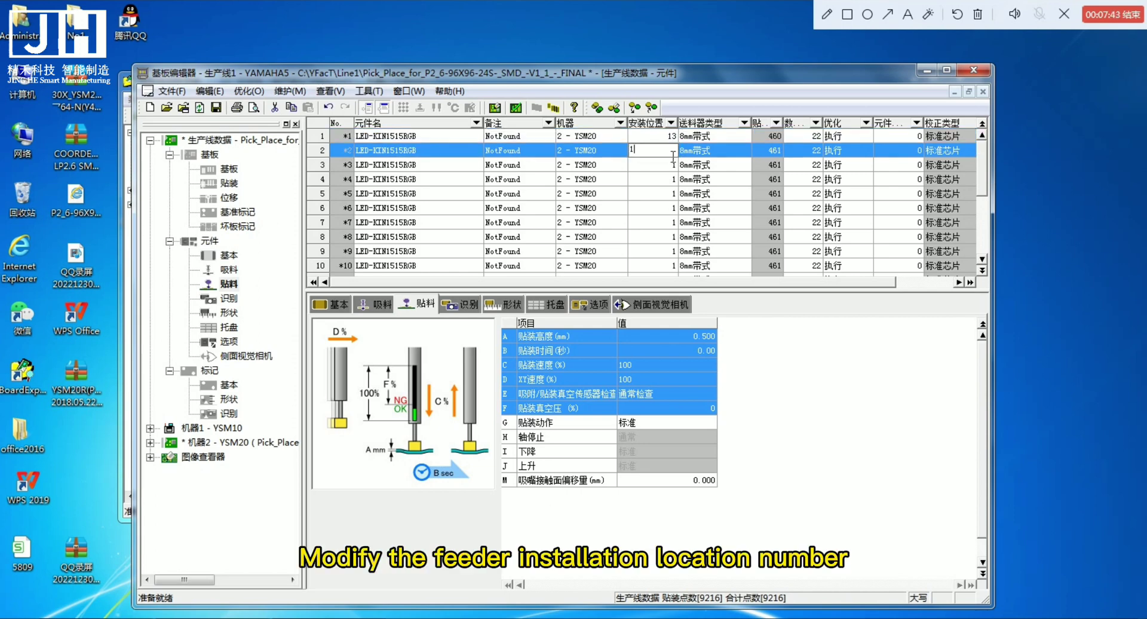
{"action": "type", "text": "4"}
{"action": "left_click", "coordinate": [669, 165]}
{"action": "type", "text": "1"}
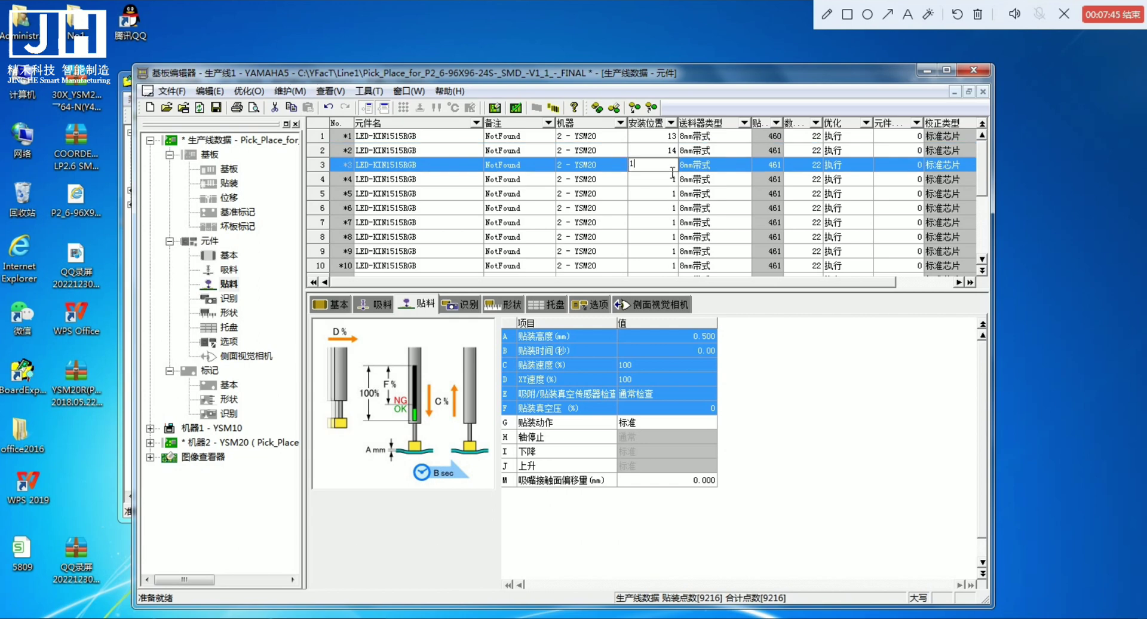
{"action": "type", "text": "5"}
{"action": "left_click", "coordinate": [667, 183]}
{"action": "type", "text": "16"}
{"action": "left_click", "coordinate": [667, 193]}
{"action": "type", "text": "1"}
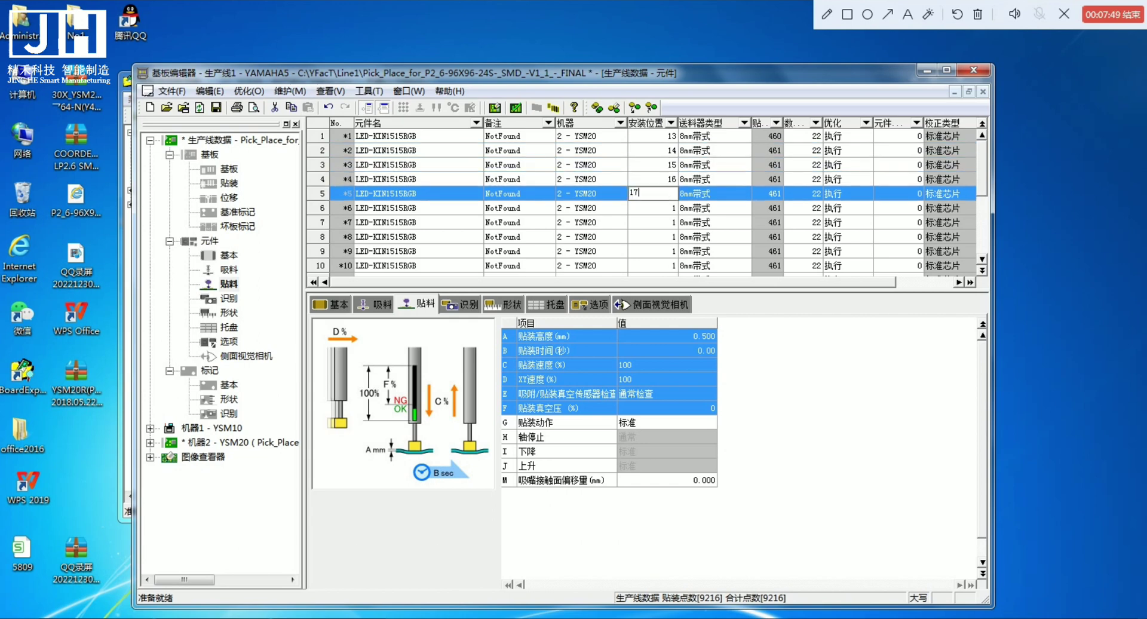
{"action": "type", "text": "7"}
- Enter installation positions 18 through 22 for rows 6–10
{"action": "left_click", "coordinate": [669, 208]}
{"action": "type", "text": "1"}
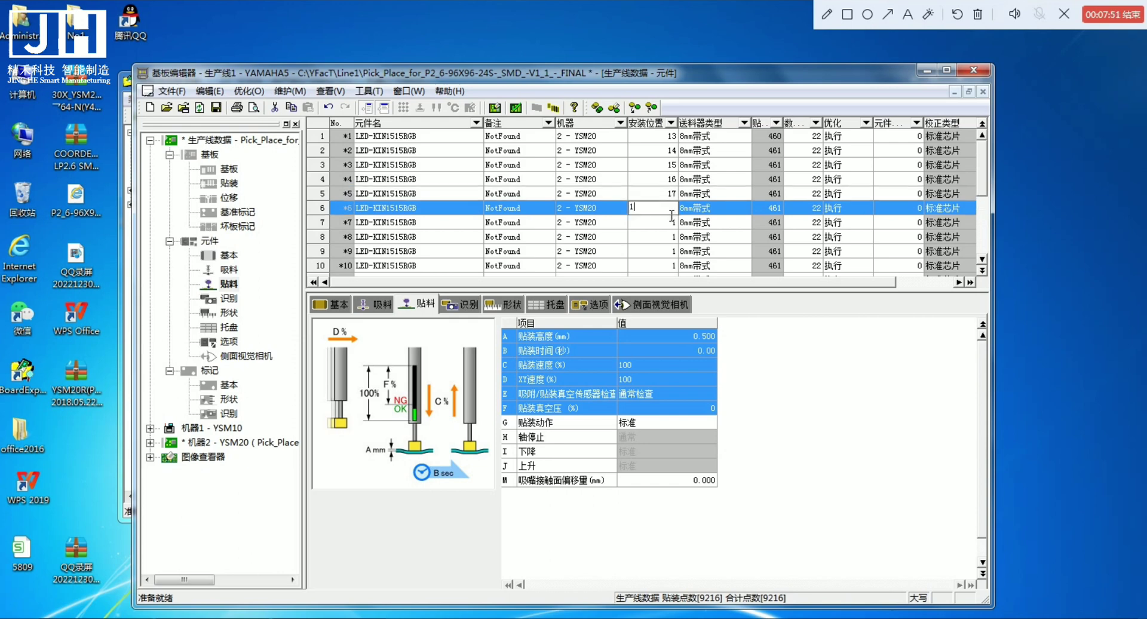
{"action": "left_click", "coordinate": [668, 225]}
{"action": "type", "text": "1"}
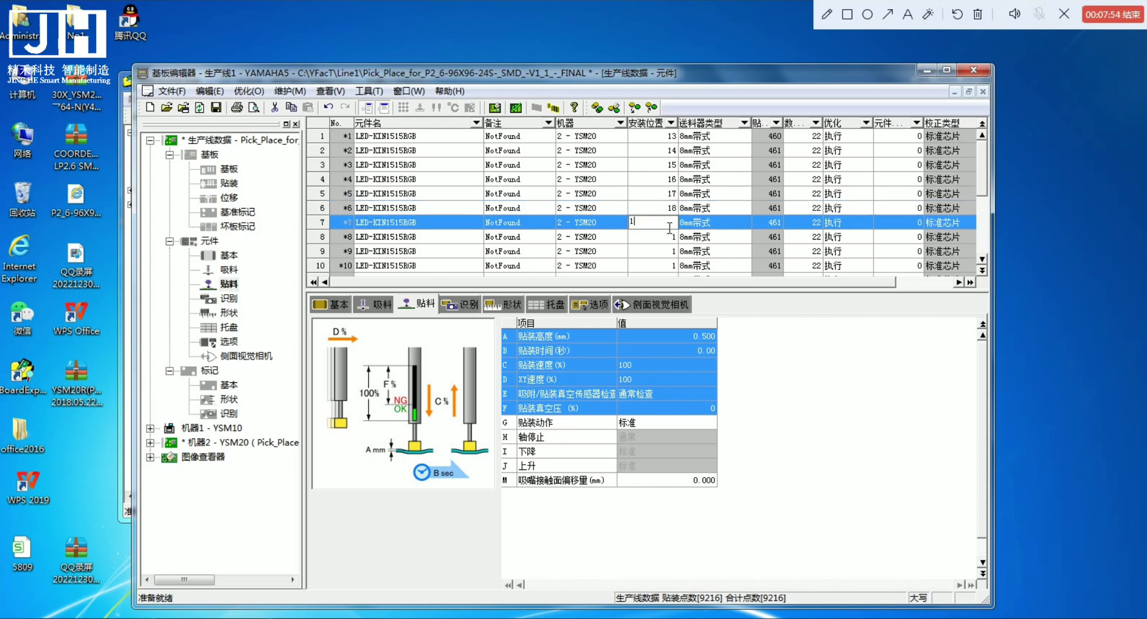
{"action": "left_click", "coordinate": [664, 238]}
{"action": "type", "text": "2"}
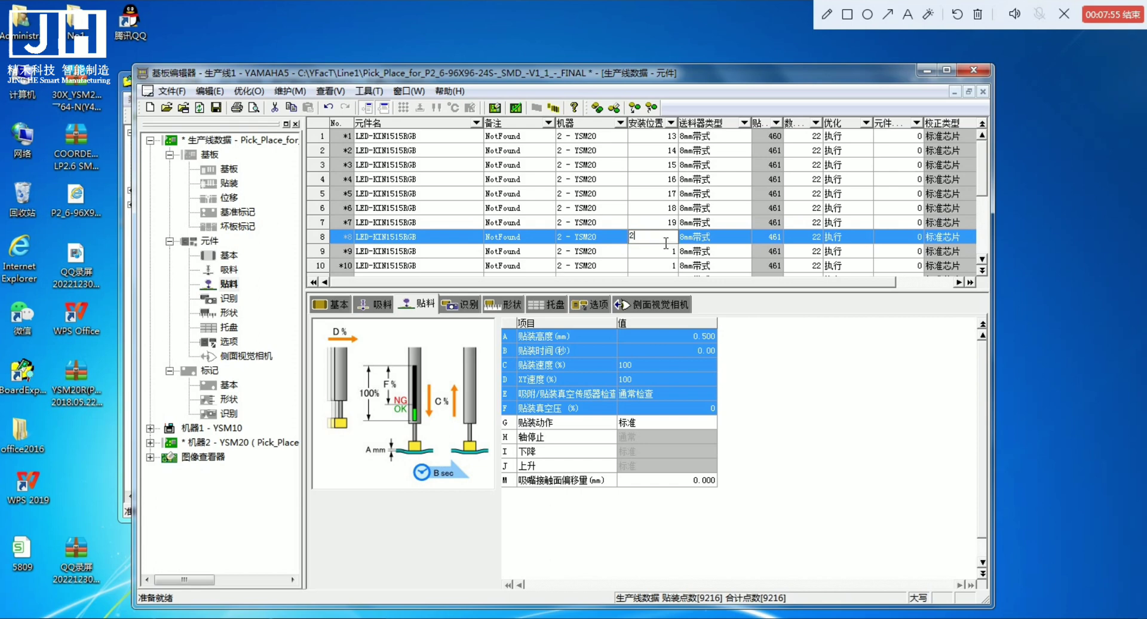
{"action": "type", "text": "0"}
{"action": "left_click", "coordinate": [667, 252]}
{"action": "type", "text": "21"}
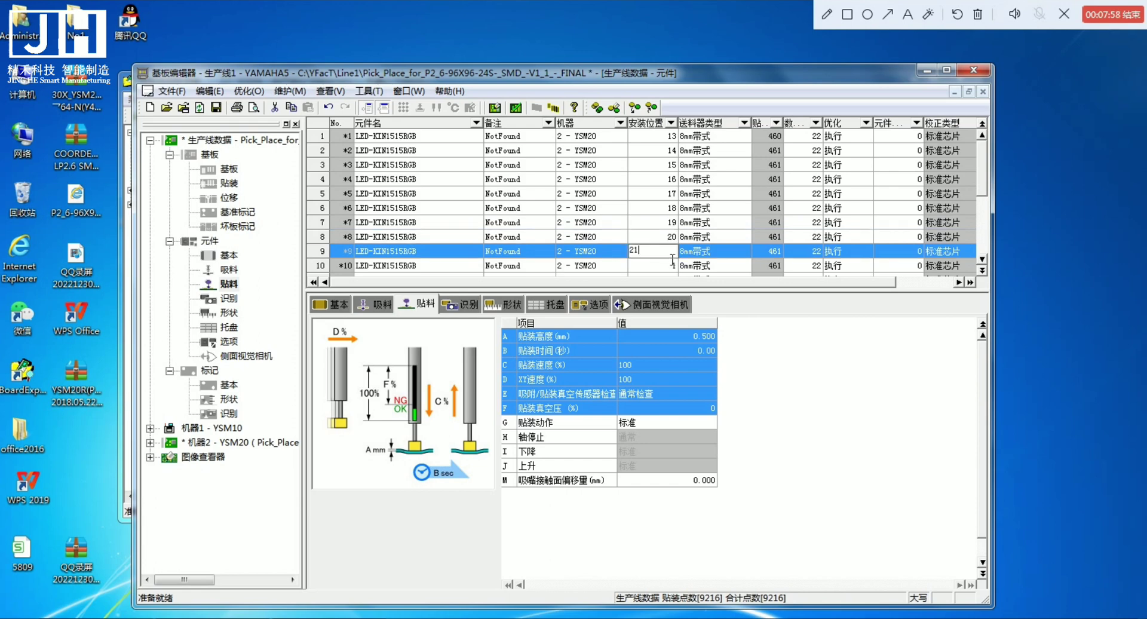
{"action": "left_click", "coordinate": [670, 265]}
{"action": "type", "text": "22"}
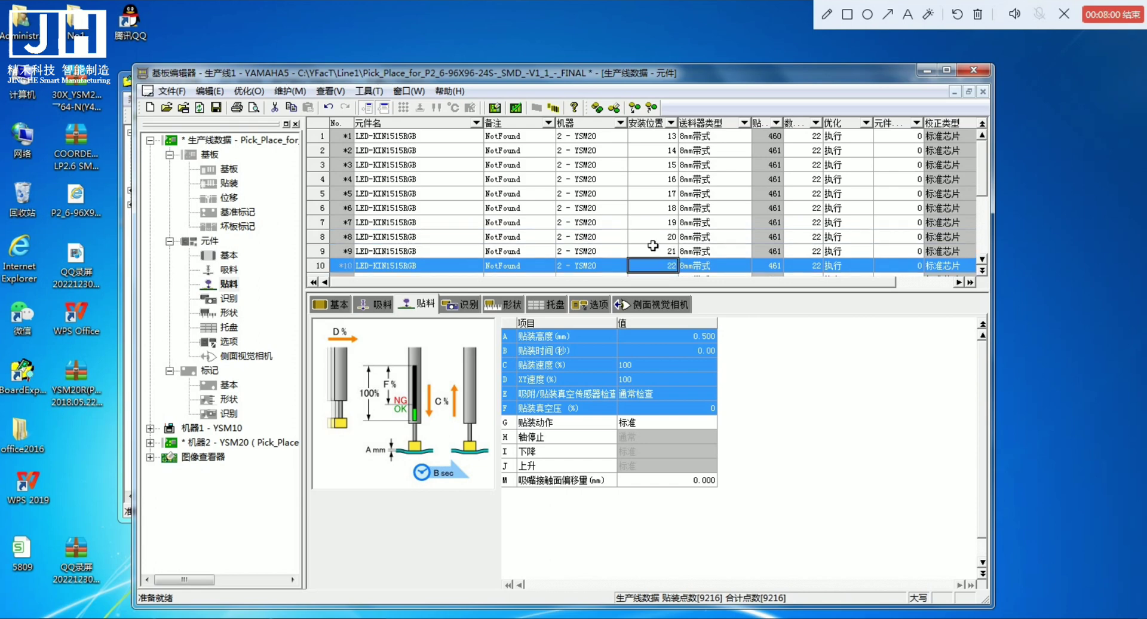
{"action": "left_click", "coordinate": [653, 241]}
- Give row 11 installation position 23 and reselect its cell
{"action": "scroll", "coordinate": [653, 246], "scroll_direction": "down", "scroll_amount": 1}
{"action": "scroll", "coordinate": [653, 252], "scroll_direction": "down", "scroll_amount": 2}
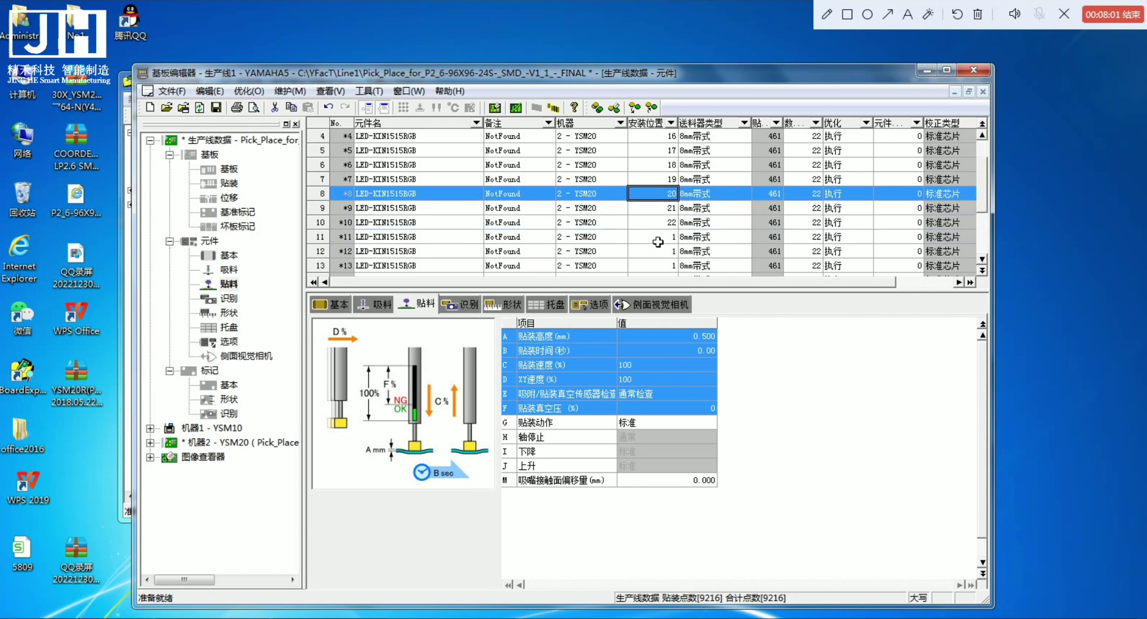
{"action": "left_click", "coordinate": [657, 238]}
{"action": "type", "text": "23"}
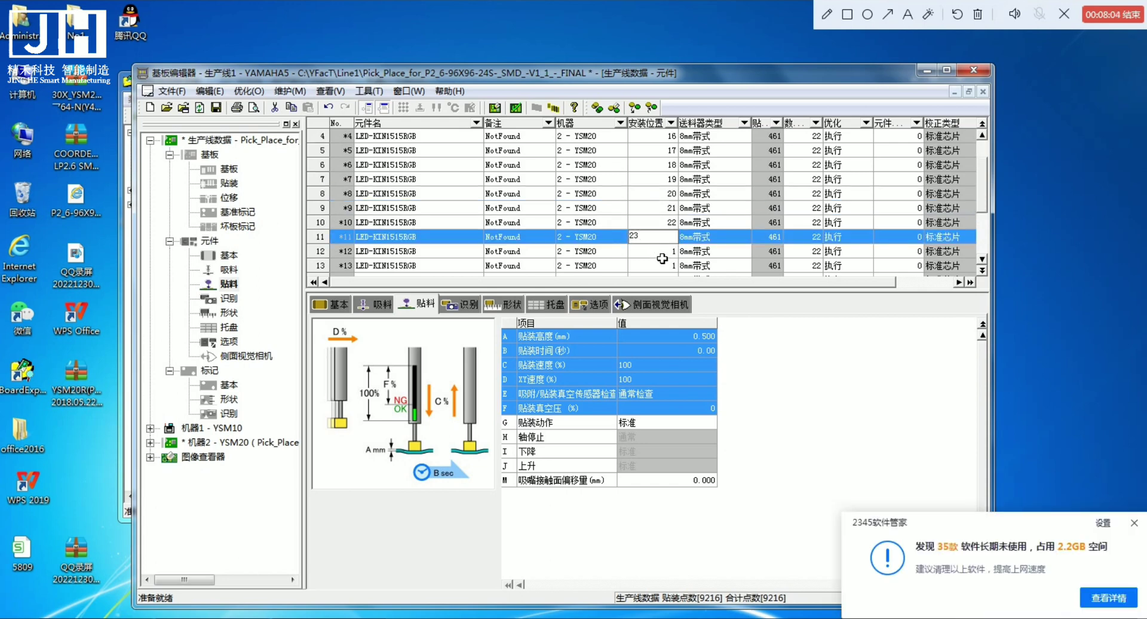
{"action": "left_click", "coordinate": [659, 257]}
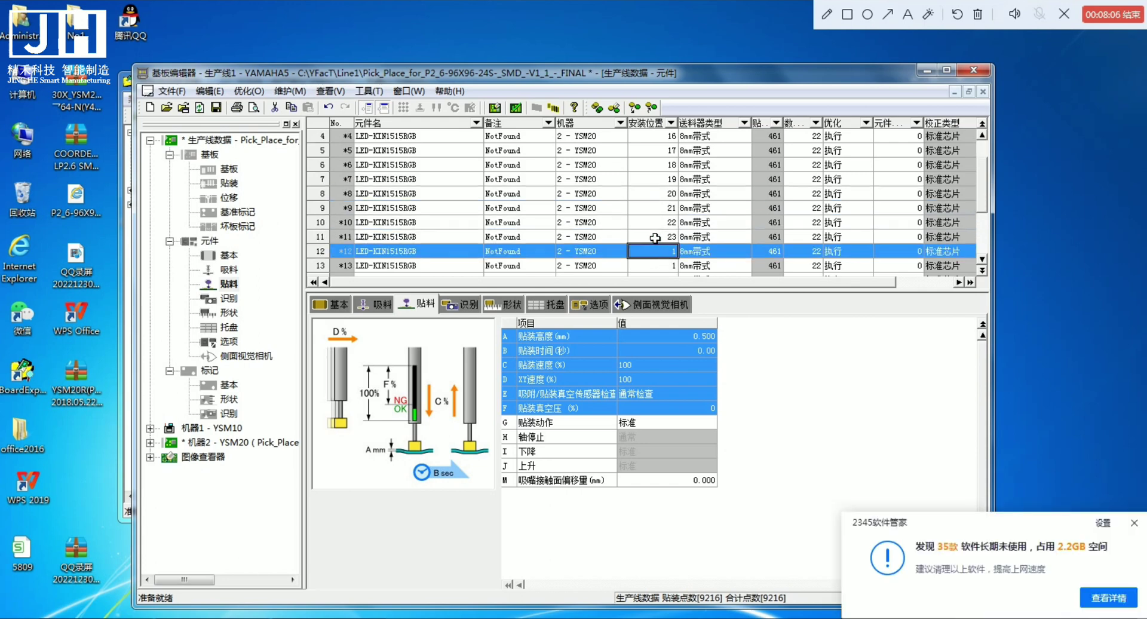
{"action": "scroll", "coordinate": [655, 236], "scroll_direction": "up", "scroll_amount": 3}
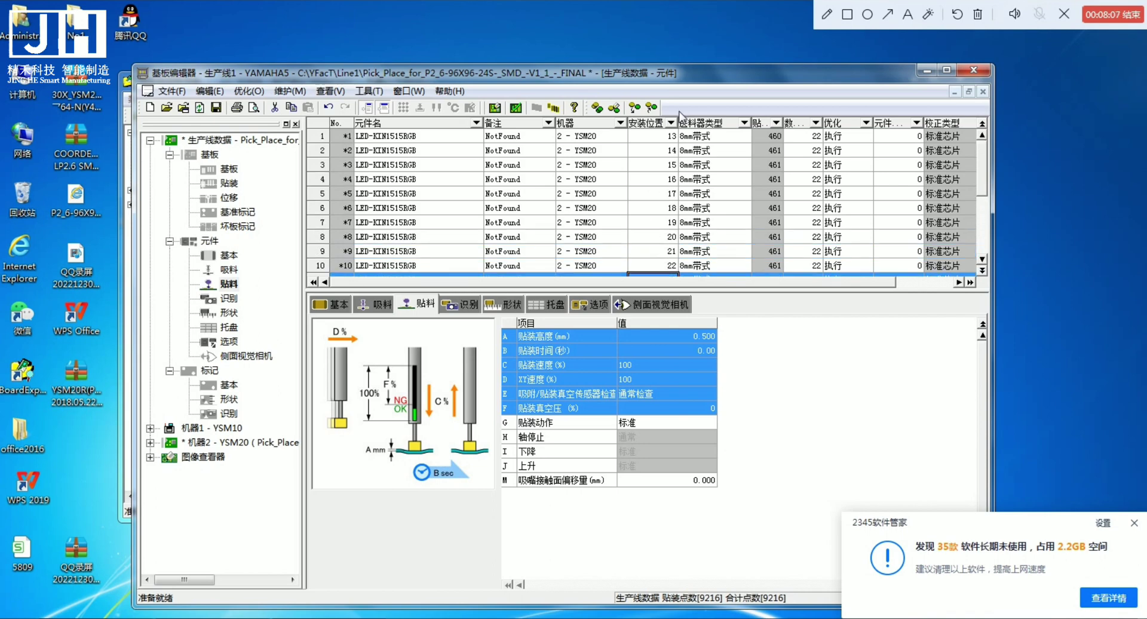
{"action": "left_click_drag", "start_coordinate": [658, 141], "coordinate": [662, 268]}
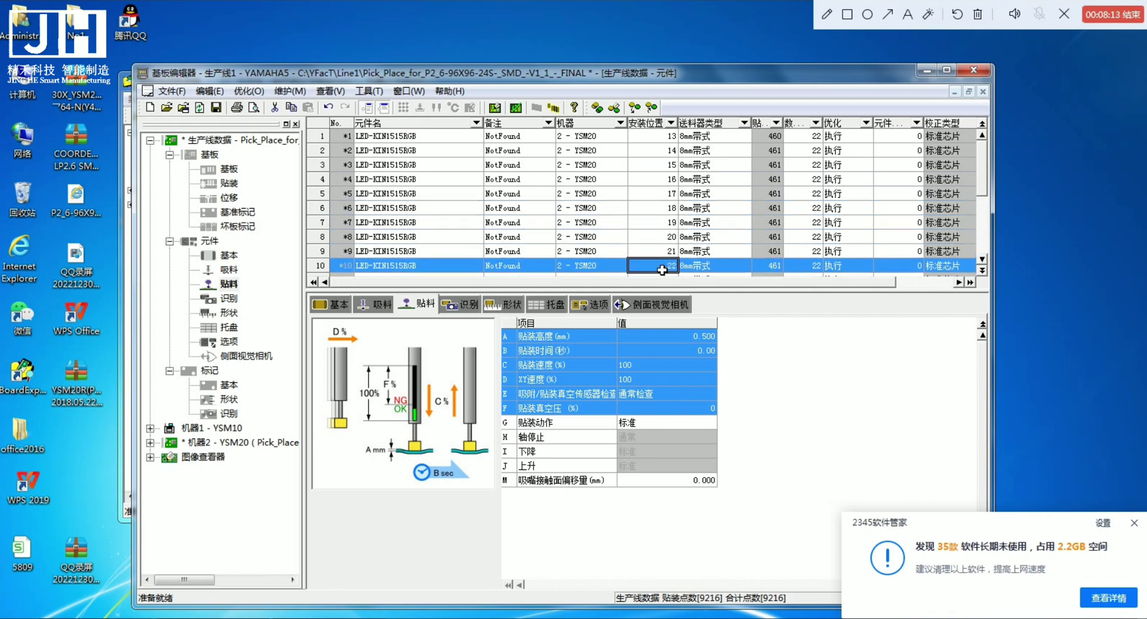
{"action": "left_click", "coordinate": [981, 259]}
{"action": "left_click", "coordinate": [981, 258]}
{"action": "left_click", "coordinate": [666, 255]}
{"action": "scroll", "coordinate": [666, 255], "scroll_direction": "down", "scroll_amount": 1}
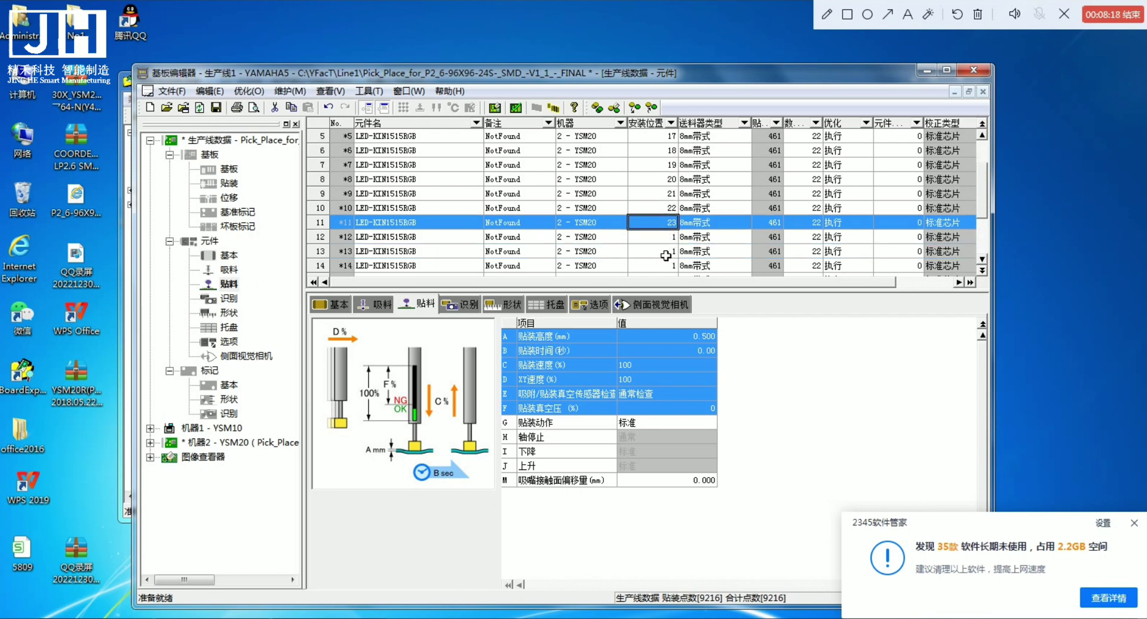
- Set installation positions 113 through 118 for rows 11–16
{"action": "type", "text": "1"}
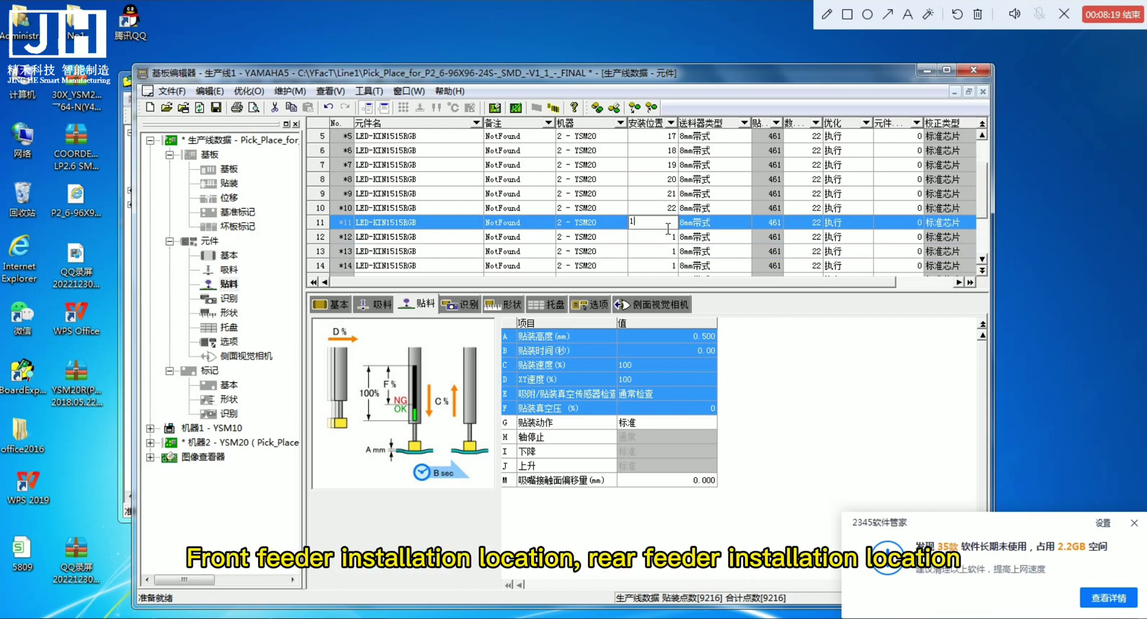
{"action": "type", "text": "13"}
{"action": "key", "text": "Return"}
{"action": "type", "text": "14"}
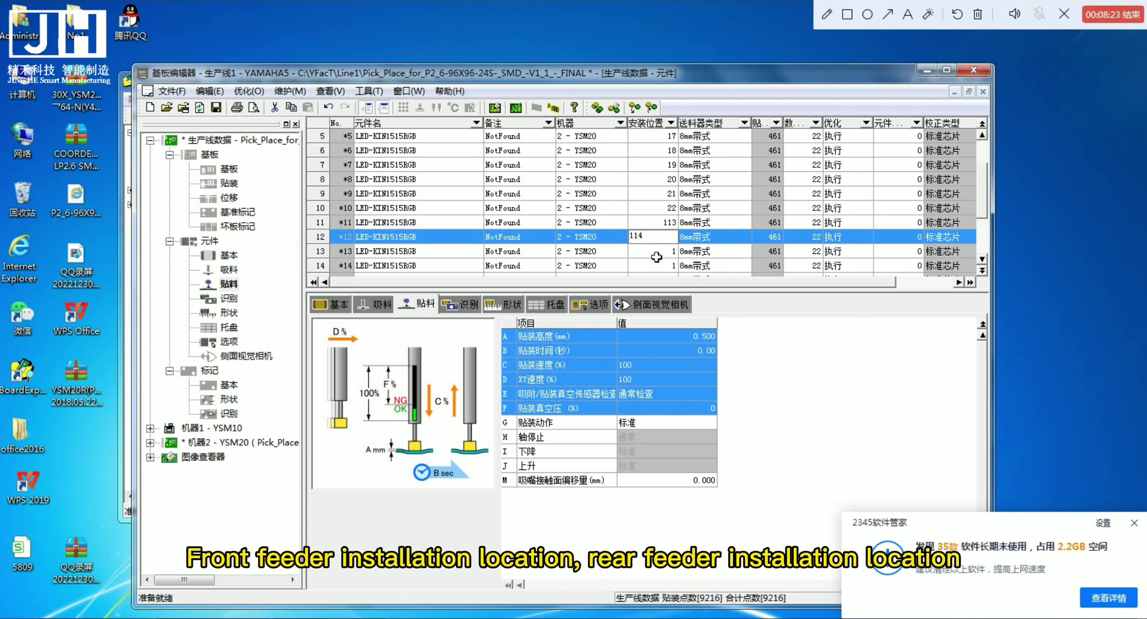
{"action": "key", "text": "Return"}
{"action": "type", "text": "11"}
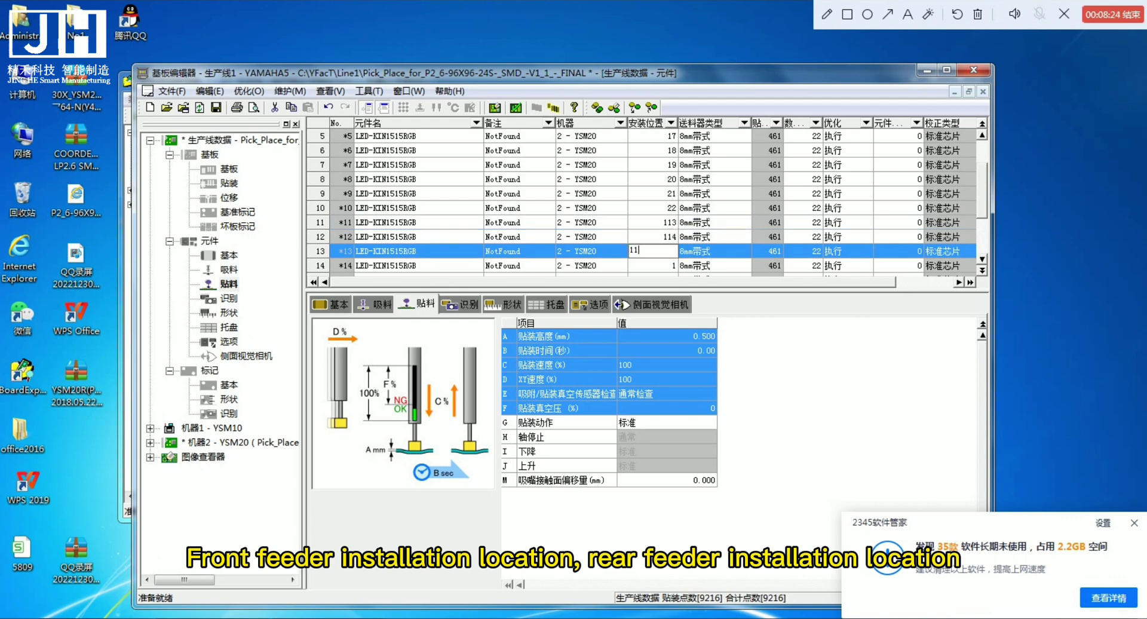
{"action": "type", "text": "5"}
{"action": "key", "text": "Return"}
{"action": "type", "text": "1"}
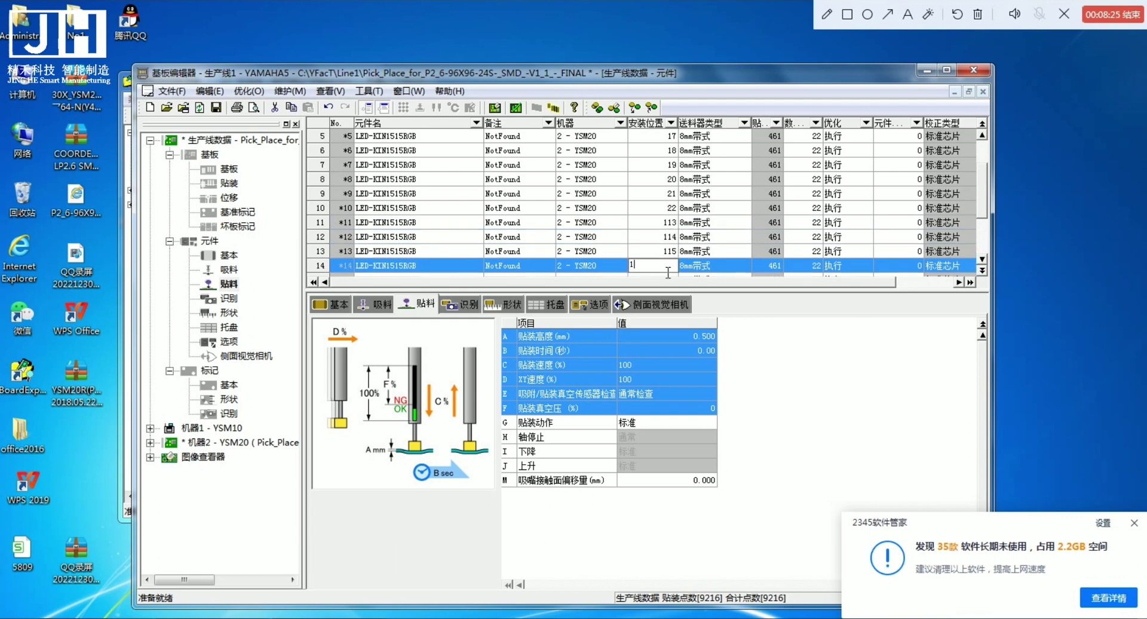
{"action": "type", "text": "16"}
{"action": "key", "text": "Return"}
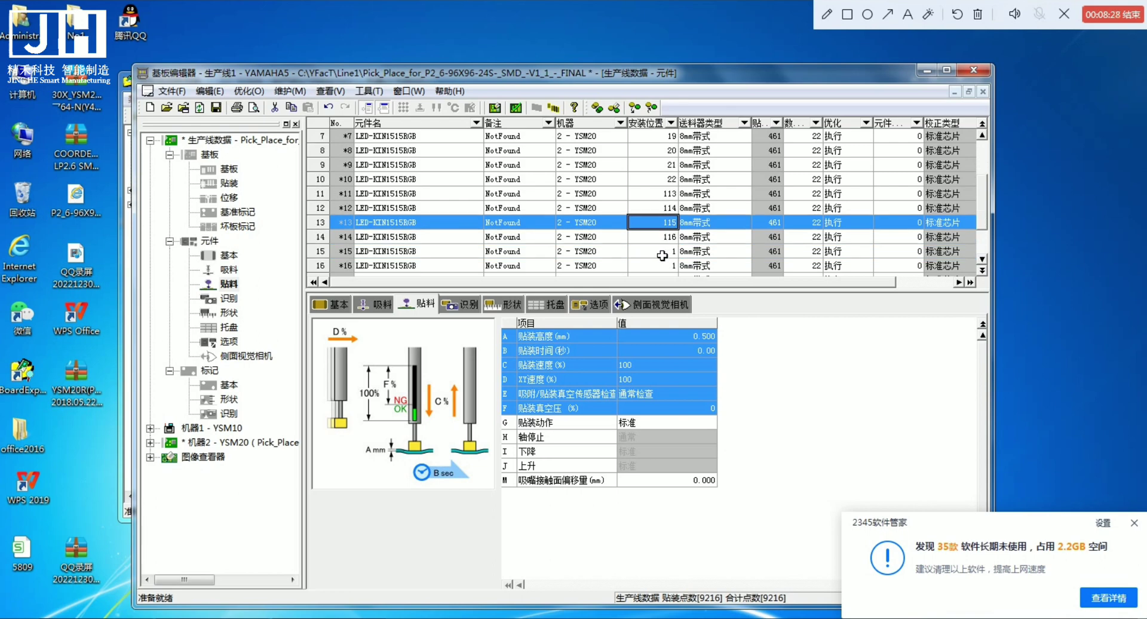
{"action": "type", "text": "117"}
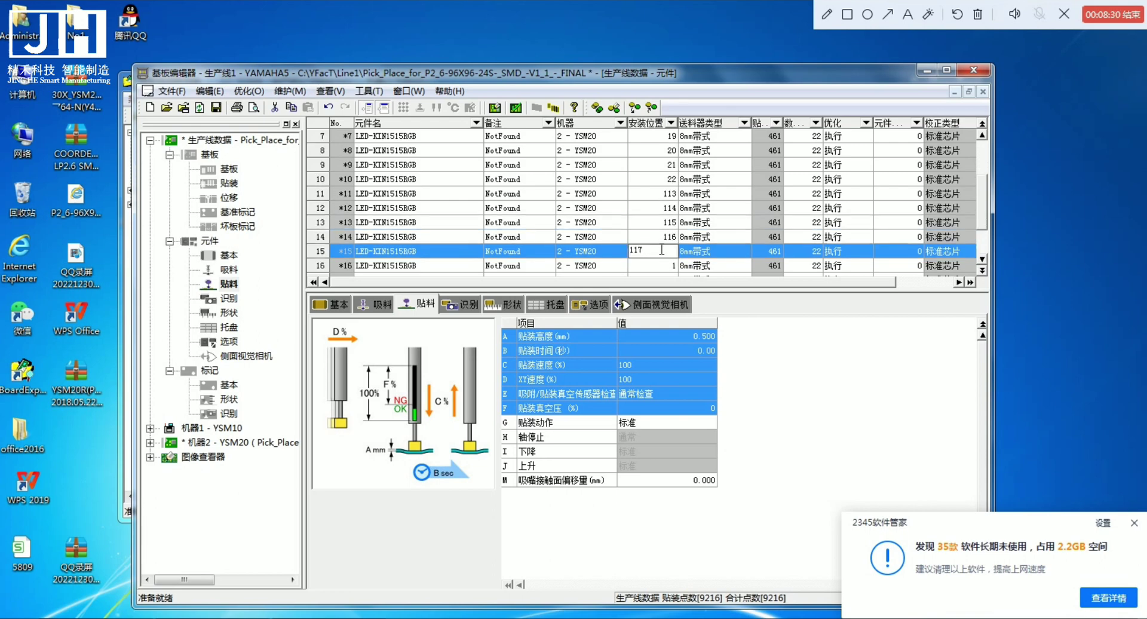
{"action": "key", "text": "Return"}
{"action": "type", "text": "1"}
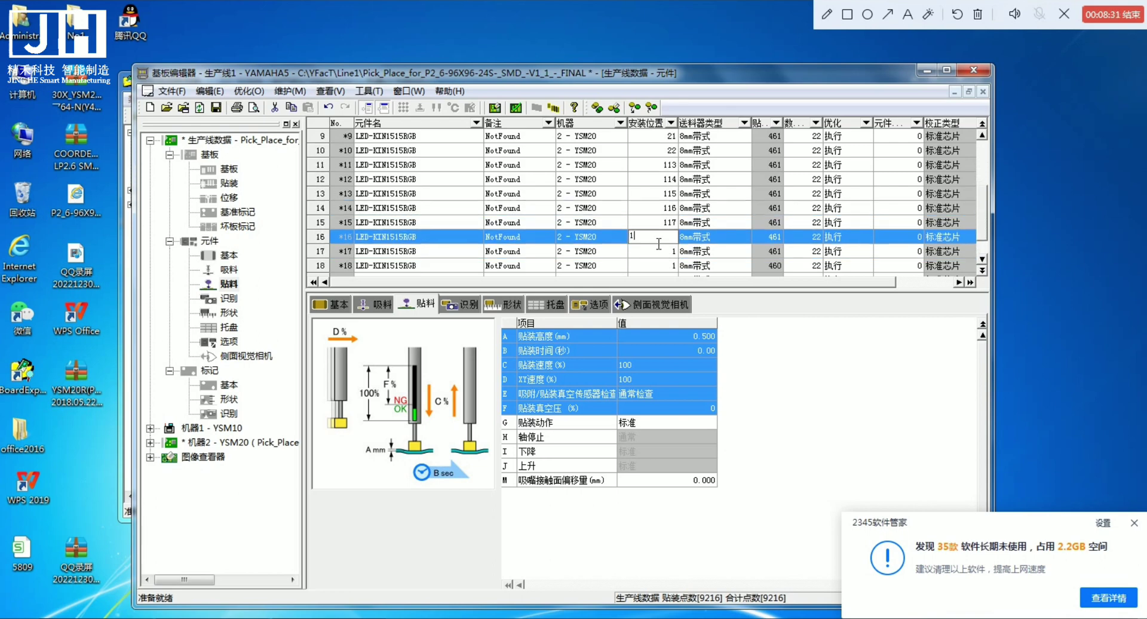
{"action": "type", "text": "18"}
{"action": "key", "text": "Return"}
- Enter installation positions 119, 120 and 121 for rows 17–19
{"action": "type", "text": "119"}
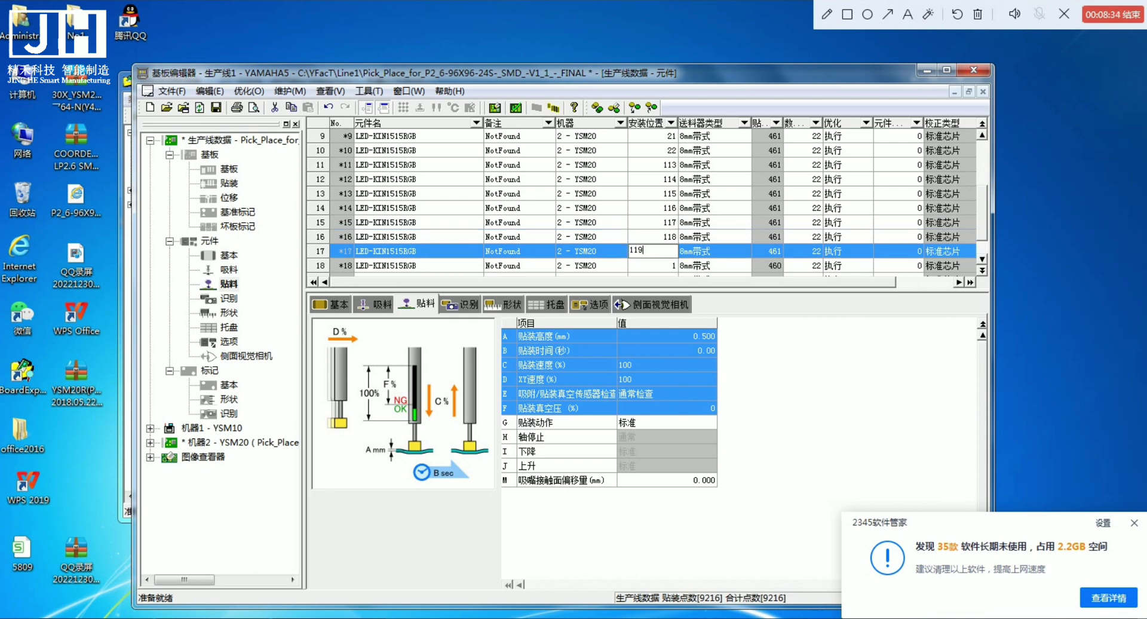
{"action": "scroll", "coordinate": [658, 251], "scroll_direction": "down", "scroll_amount": 1}
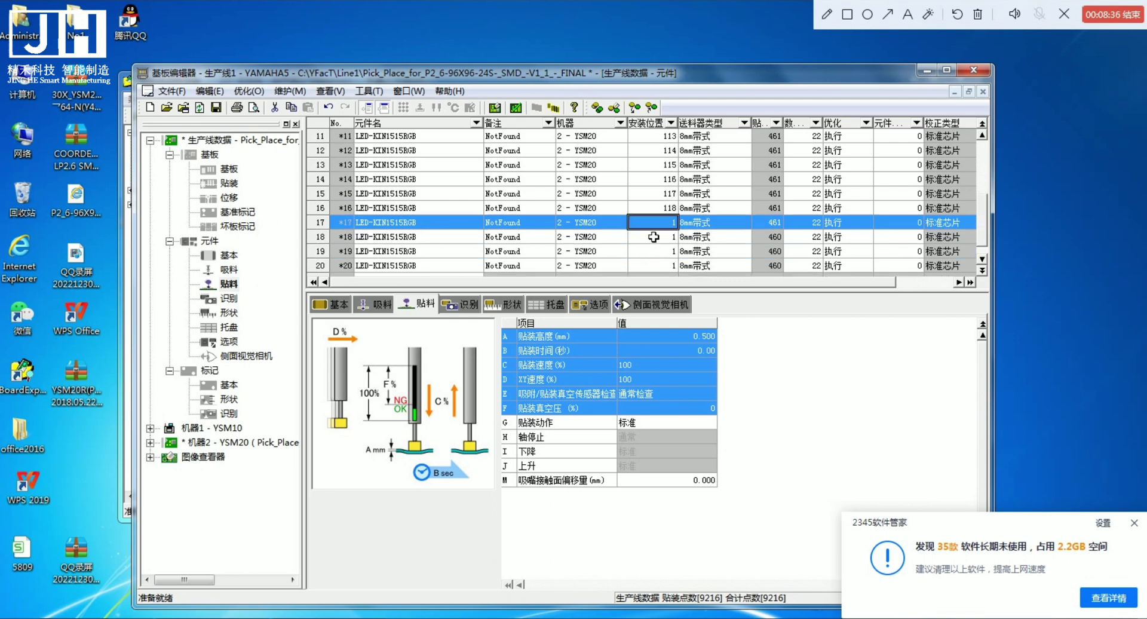
{"action": "type", "text": "11"}
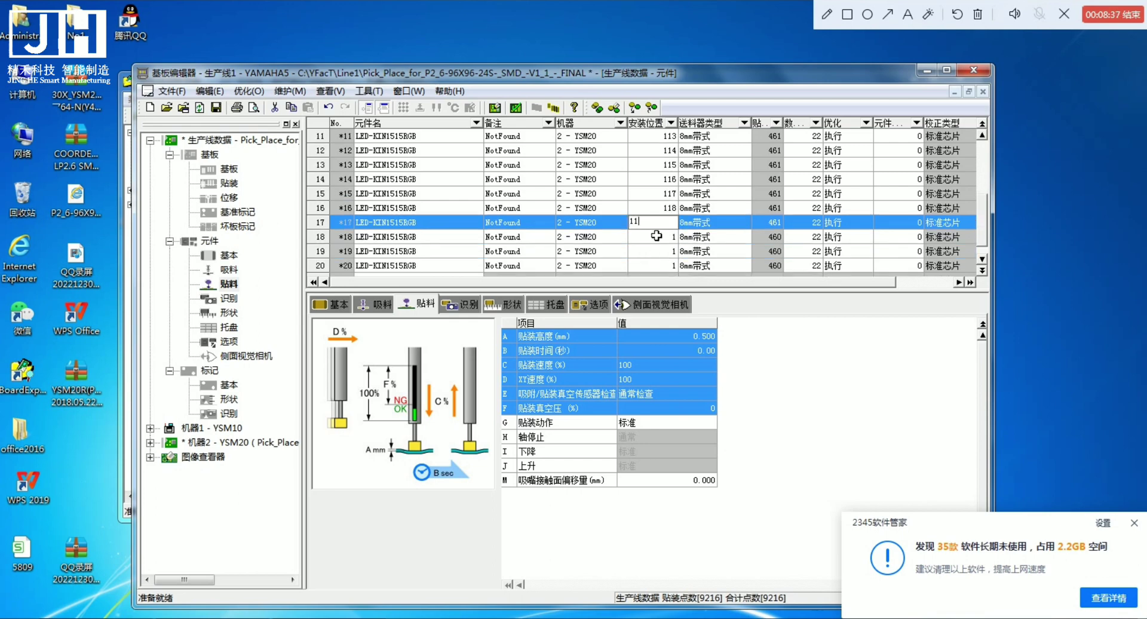
{"action": "type", "text": "9"}
{"action": "key", "text": "Return"}
{"action": "type", "text": "1"}
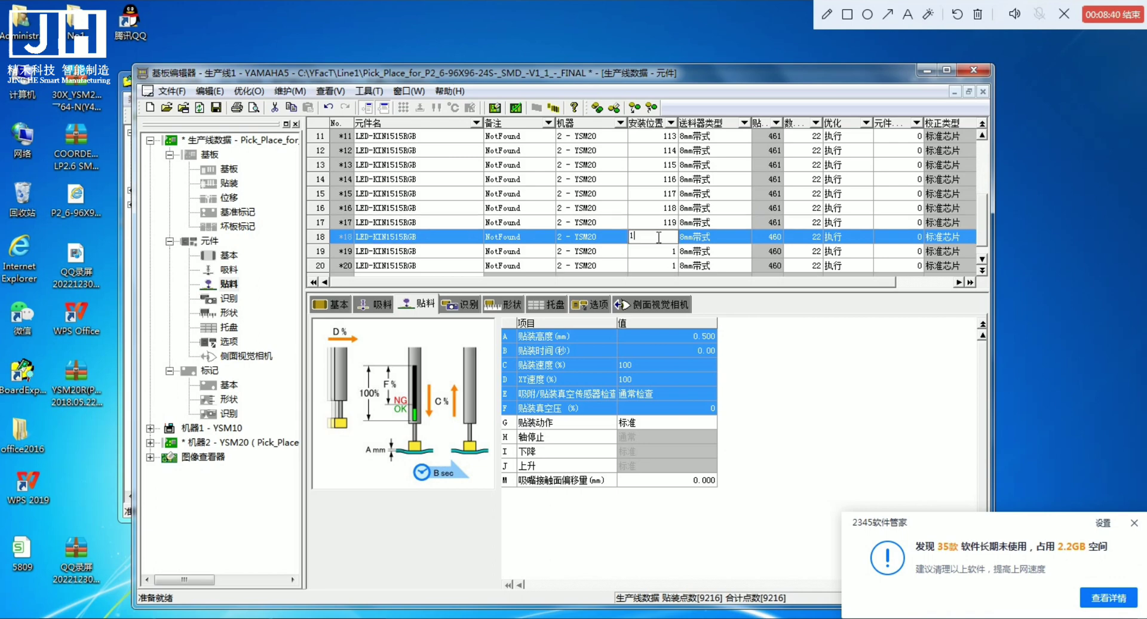
{"action": "key", "text": "Return"}
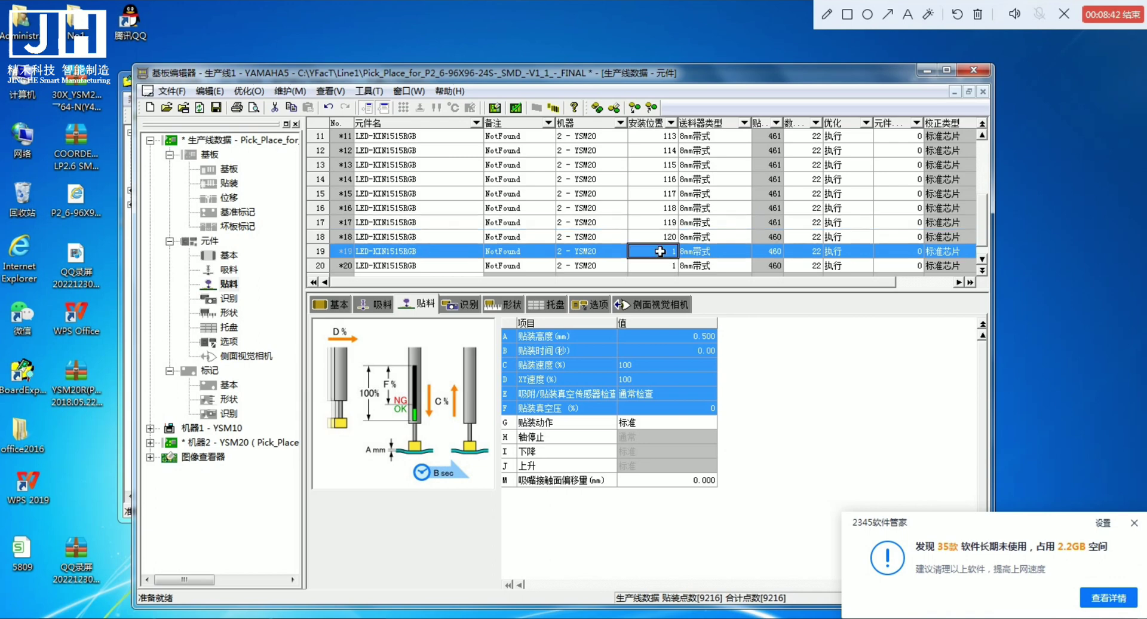
{"action": "type", "text": "121"}
{"action": "key", "text": "Return"}
{"action": "type", "text": "12"}
{"action": "scroll", "coordinate": [653, 241], "scroll_direction": "up", "scroll_amount": 3}
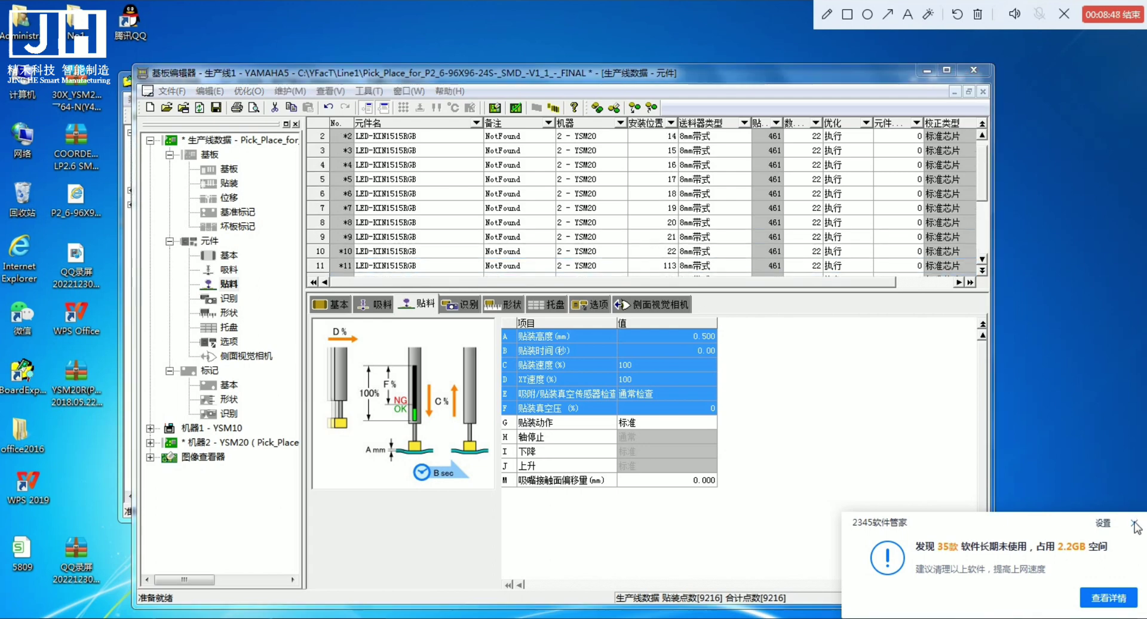
- Save the board program, then show the 基板 贴装 placement table
{"action": "left_click", "coordinate": [216, 107]}
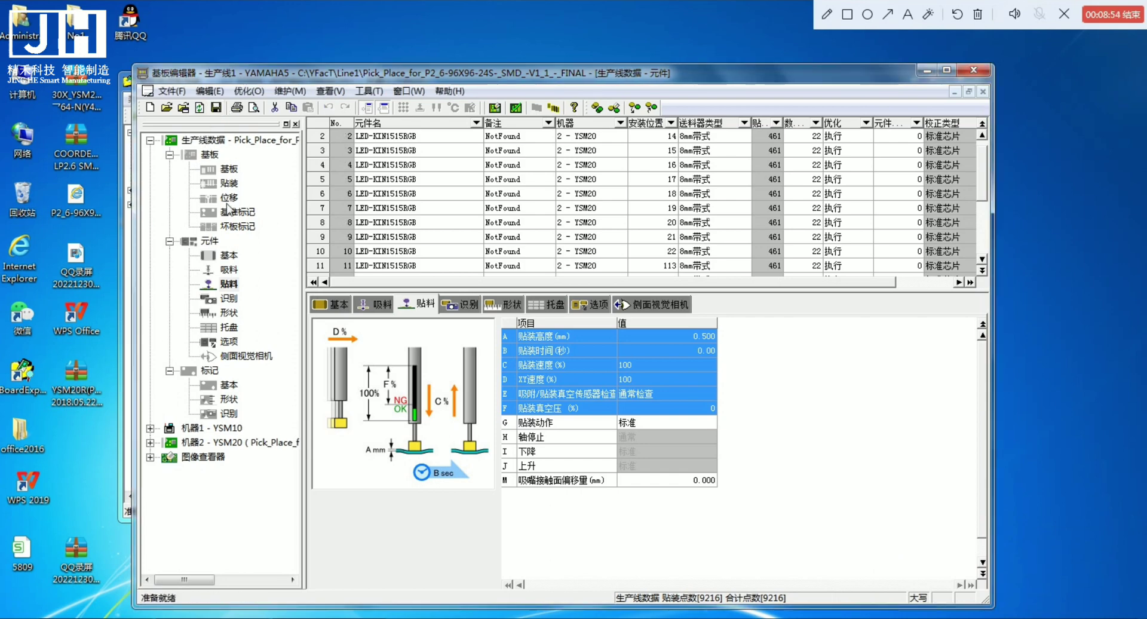
{"action": "left_click", "coordinate": [229, 255]}
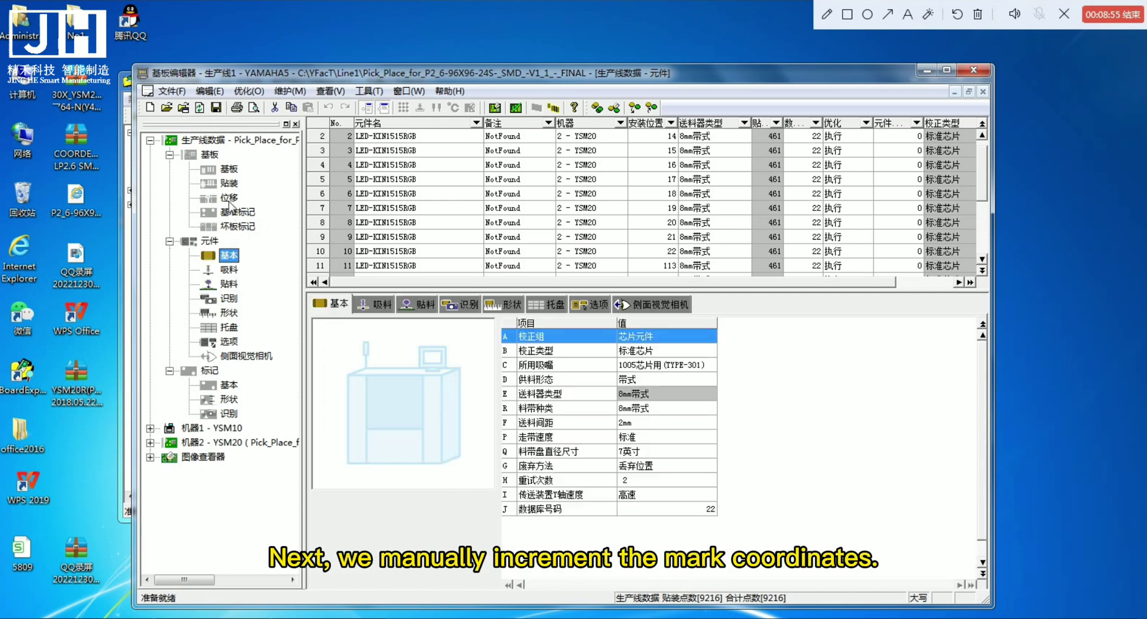
{"action": "left_click", "coordinate": [225, 170]}
{"action": "left_click", "coordinate": [377, 131]}
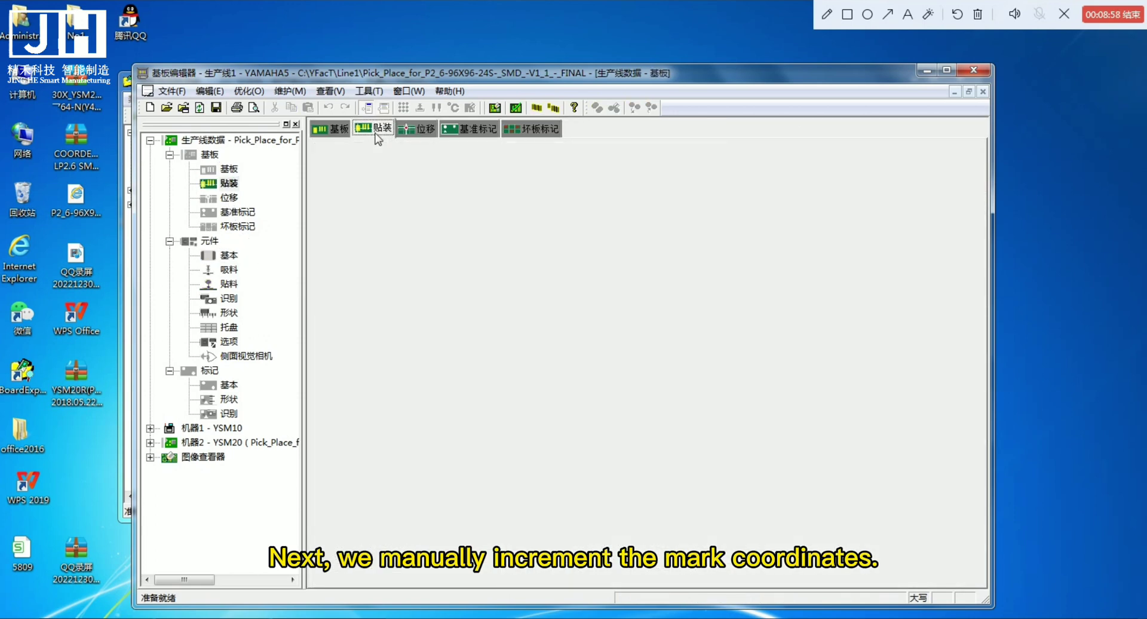
- Set the 基准标记 table's 基板 fiducial option to 使用
{"action": "left_click", "coordinate": [421, 129]}
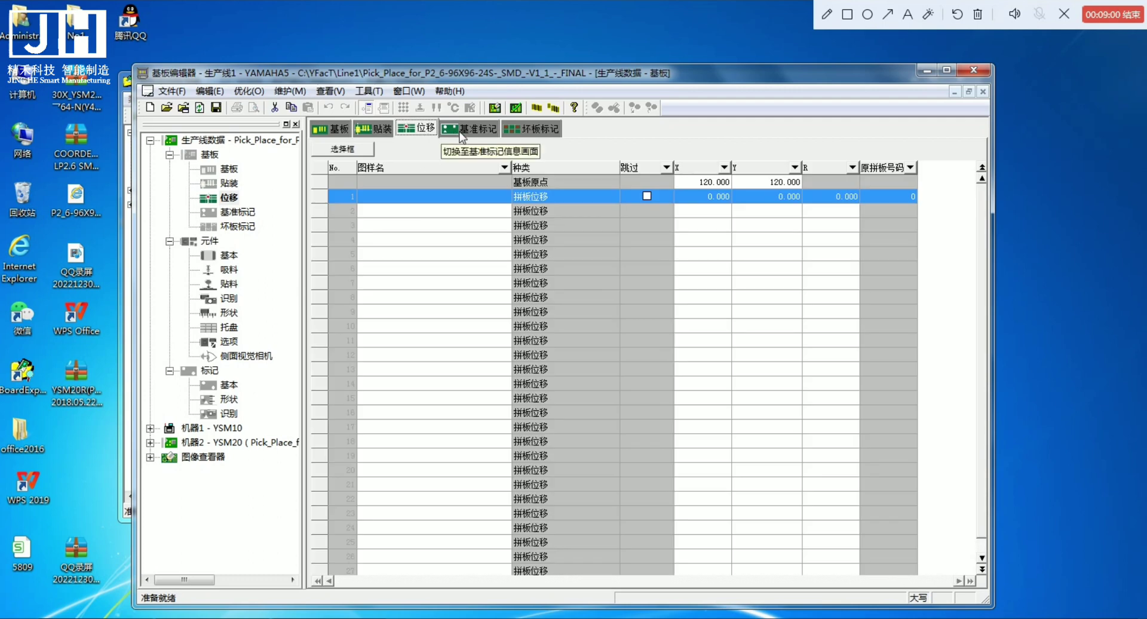
{"action": "left_click", "coordinate": [465, 129]}
{"action": "left_click", "coordinate": [405, 149]}
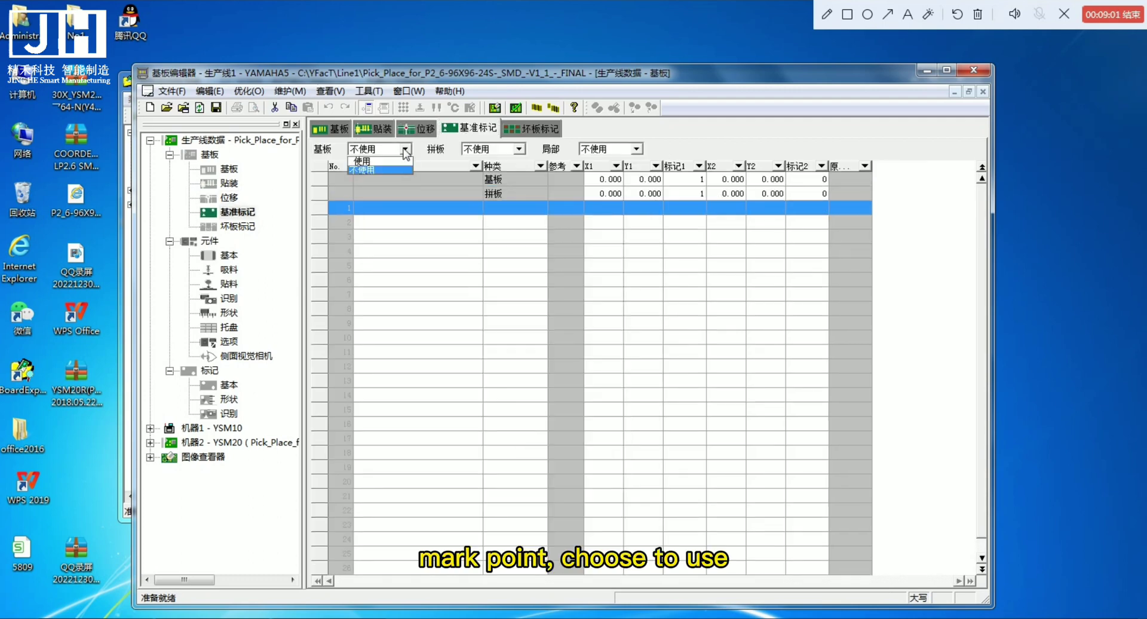
{"action": "left_click", "coordinate": [386, 169]}
{"action": "left_click", "coordinate": [609, 181]}
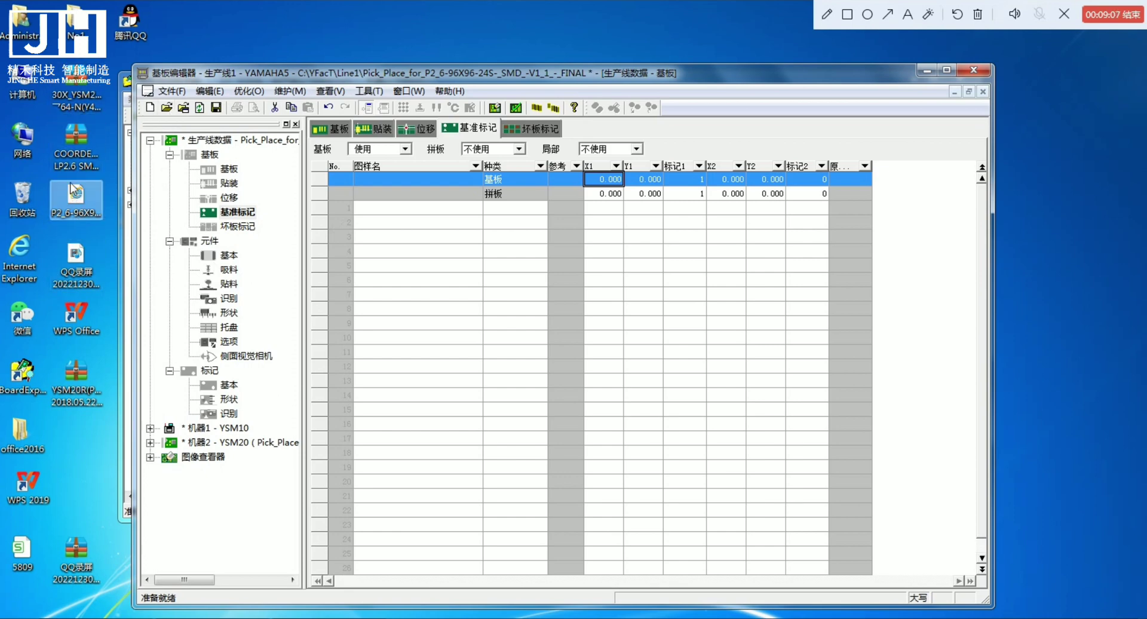
{"action": "left_click_drag", "start_coordinate": [283, 79], "coordinate": [488, 225]}
- Open the loose Pick Place coordinate spreadsheet, then close it
{"action": "left_click", "coordinate": [143, 203]}
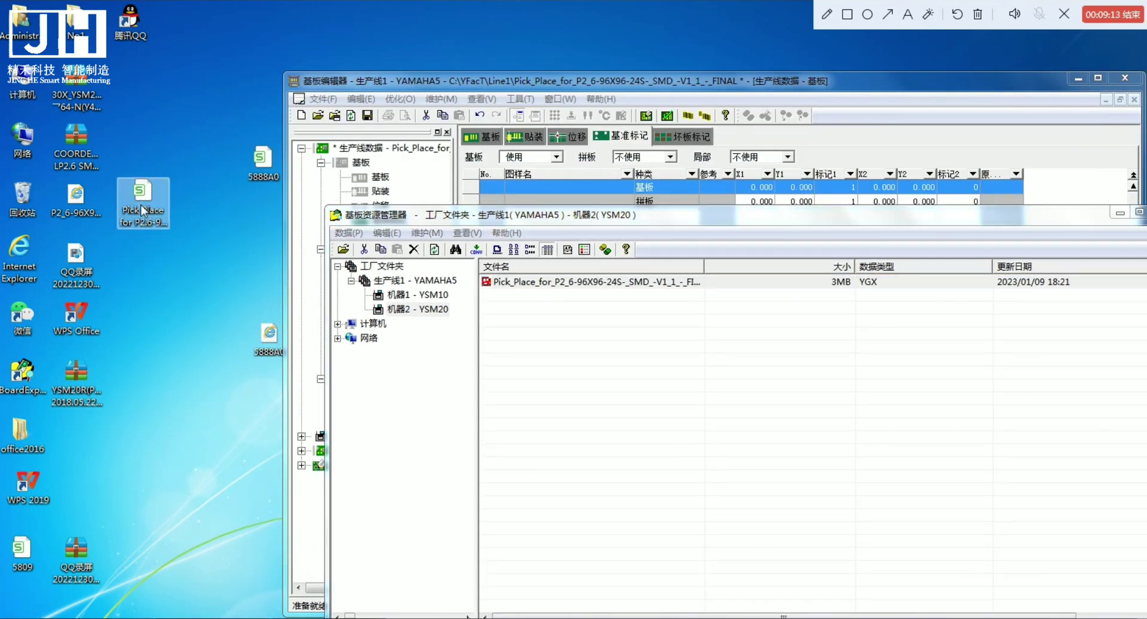
{"action": "double_click", "coordinate": [143, 209]}
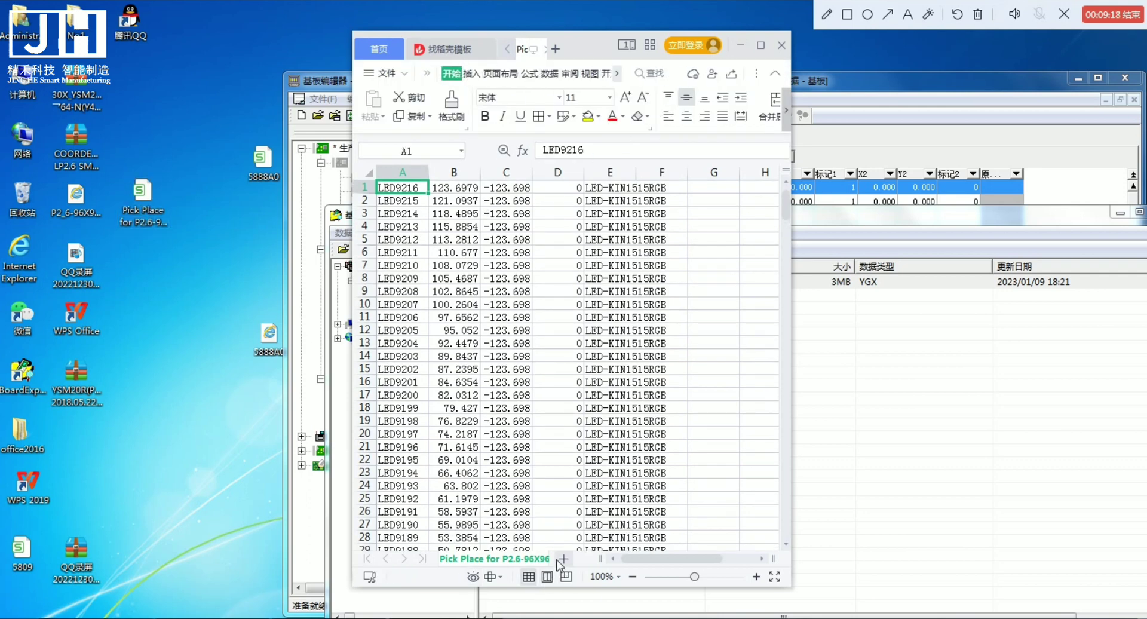
{"action": "left_click", "coordinate": [760, 45]}
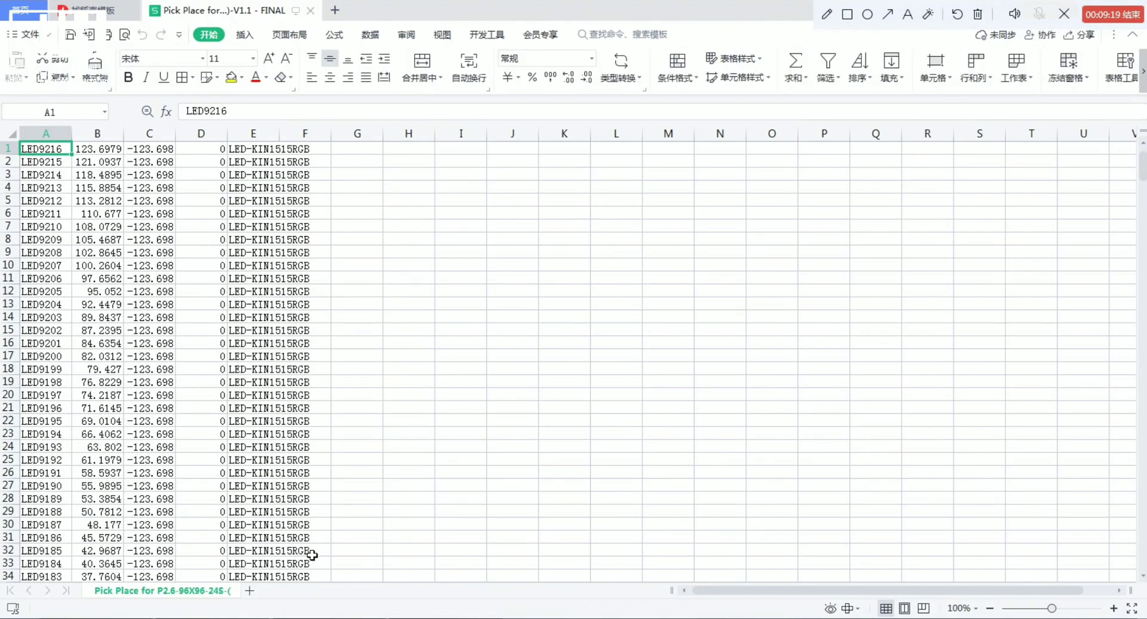
{"action": "double_click", "coordinate": [716, 17]}
{"action": "left_click", "coordinate": [624, 225]}
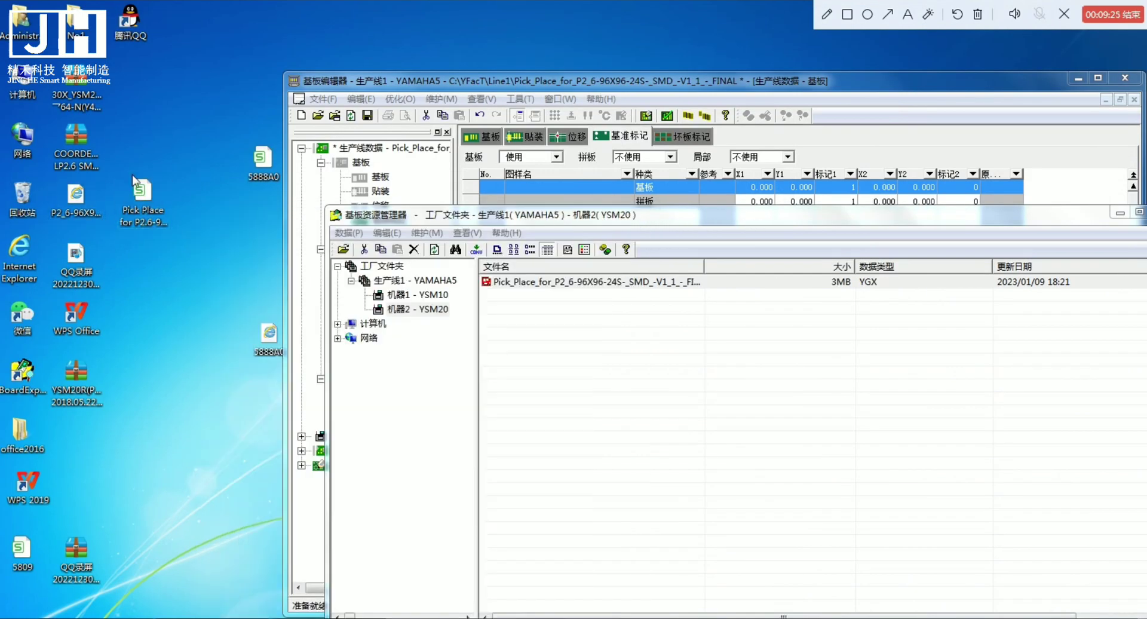
- Open the pick-and-place XLS from the COORDENADAS archive and copy Mark 7's coordinates E14:F14
{"action": "left_click", "coordinate": [77, 142]}
{"action": "double_click", "coordinate": [77, 143]}
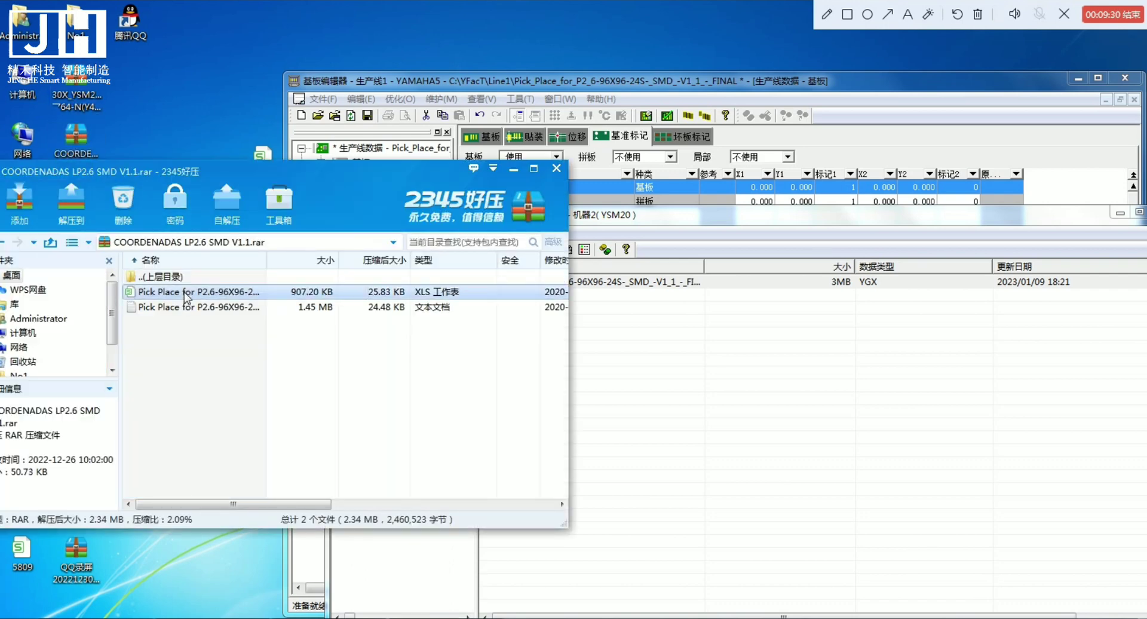
{"action": "double_click", "coordinate": [185, 293]}
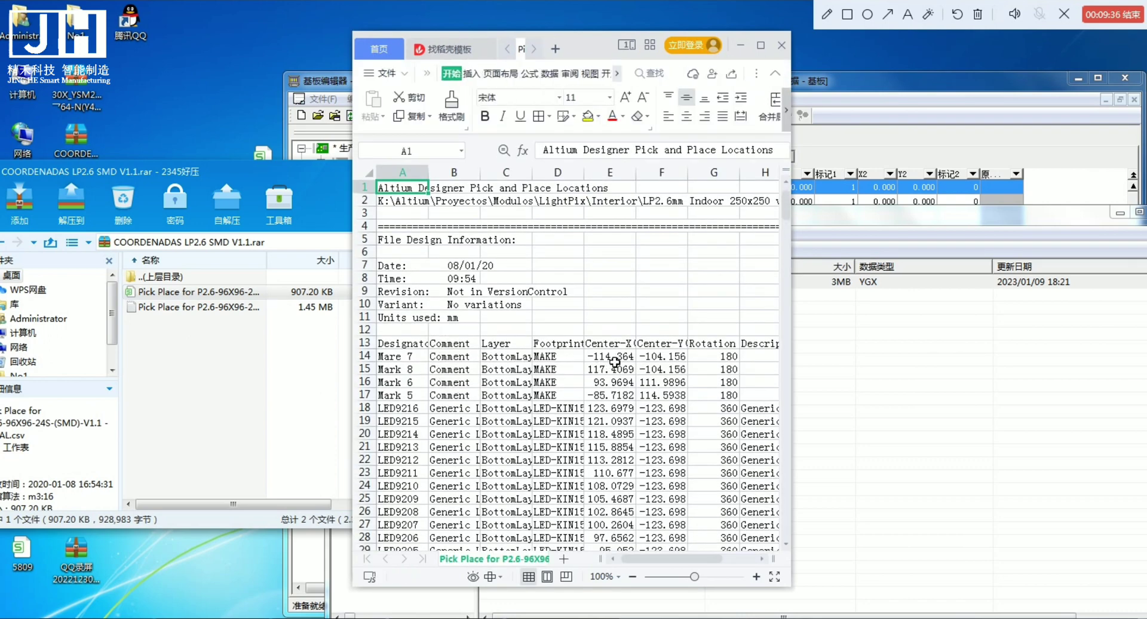
{"action": "left_click_drag", "start_coordinate": [615, 361], "coordinate": [655, 359]}
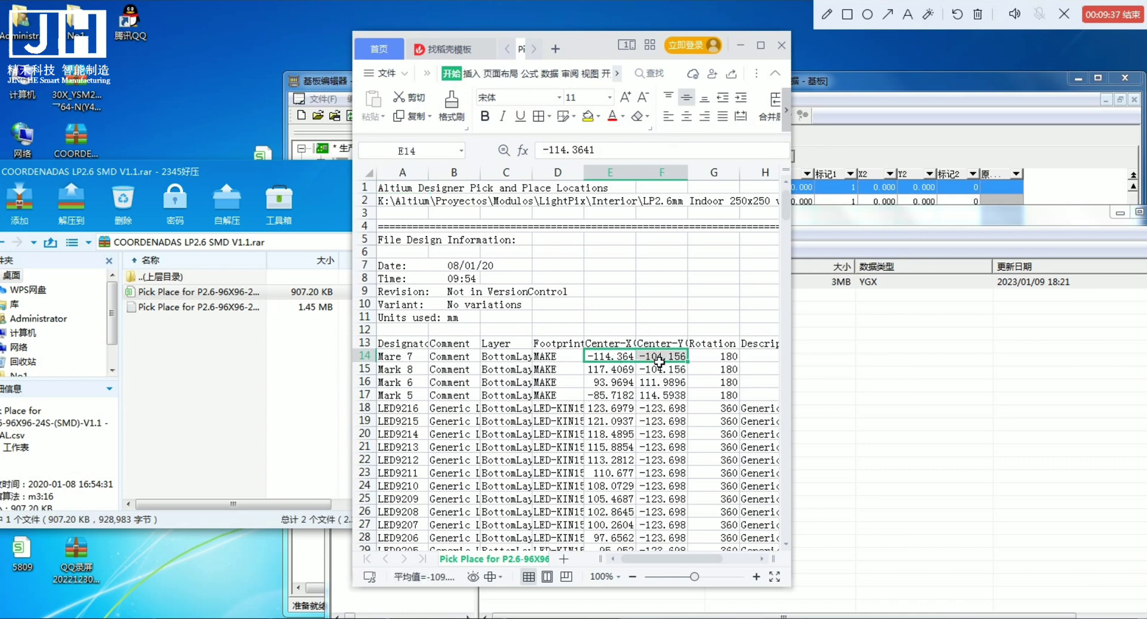
{"action": "right_click", "coordinate": [656, 360]}
{"action": "left_click", "coordinate": [696, 12]}
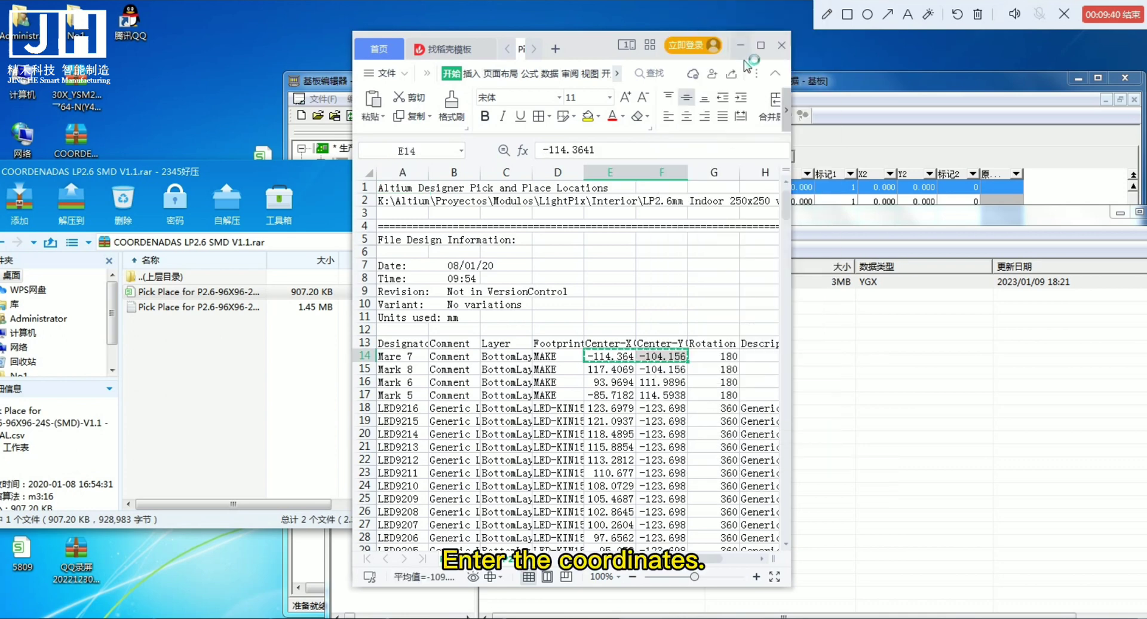
{"action": "left_click", "coordinate": [744, 51]}
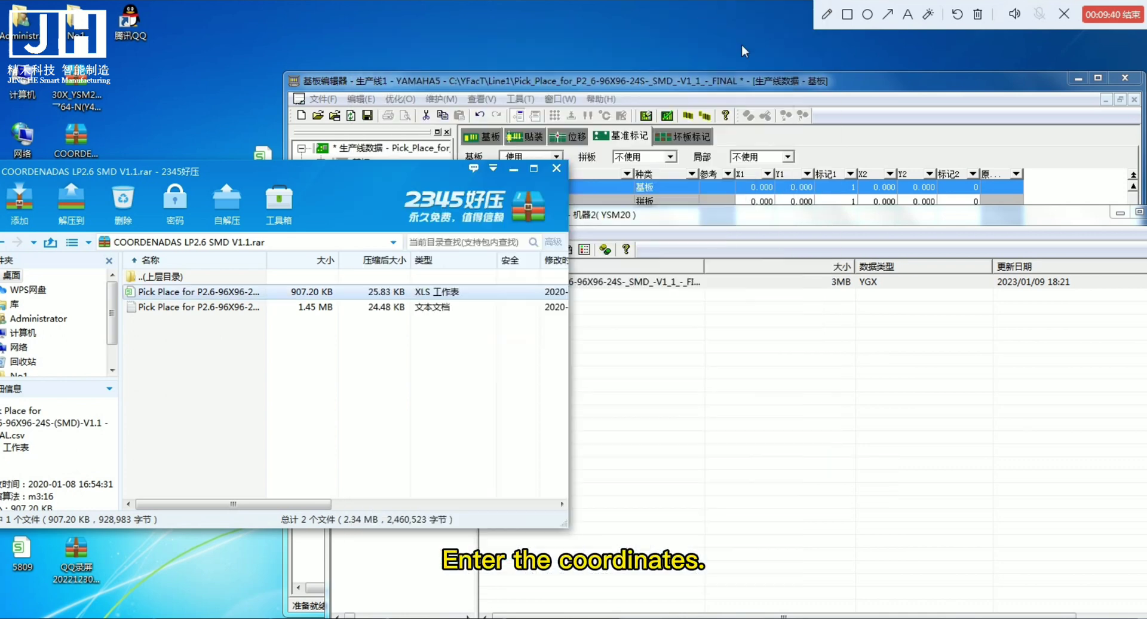
- Reselect the board fiducial X1 cell and place the spreadsheet beside the board editor
{"action": "right_click", "coordinate": [757, 189]}
{"action": "key", "text": "Escape"}
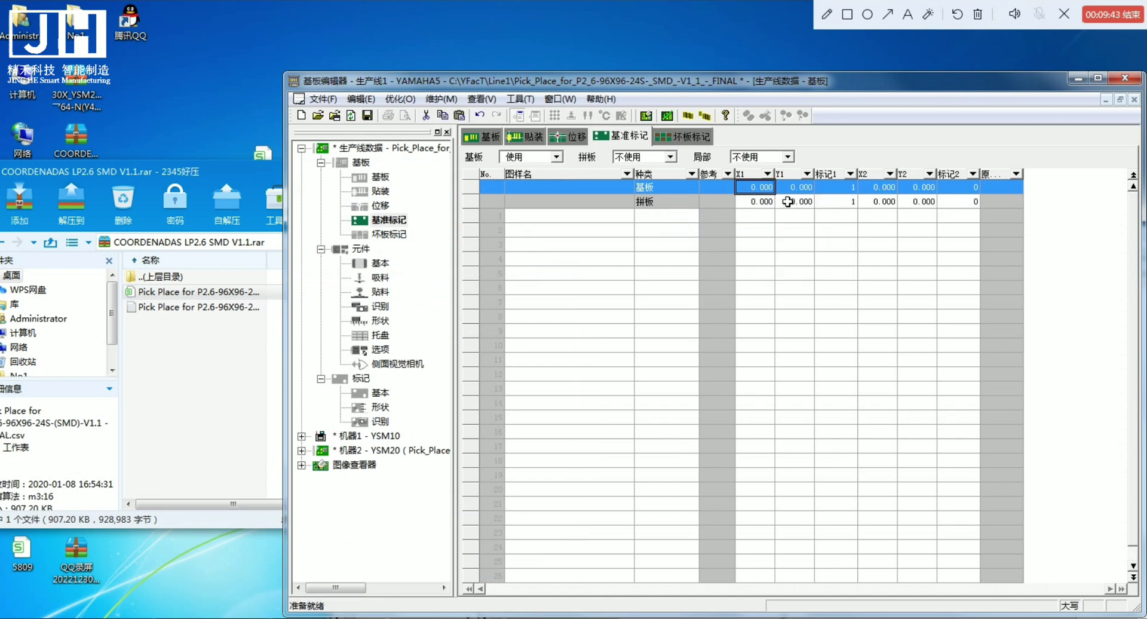
{"action": "right_click", "coordinate": [759, 194]}
{"action": "left_click", "coordinate": [738, 250]}
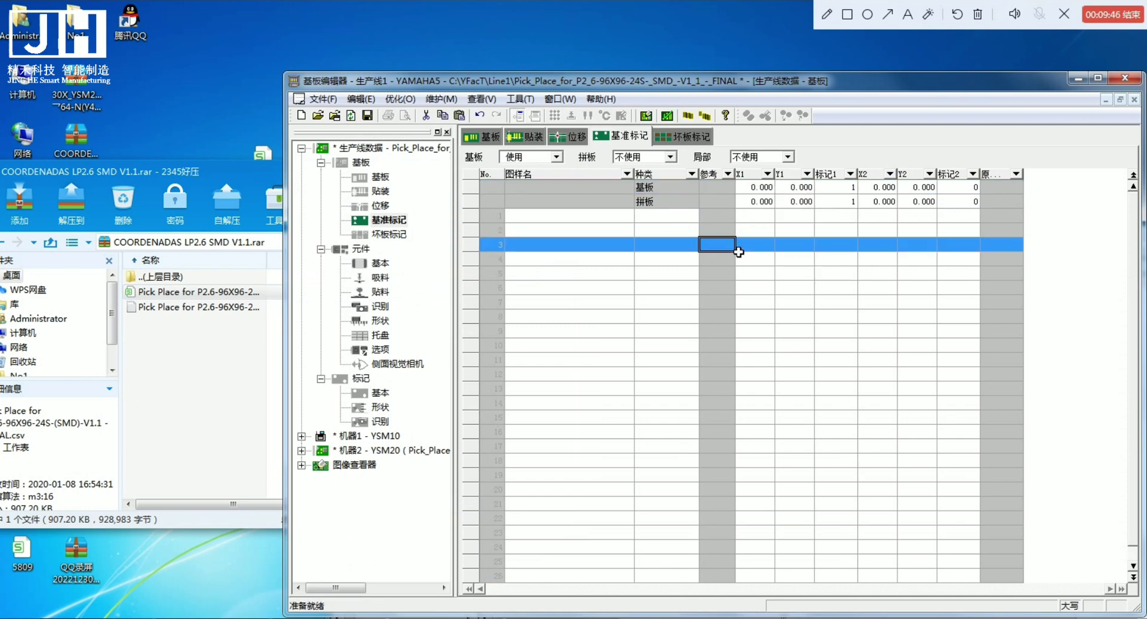
{"action": "left_click", "coordinate": [753, 190]}
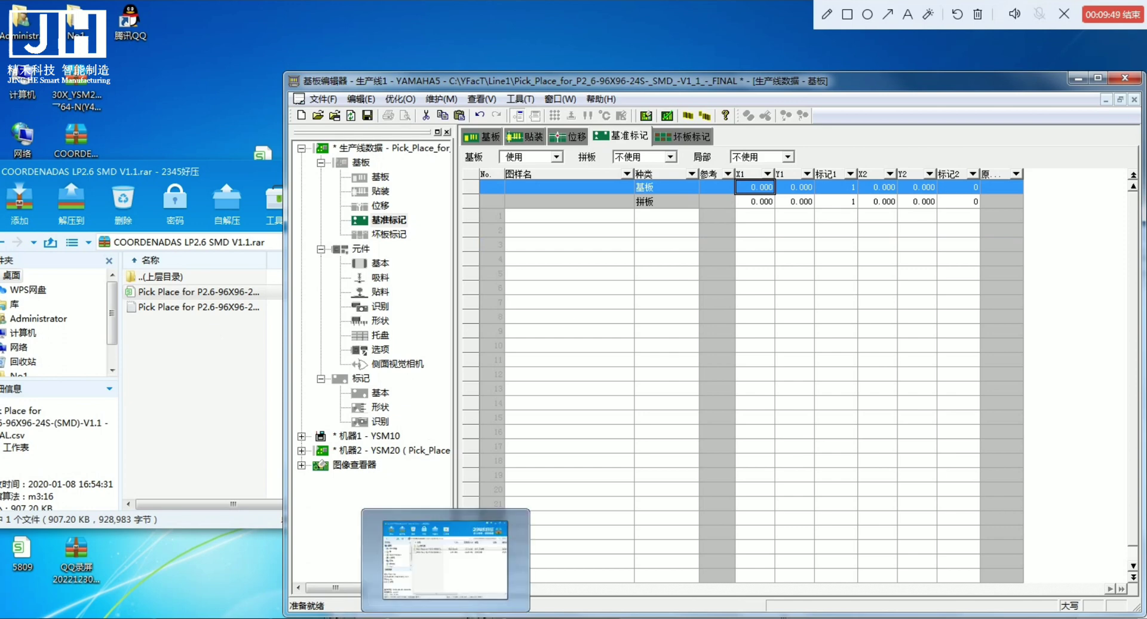
{"action": "left_click", "coordinate": [445, 618]}
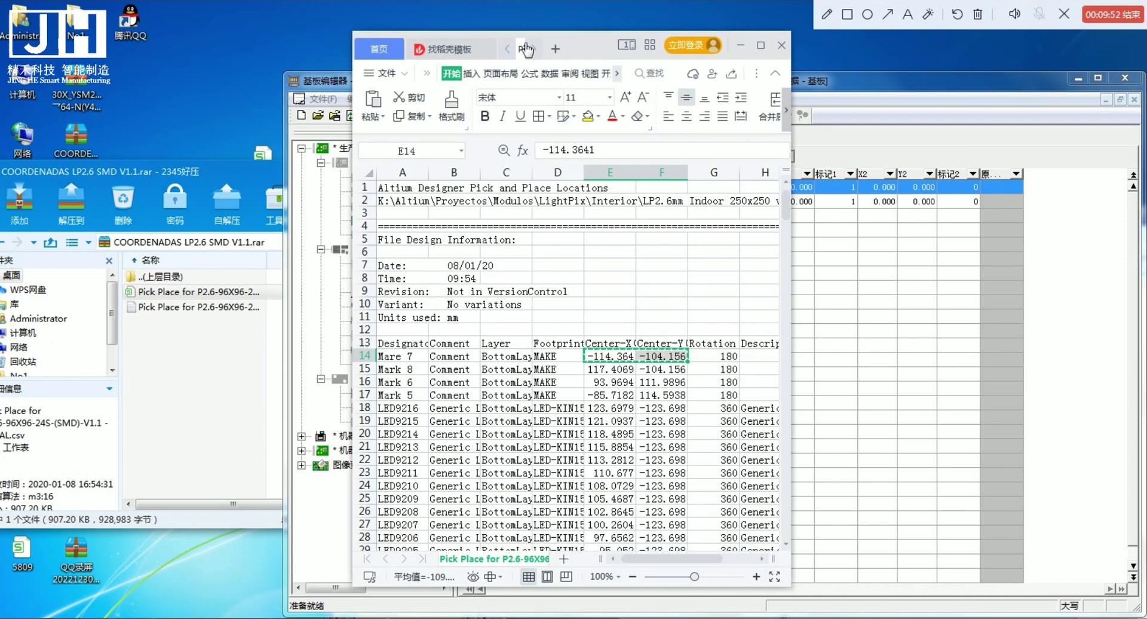
{"action": "left_click_drag", "start_coordinate": [566, 43], "coordinate": [87, 79]}
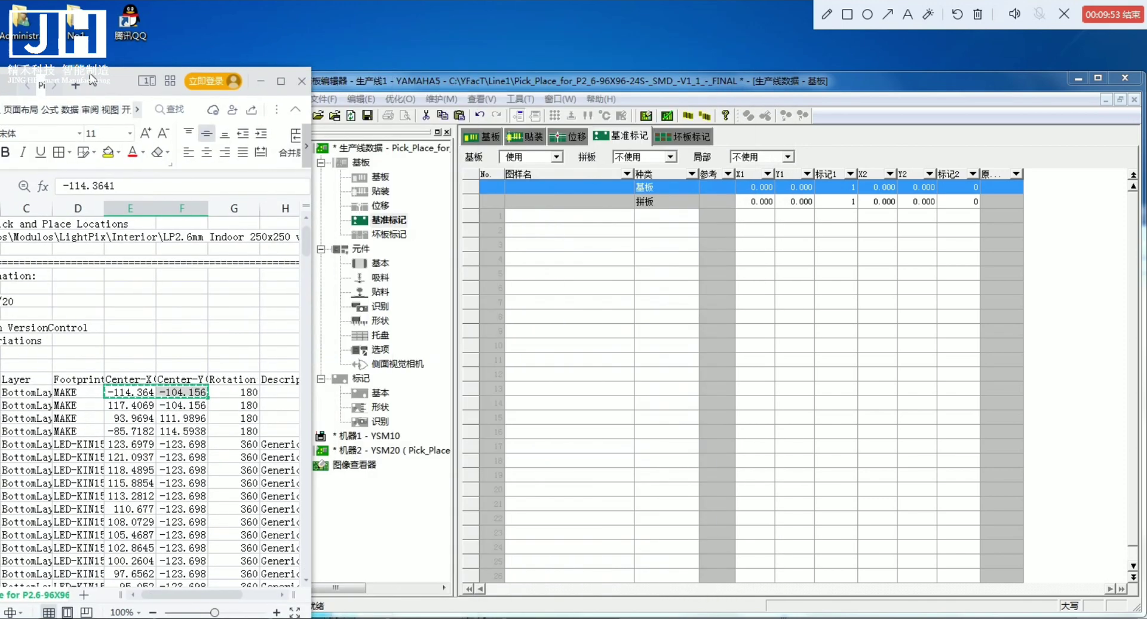
- Enter board fiducial X1 -114.364 and Y1 -104.156
{"action": "left_click", "coordinate": [762, 190]}
{"action": "type", "text": "-"}
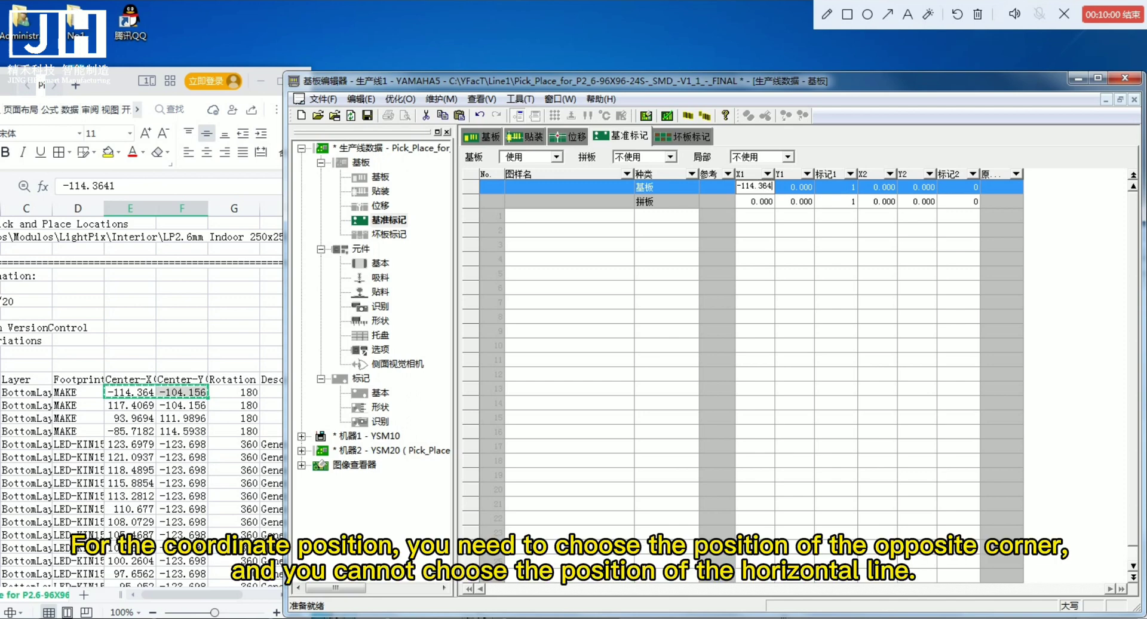
{"action": "type", "text": "114.364"}
{"action": "left_click", "coordinate": [800, 192]}
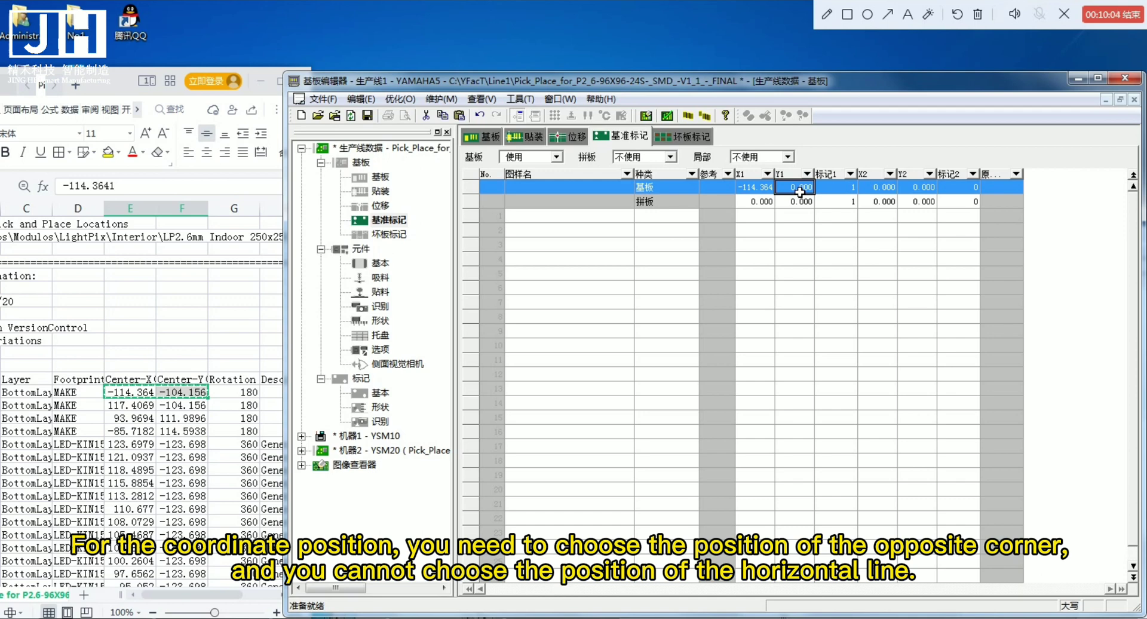
{"action": "type", "text": "-104.156"}
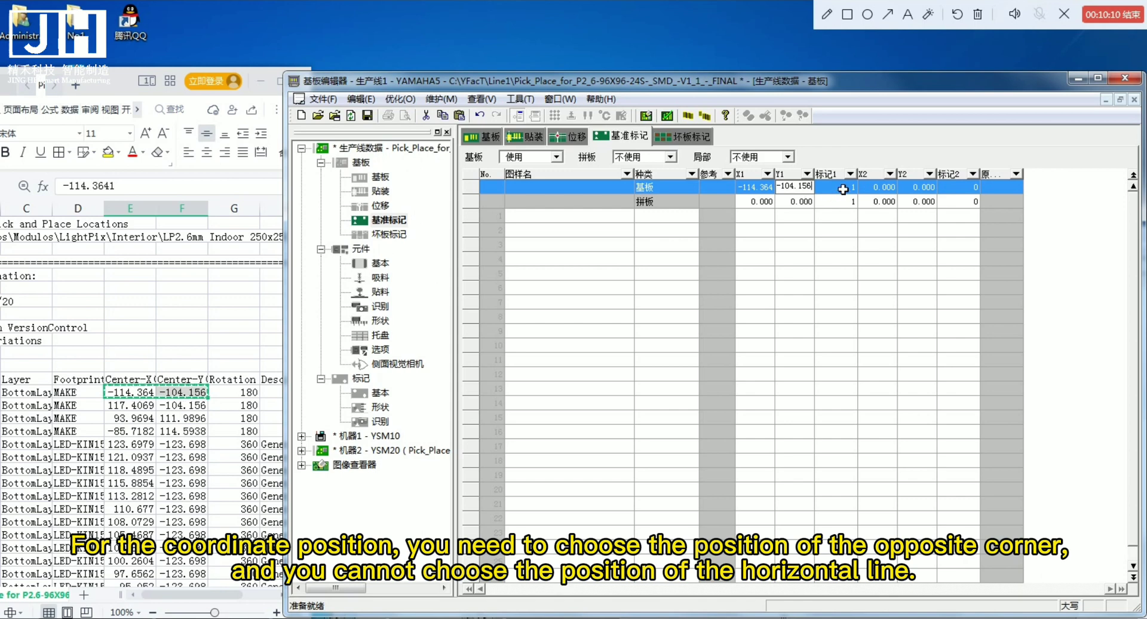
{"action": "left_click", "coordinate": [880, 186]}
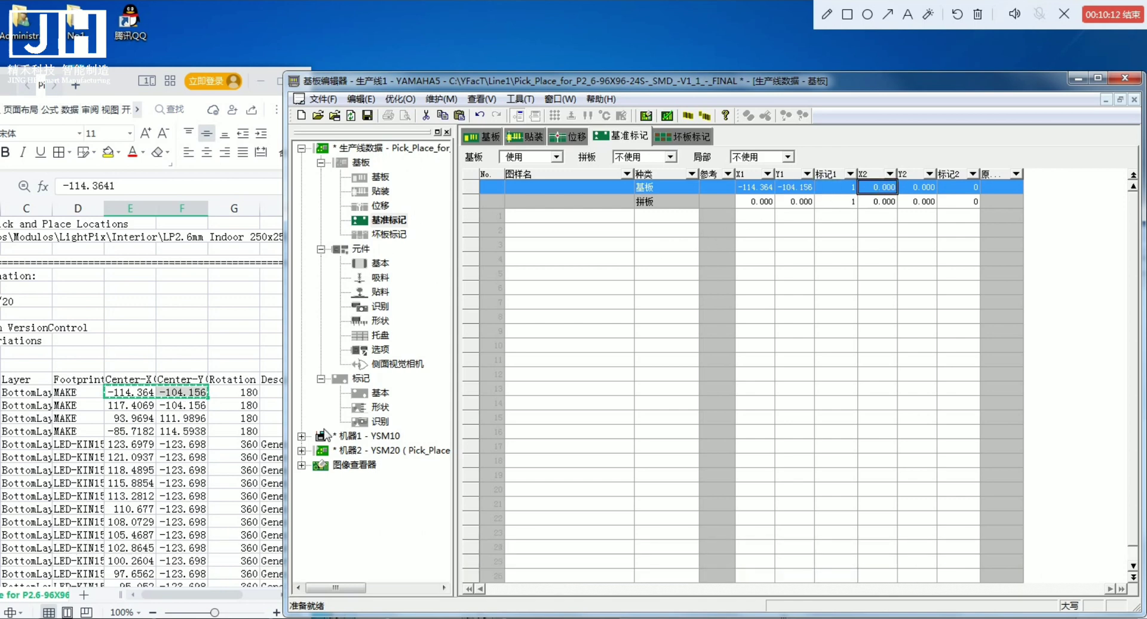
- Look up the second mark, then enter X2 93.969 and Y2 111.9896
{"action": "left_click", "coordinate": [139, 408]}
{"action": "left_click", "coordinate": [137, 418]}
{"action": "left_click", "coordinate": [882, 193]}
{"action": "type", "text": "93.96"}
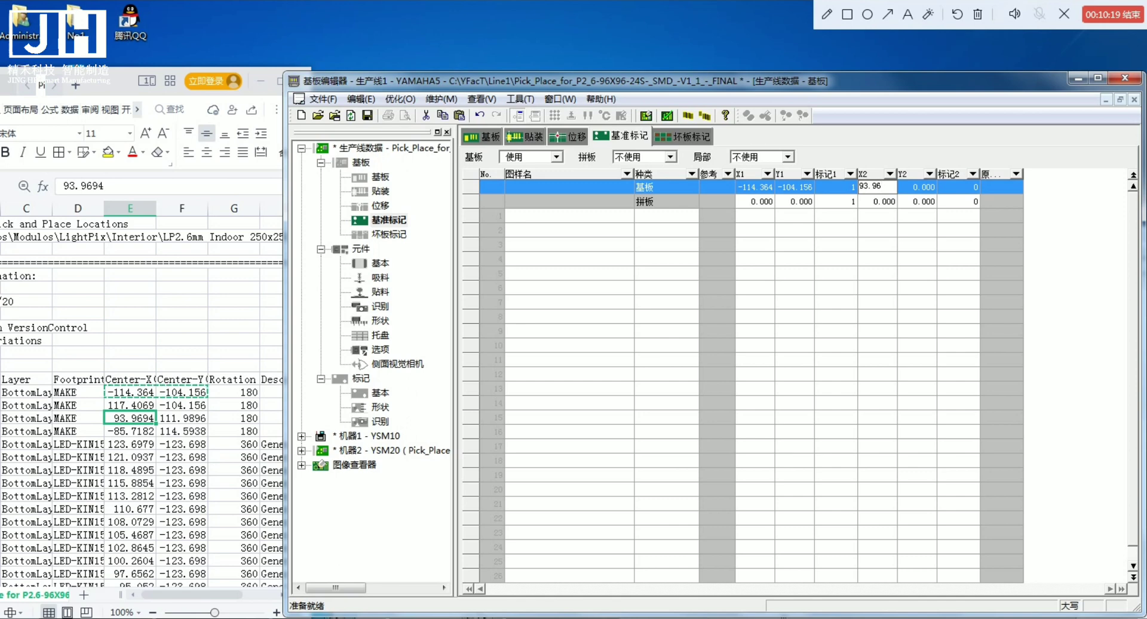
{"action": "left_click", "coordinate": [927, 191]}
{"action": "type", "text": "1"}
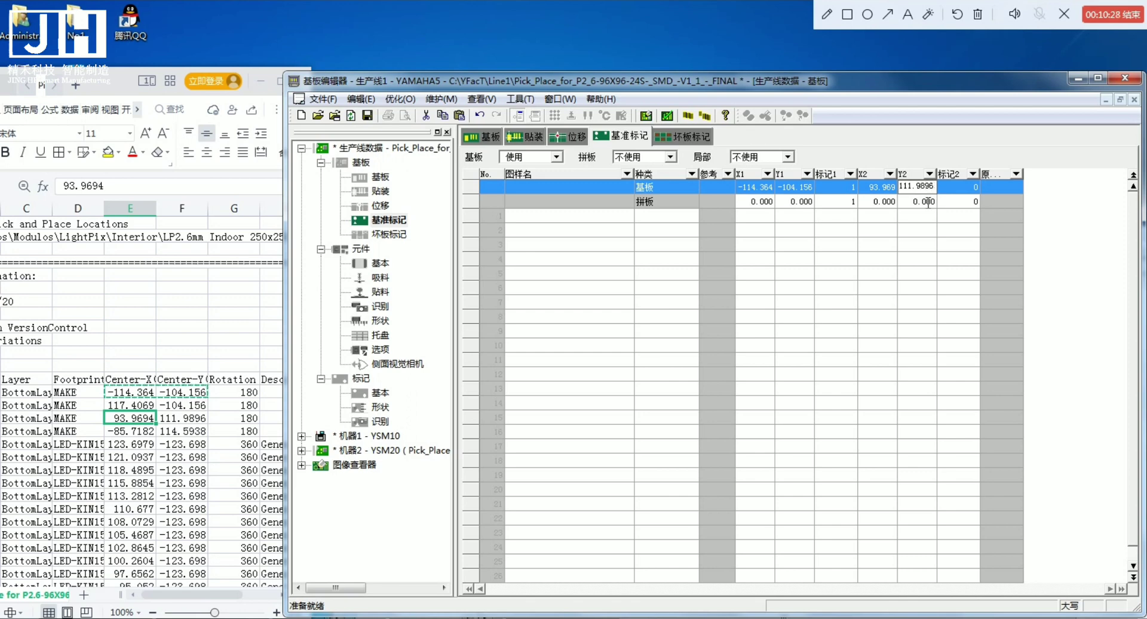
{"action": "type", "text": "11.9896"}
{"action": "left_click", "coordinate": [717, 330]}
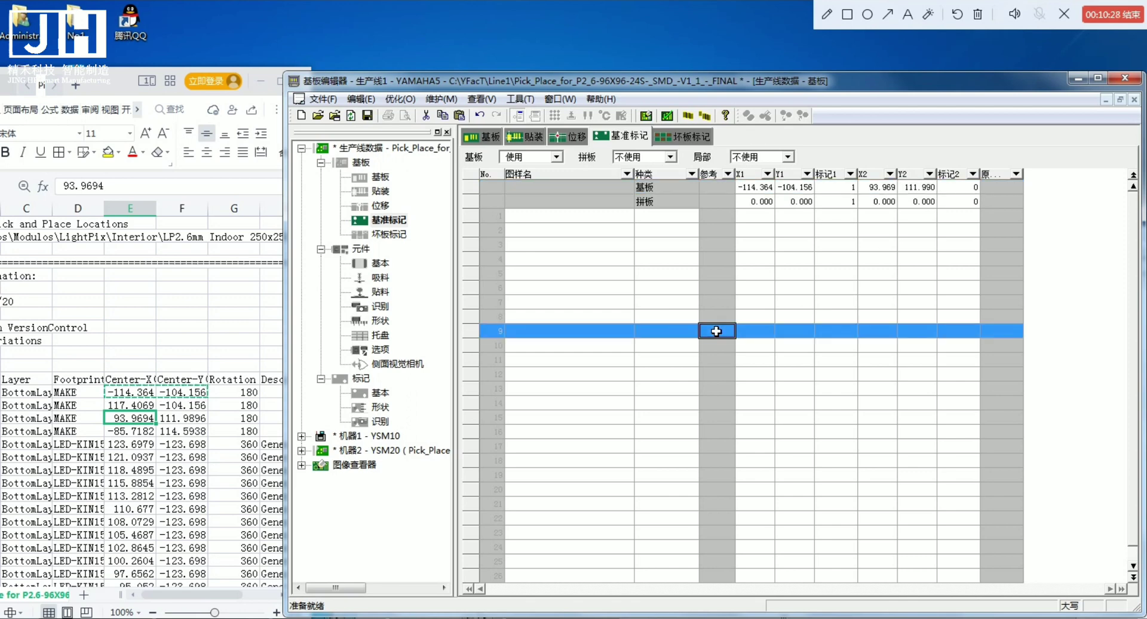
{"action": "double_click", "coordinate": [222, 78]}
- Create a new board mark named MARK1 under 标记 > 基本
{"action": "left_click", "coordinate": [209, 92]}
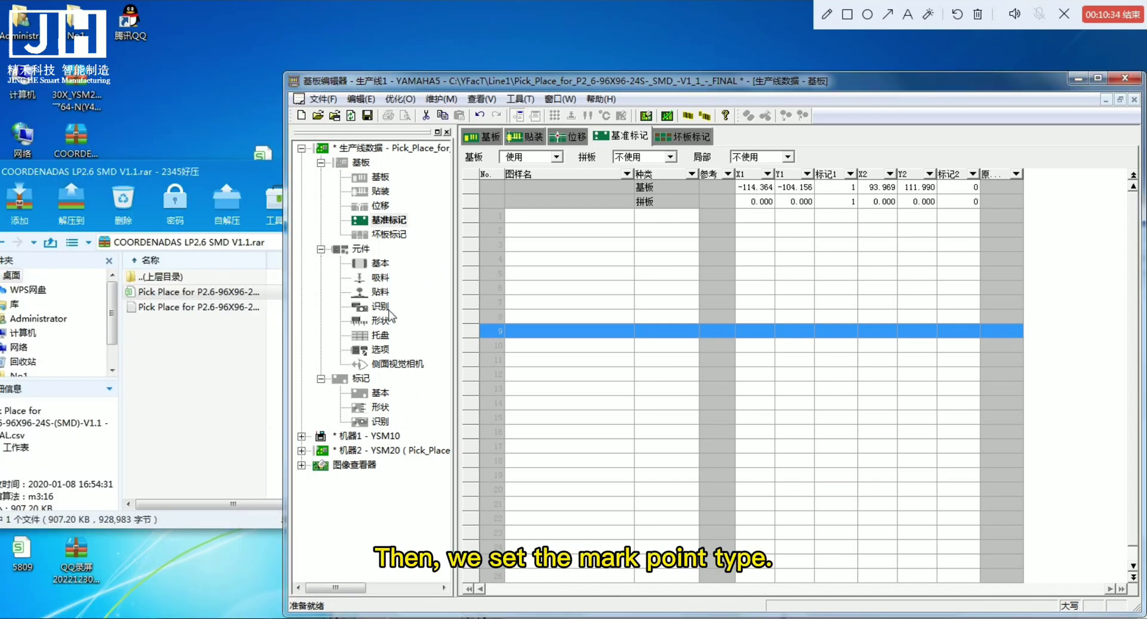
{"action": "left_click", "coordinate": [383, 394]}
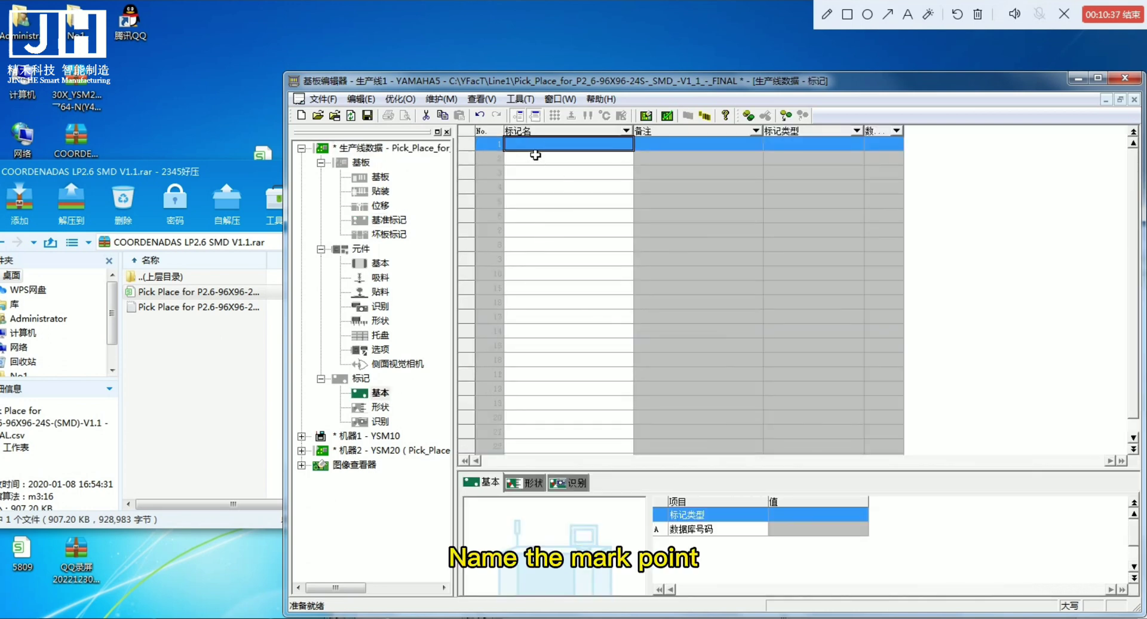
{"action": "type", "text": "MARK1"}
{"action": "key", "text": "Return"}
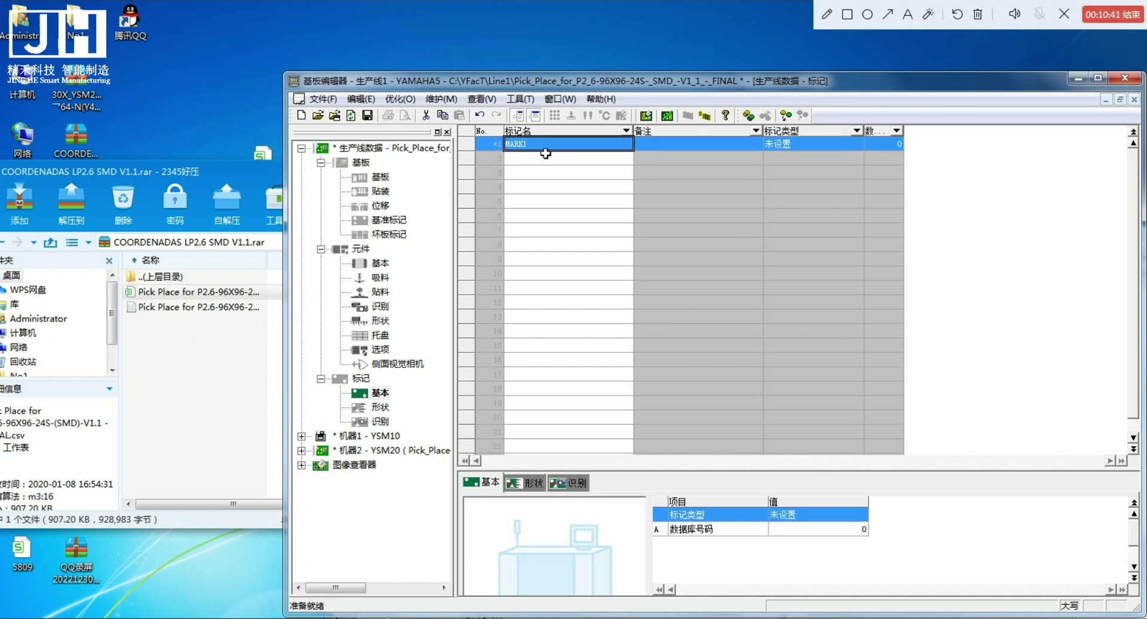
- Assign MARK1 the 1.0mm_CIRCLE fiducial from the mark database
{"action": "left_click", "coordinate": [746, 116]}
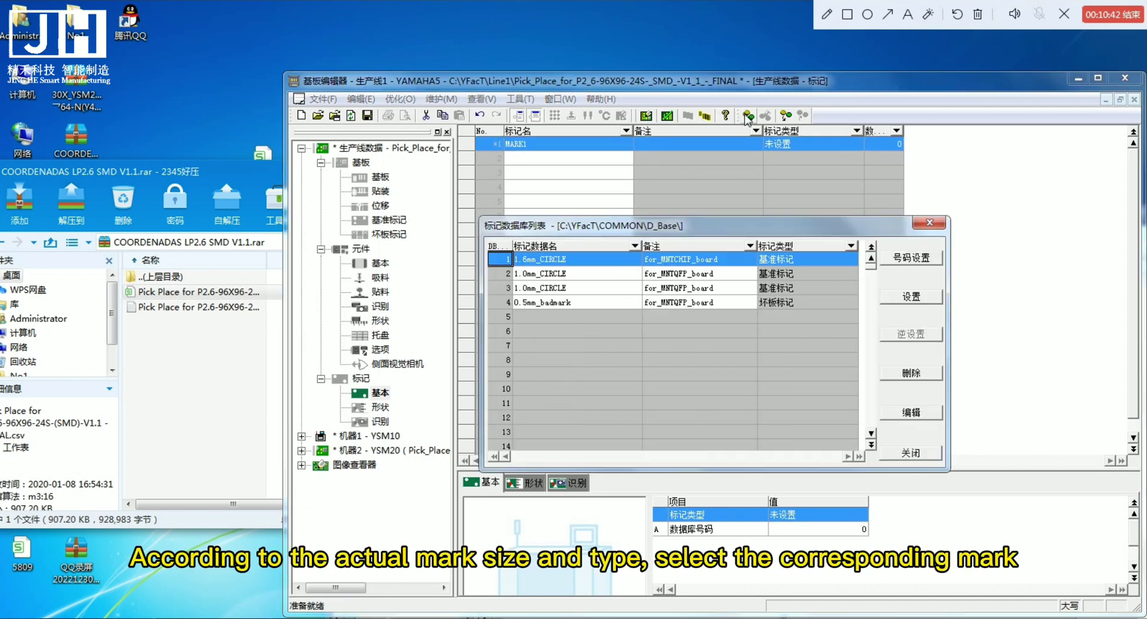
{"action": "left_click", "coordinate": [563, 289]}
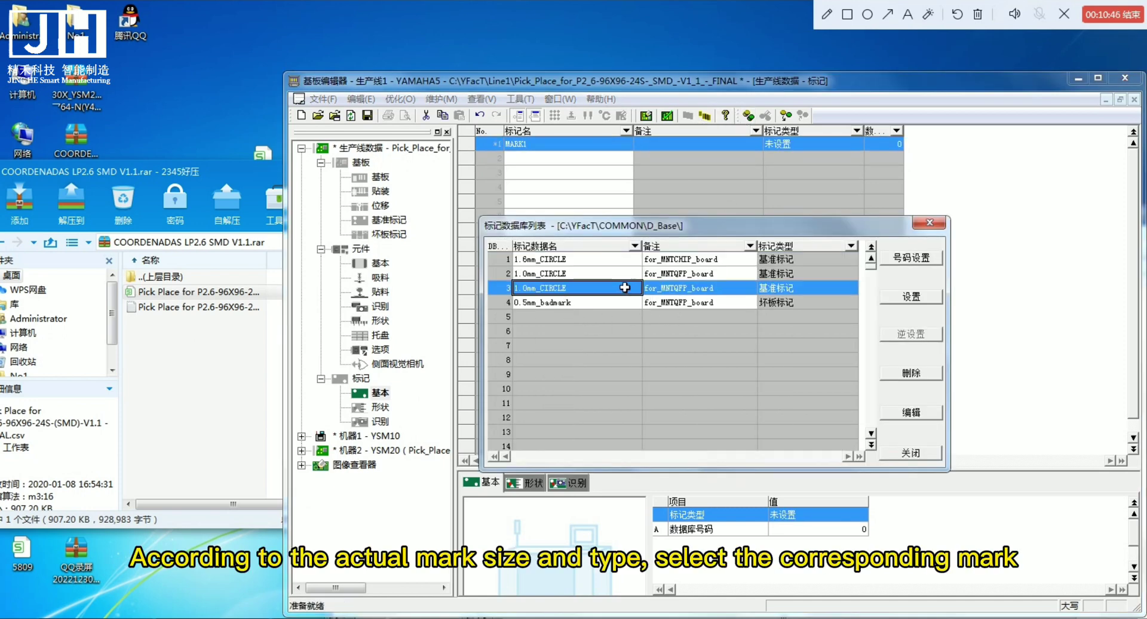
{"action": "left_click", "coordinate": [910, 297]}
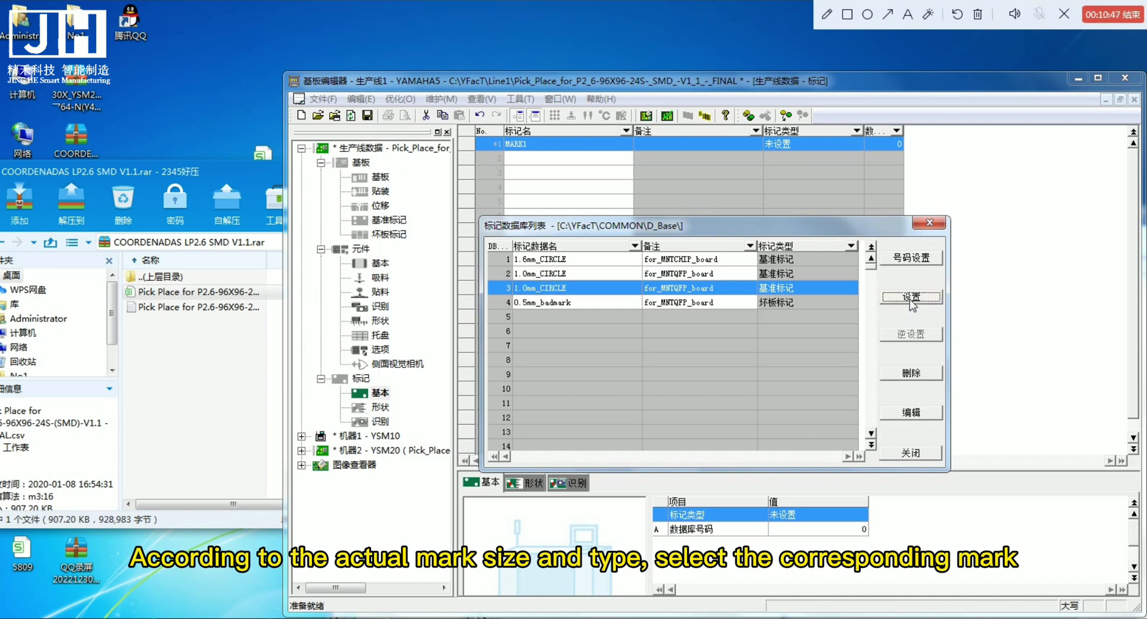
{"action": "left_click", "coordinate": [742, 425]}
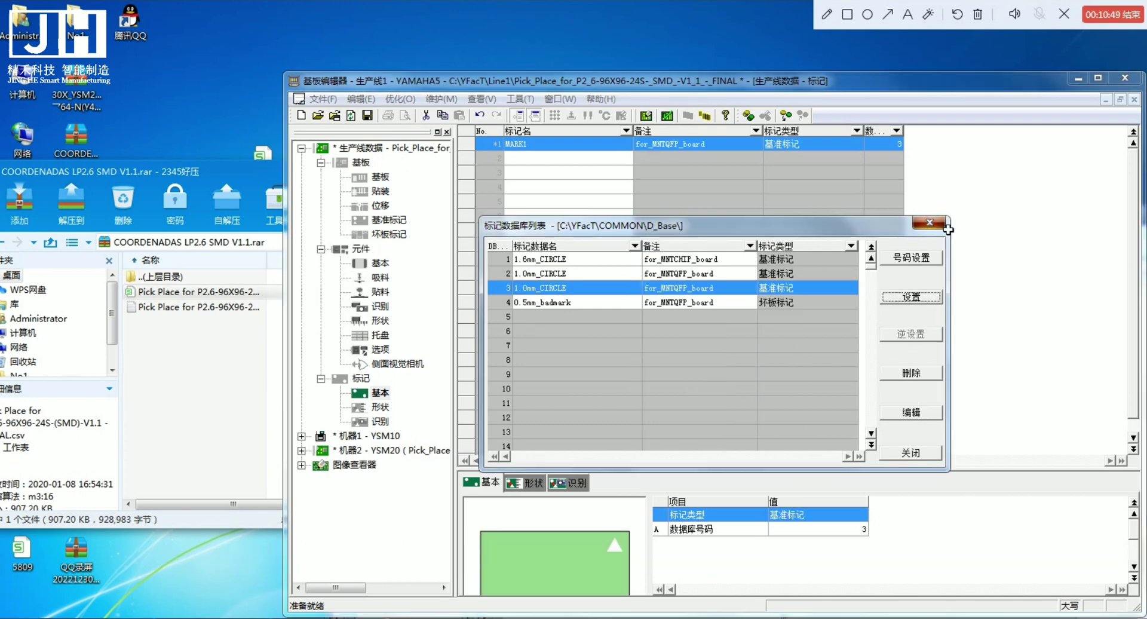
{"action": "left_click", "coordinate": [930, 222]}
{"action": "left_click", "coordinate": [526, 302]}
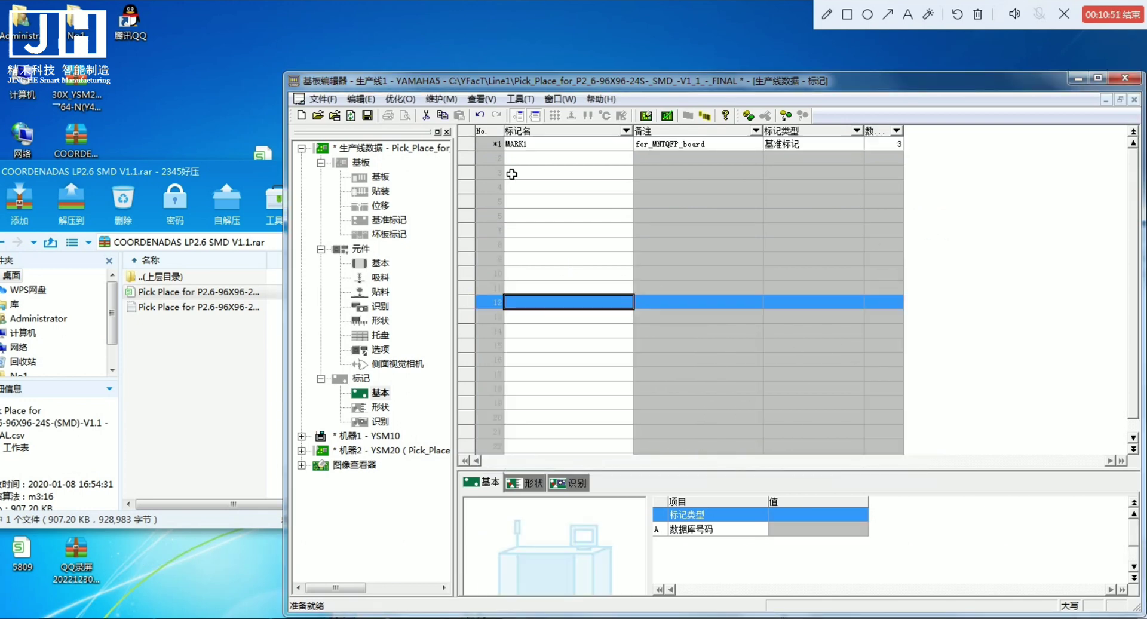
{"action": "left_click", "coordinate": [367, 466]}
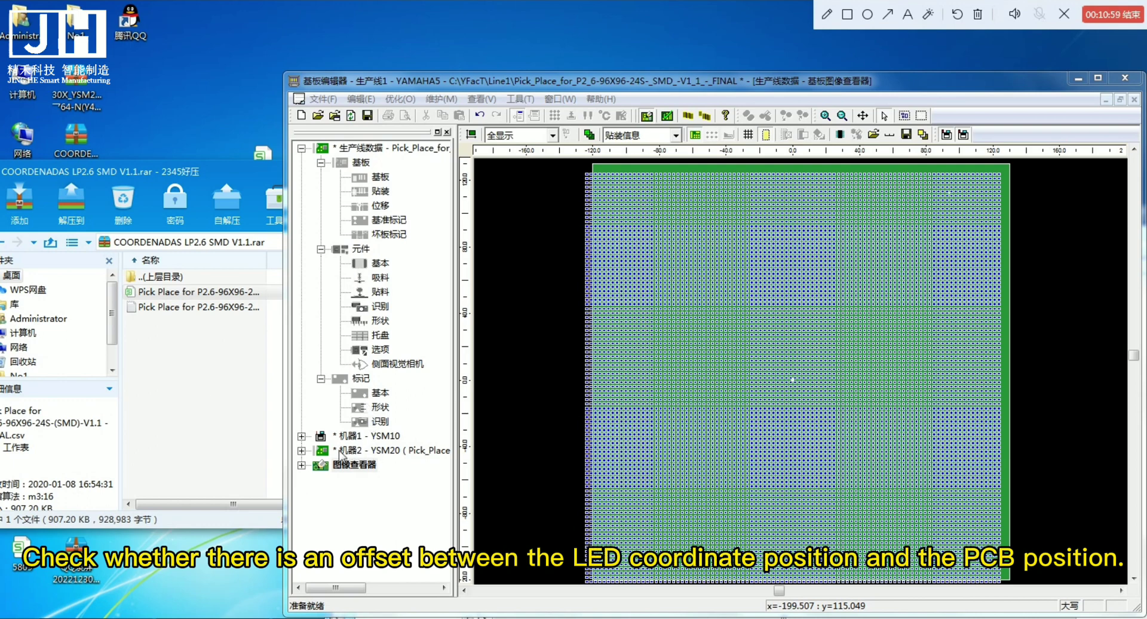
- Set the YSM20 board origin to X 124, Y 123 and preview the board image
{"action": "left_click", "coordinate": [301, 450]}
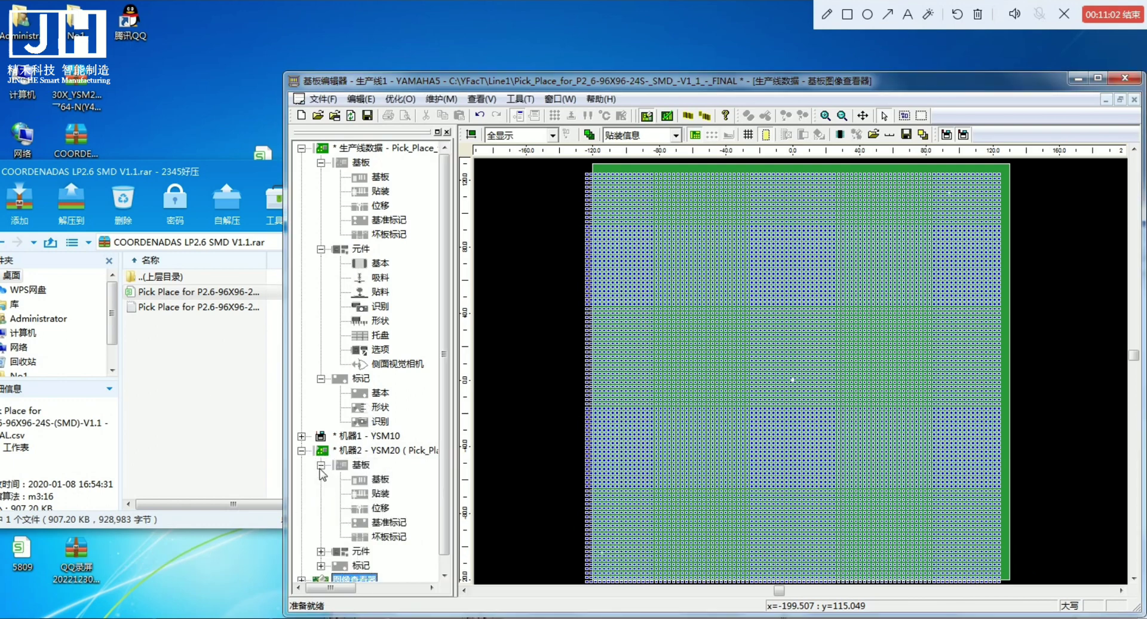
{"action": "double_click", "coordinate": [380, 506]}
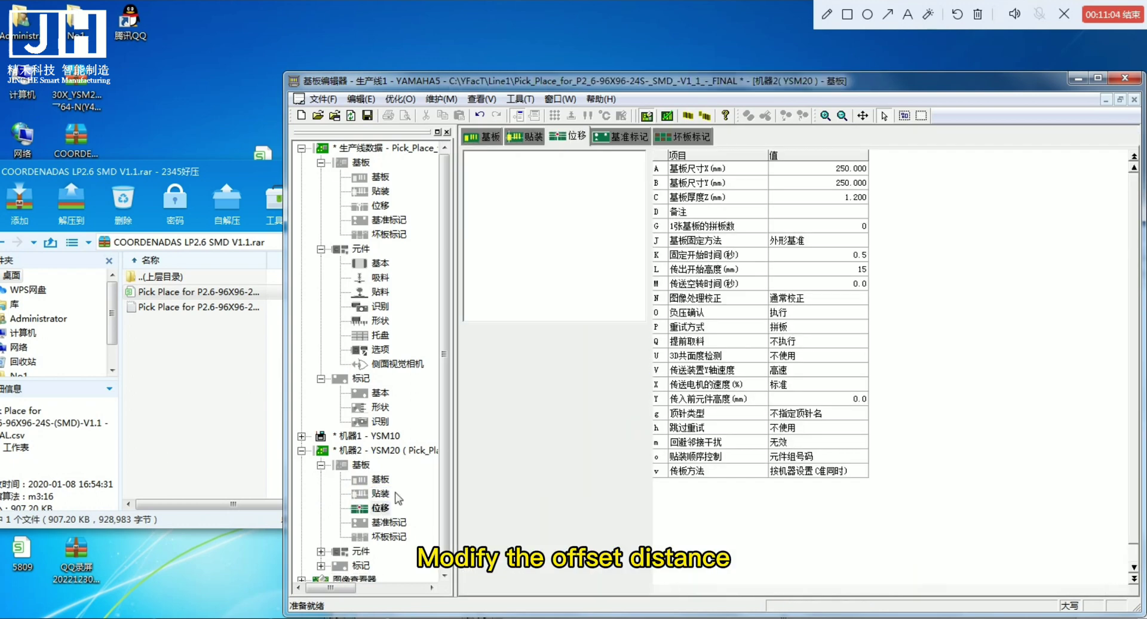
{"action": "left_click", "coordinate": [862, 192]}
{"action": "type", "text": "124.000"}
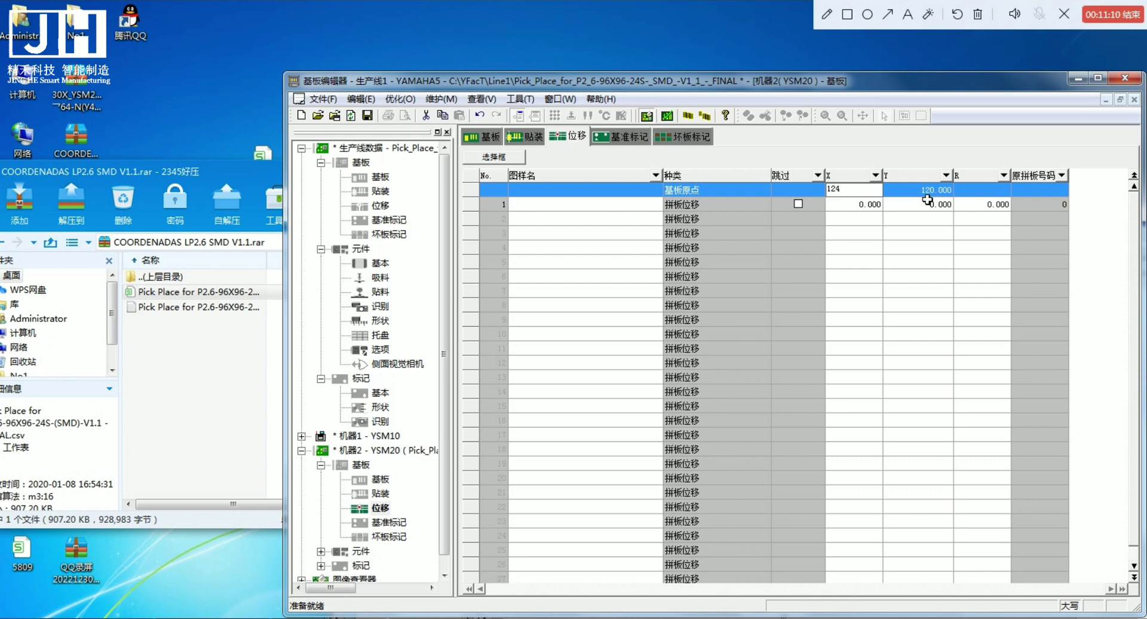
{"action": "left_click", "coordinate": [929, 195]}
{"action": "type", "text": "123"}
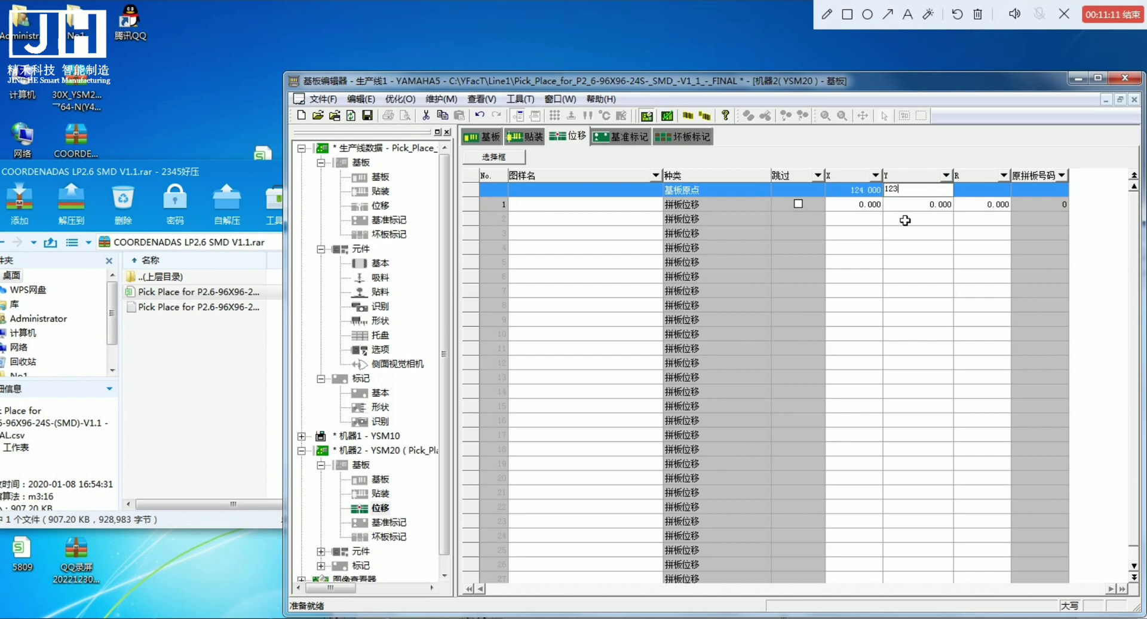
{"action": "left_click", "coordinate": [899, 234]}
{"action": "left_click", "coordinate": [373, 578]}
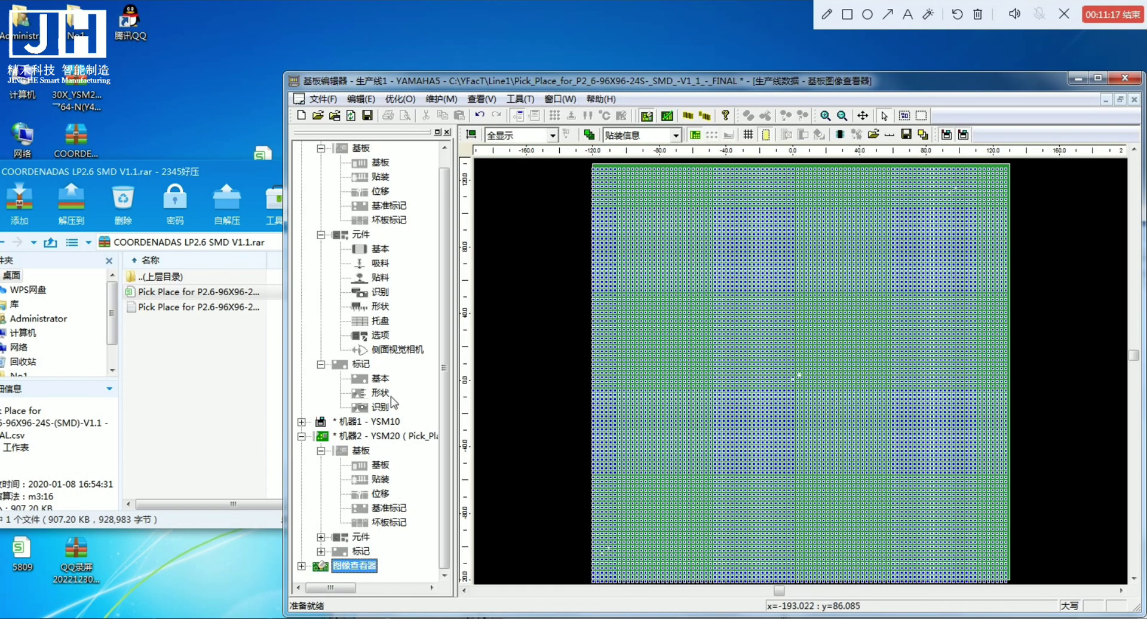
- Adjust the origin X and change origin Y to 124, rechecking the board image
{"action": "left_click", "coordinate": [380, 494]}
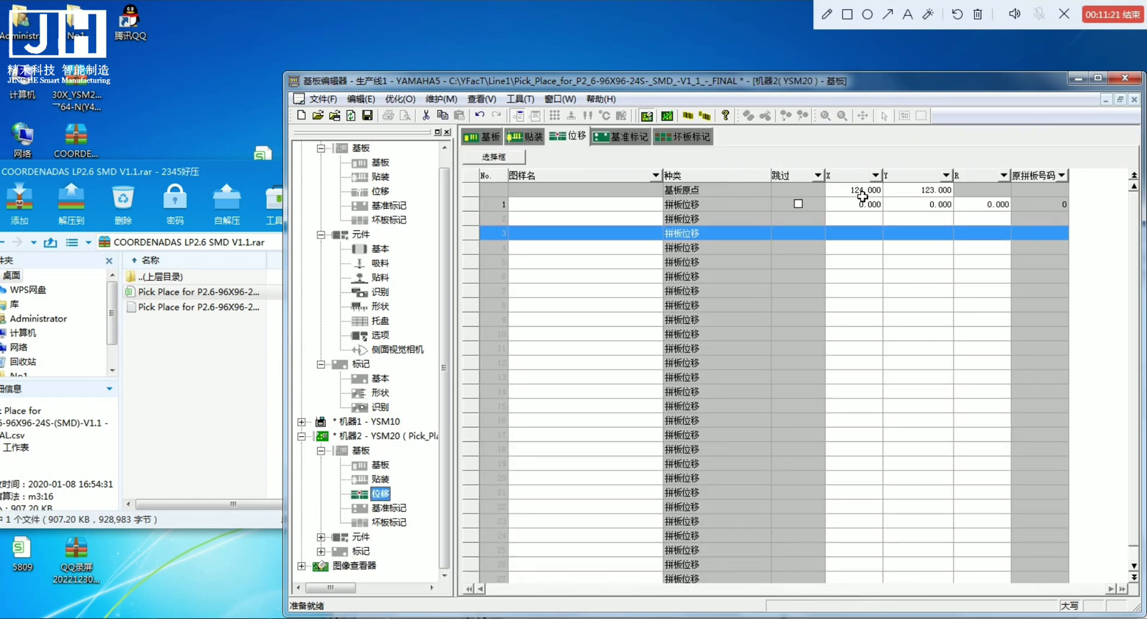
{"action": "left_click", "coordinate": [862, 194]}
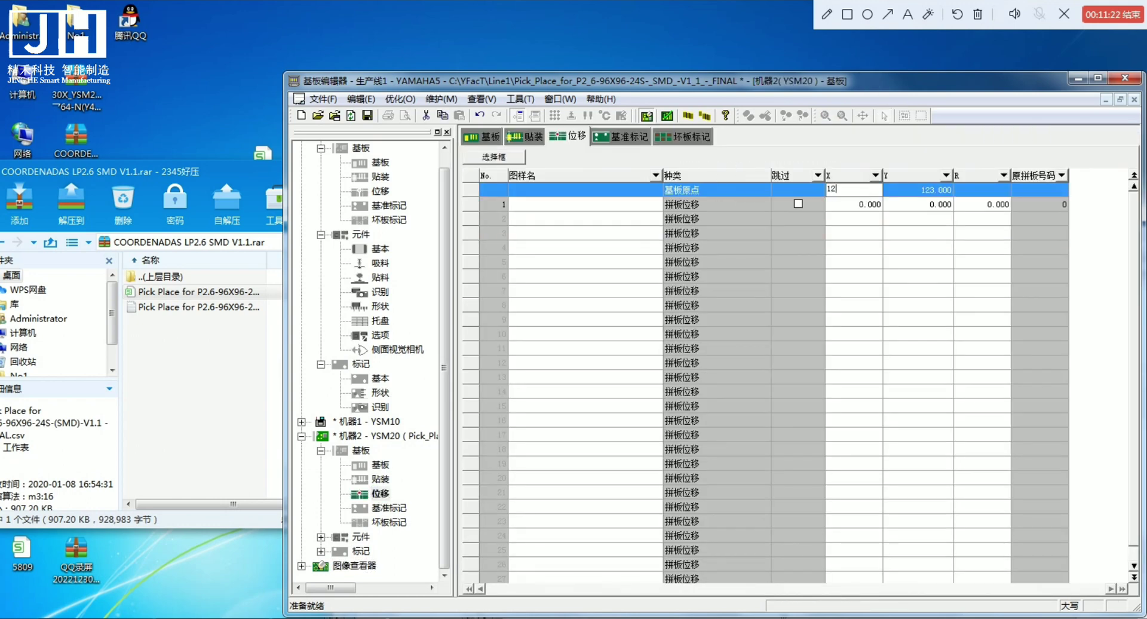
{"action": "left_click", "coordinate": [769, 308]}
{"action": "left_click", "coordinate": [358, 565]}
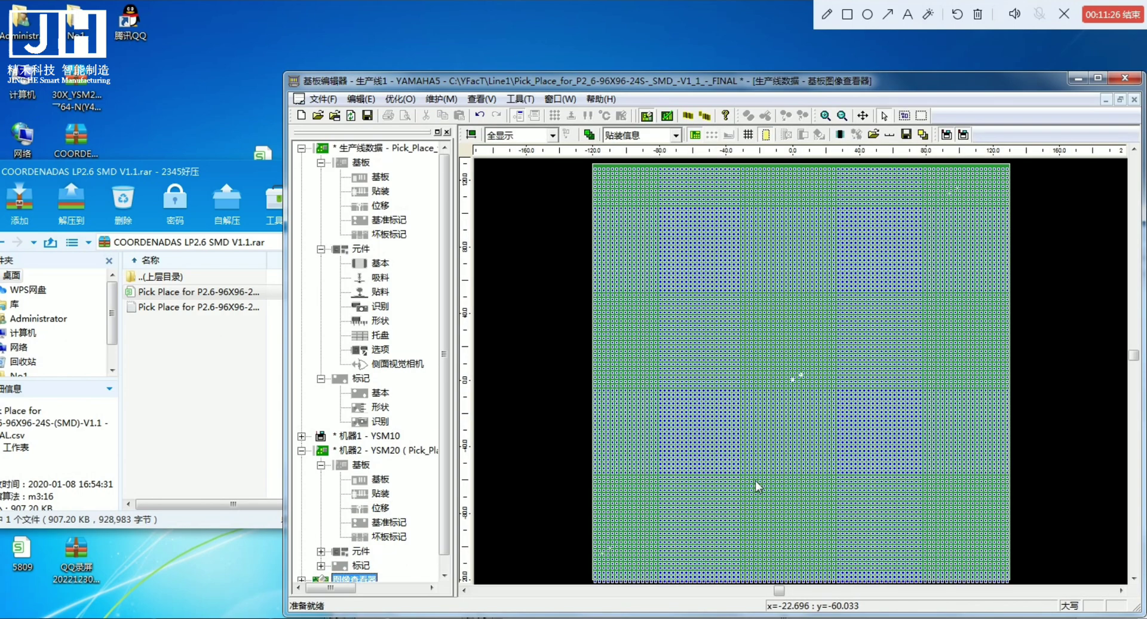
{"action": "left_click", "coordinate": [385, 495]}
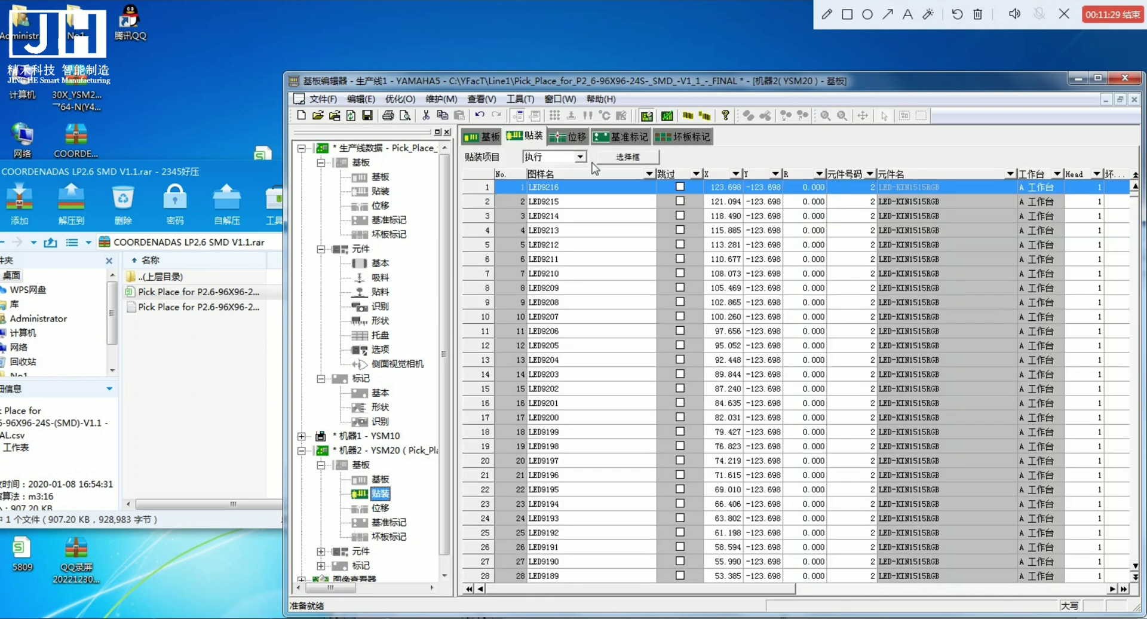
{"action": "left_click", "coordinate": [570, 137]}
{"action": "left_click", "coordinate": [932, 194]}
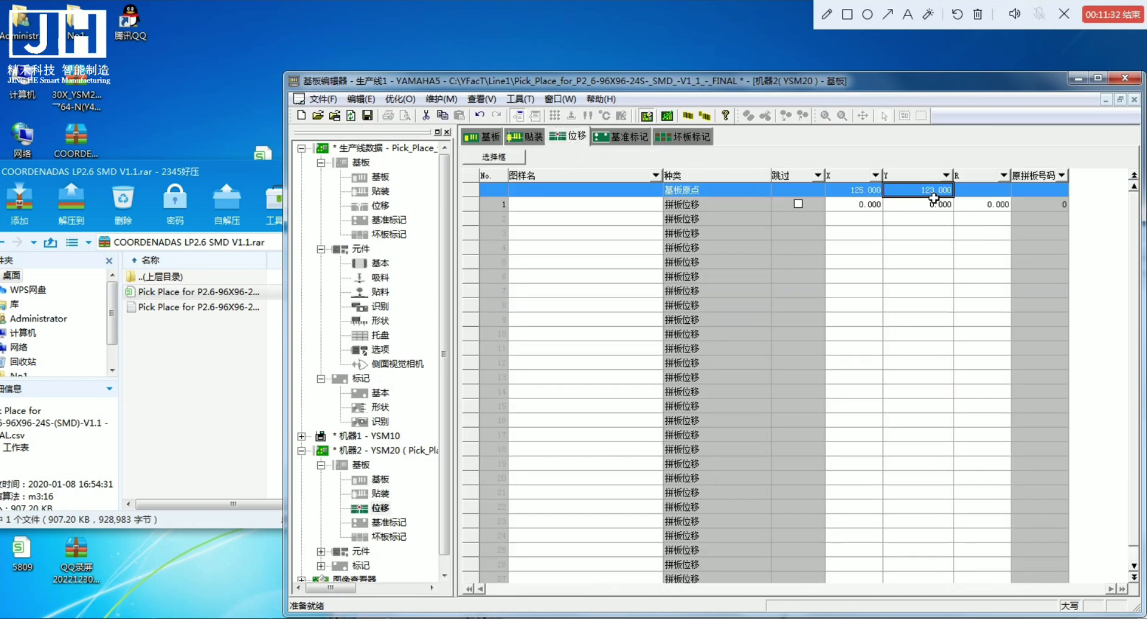
{"action": "type", "text": "124"}
{"action": "left_click", "coordinate": [901, 226]}
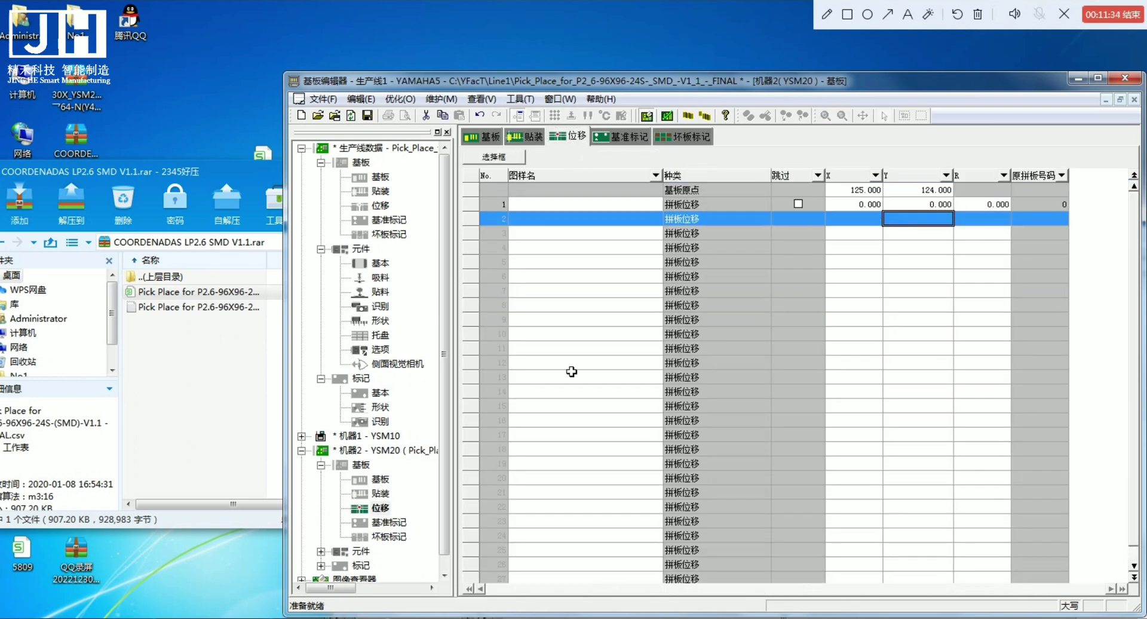
{"action": "left_click", "coordinate": [364, 579]}
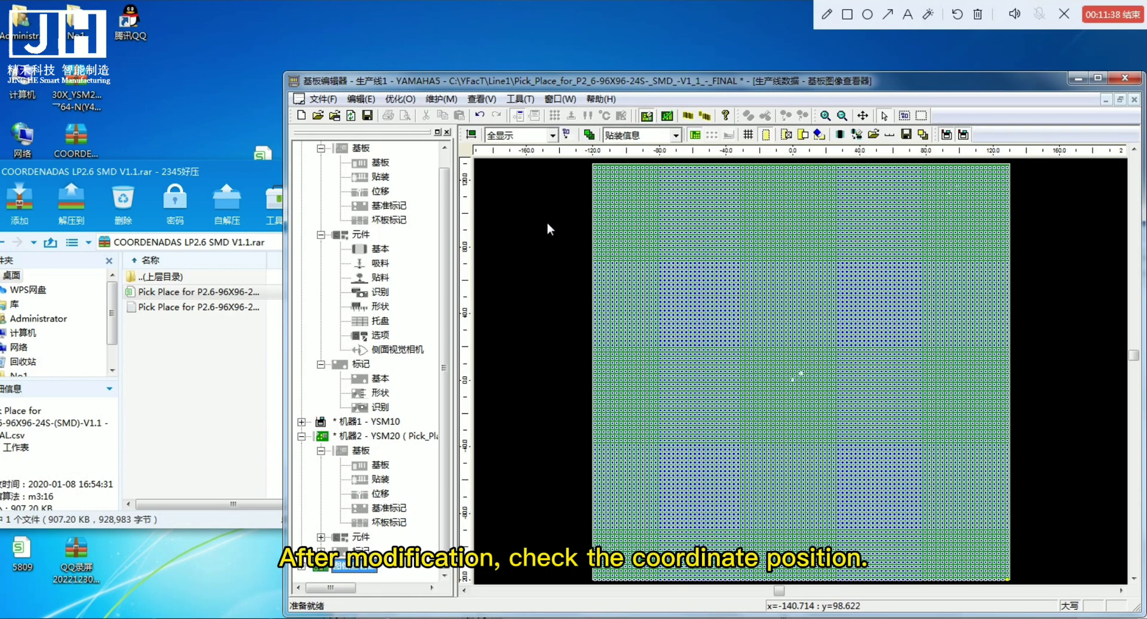
- Set the board origin Y to 125 and verify the board image
{"action": "left_click", "coordinate": [387, 495]}
{"action": "left_click", "coordinate": [918, 191]}
{"action": "type", "text": "125"}
{"action": "left_click", "coordinate": [842, 275]}
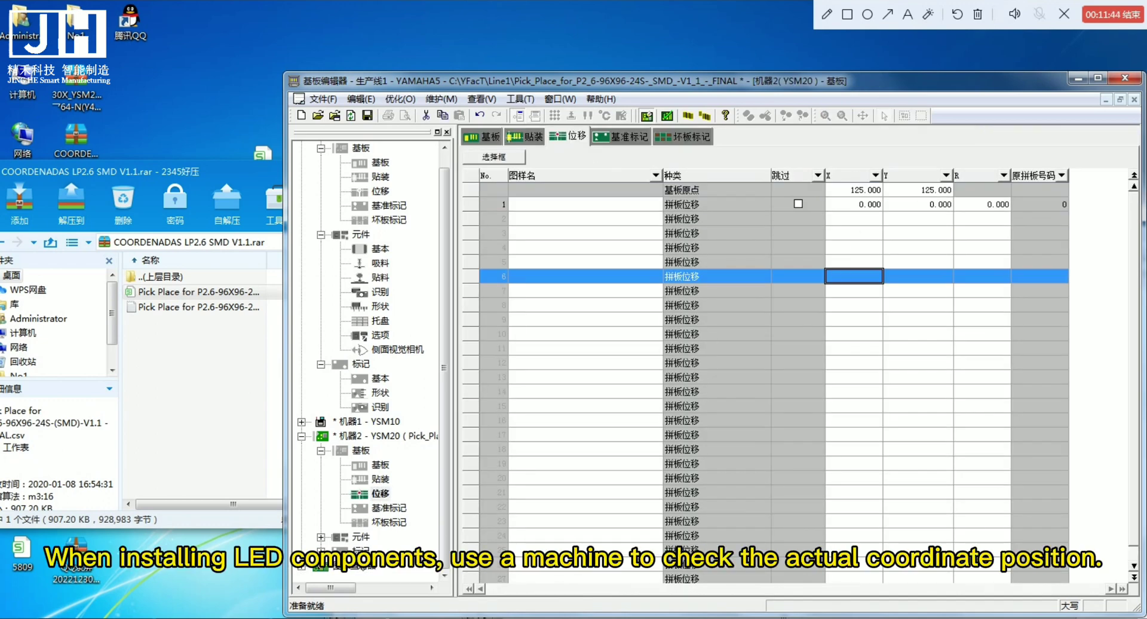
{"action": "left_click", "coordinate": [356, 567]}
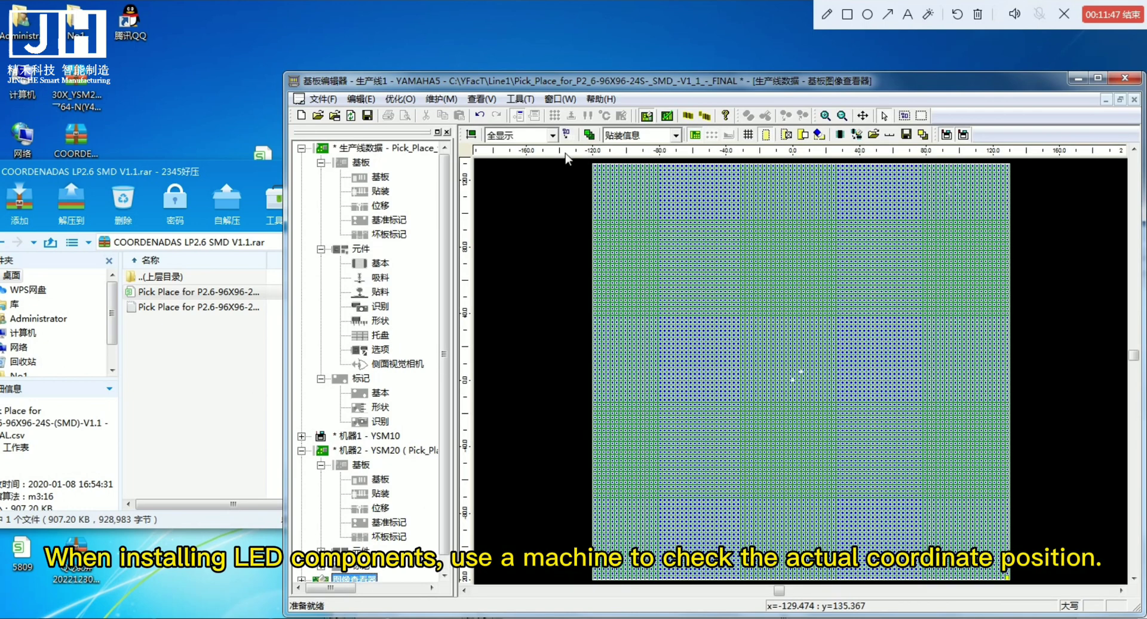
- Zoom the board image to 400%, then back out to 200%
{"action": "left_click", "coordinate": [550, 134]}
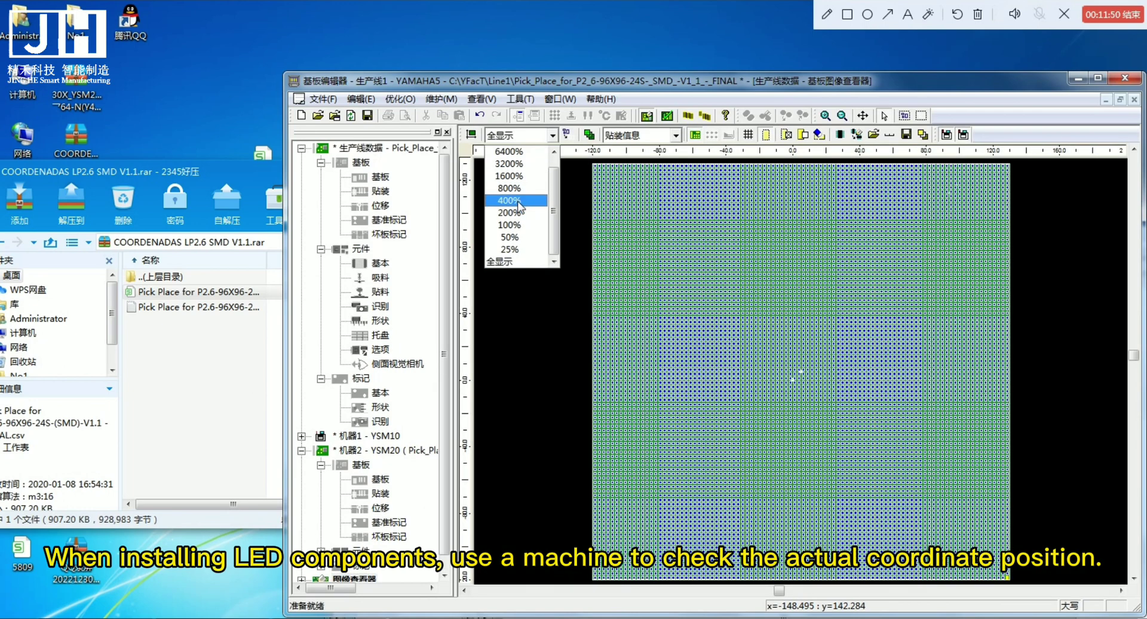
{"action": "left_click", "coordinate": [519, 206]}
{"action": "left_click", "coordinate": [552, 135]}
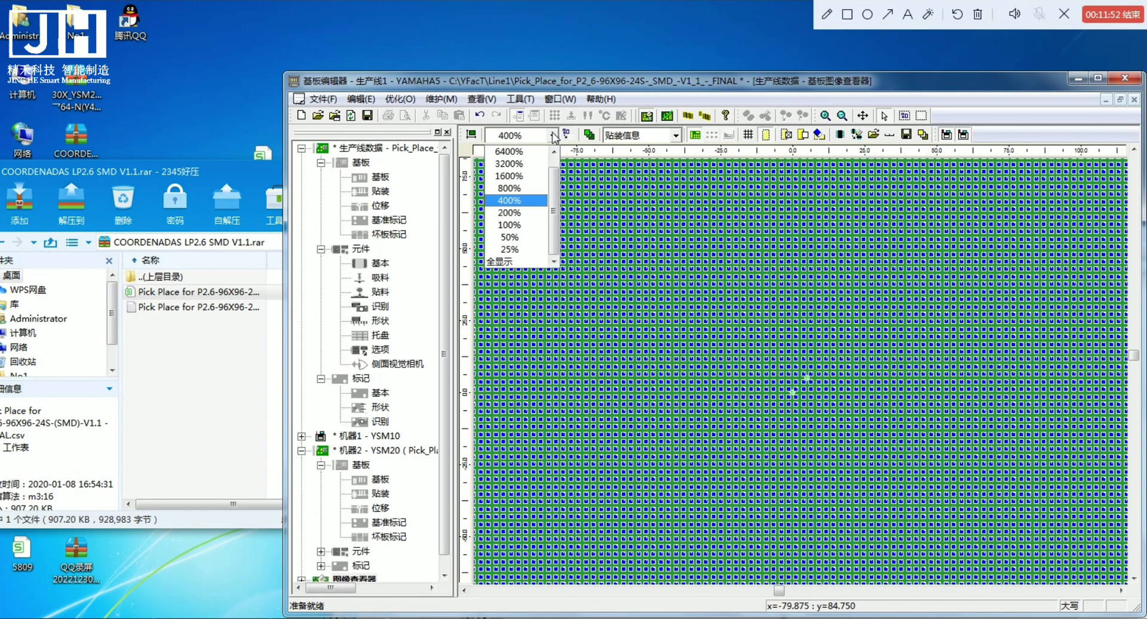
{"action": "left_click", "coordinate": [524, 213]}
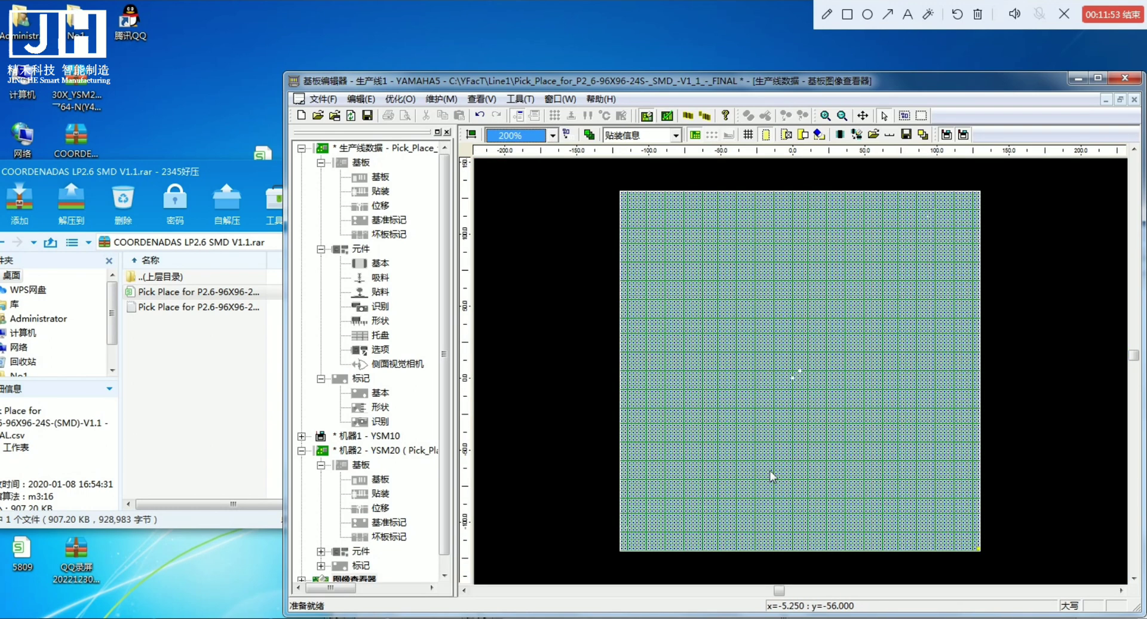
- Leave the display on 贴装信息 (placement information) and save the board program
{"action": "left_click", "coordinate": [553, 135]}
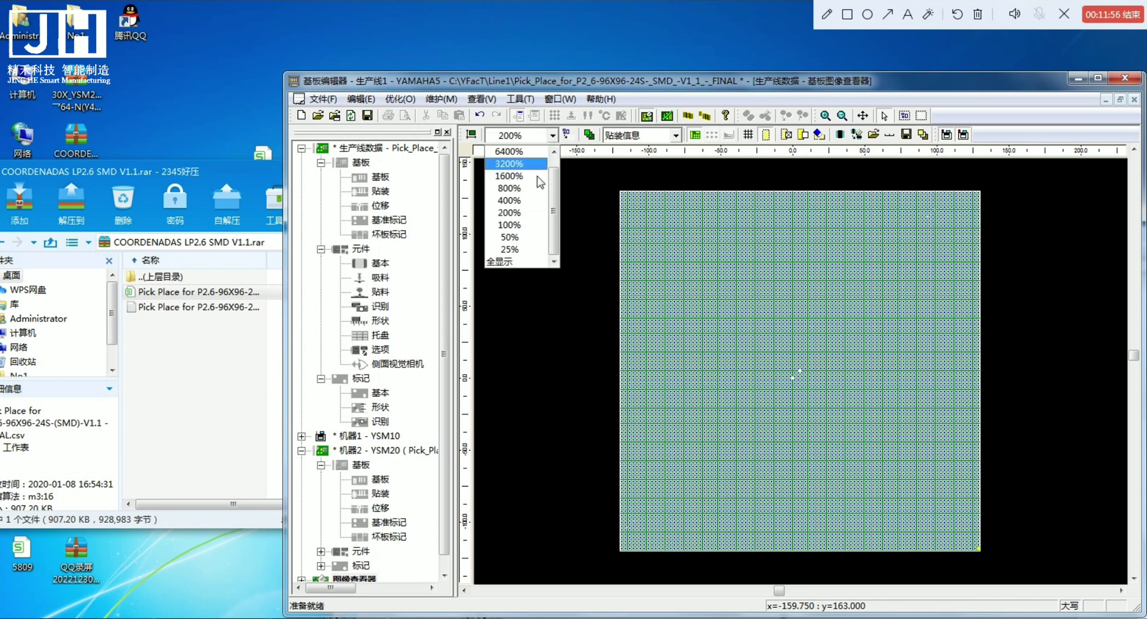
{"action": "left_click", "coordinate": [676, 135]}
{"action": "left_click", "coordinate": [677, 135]}
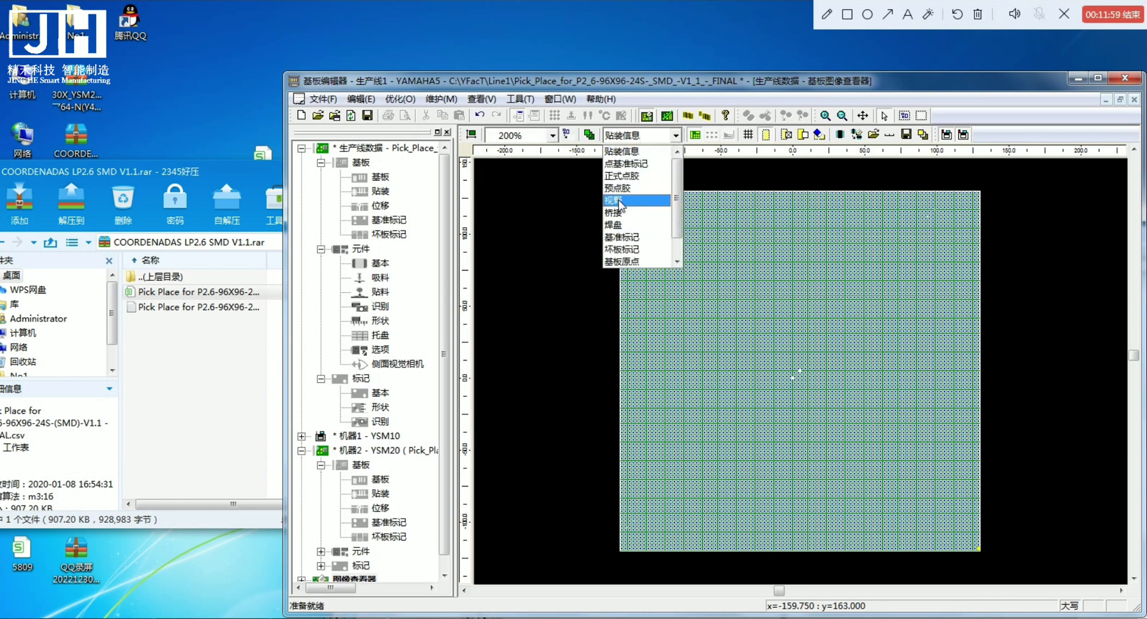
{"action": "left_click", "coordinate": [648, 154]}
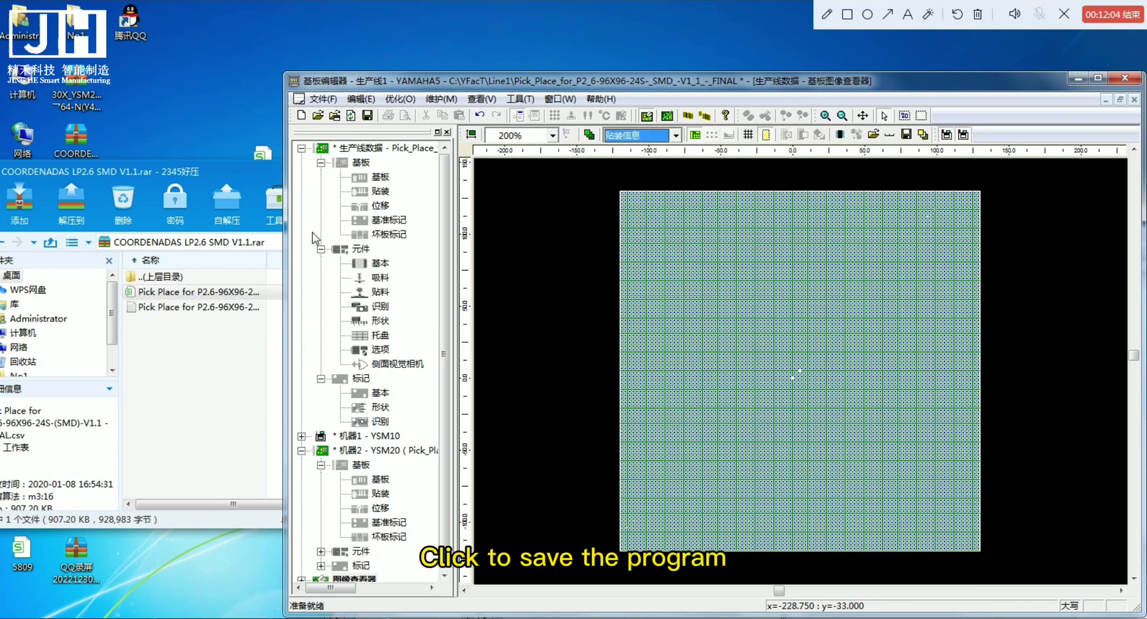
{"action": "left_click", "coordinate": [367, 115]}
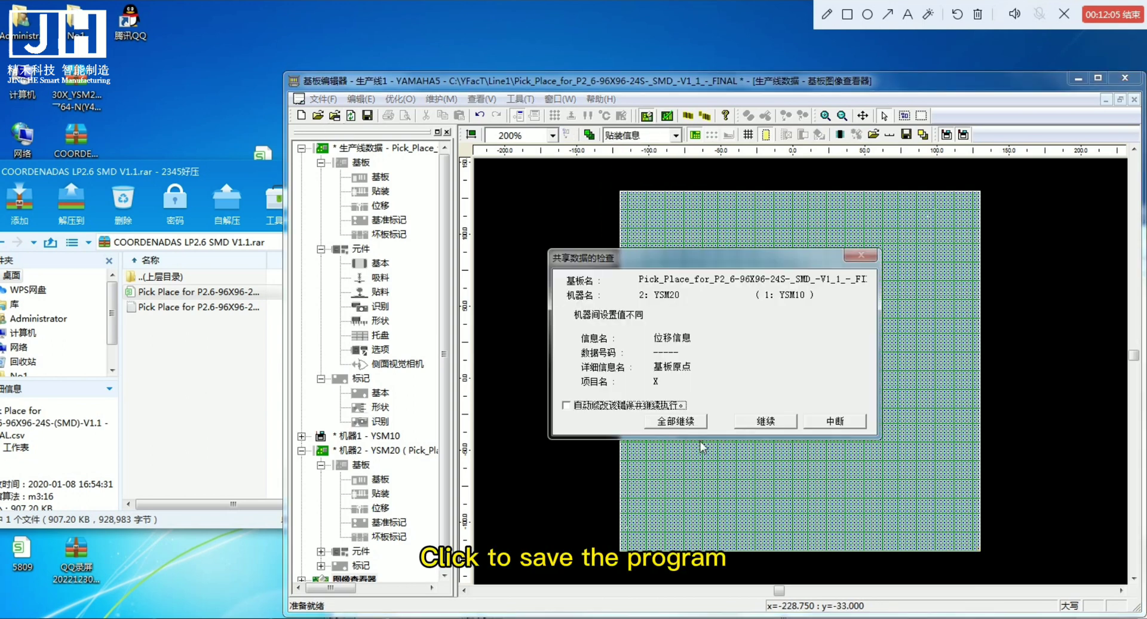
- Get past the shared-data check and save confirmation, then launch 启动优化 from the 优化 menu
{"action": "left_click", "coordinate": [673, 422]}
{"action": "left_click", "coordinate": [701, 409]}
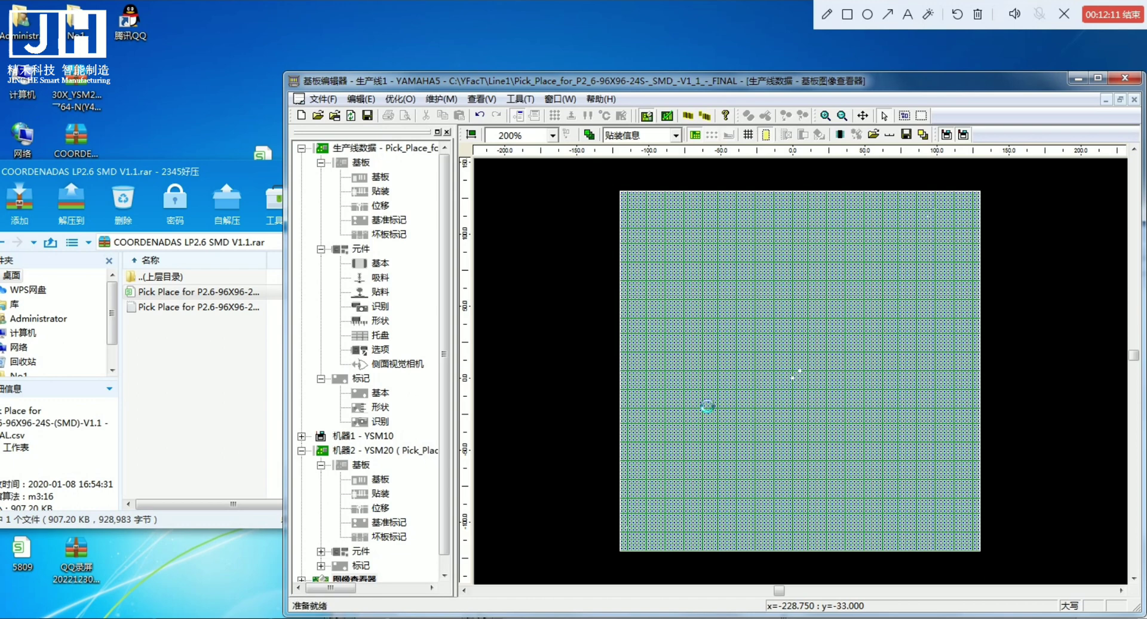
{"action": "mouse_move", "coordinate": [698, 399]}
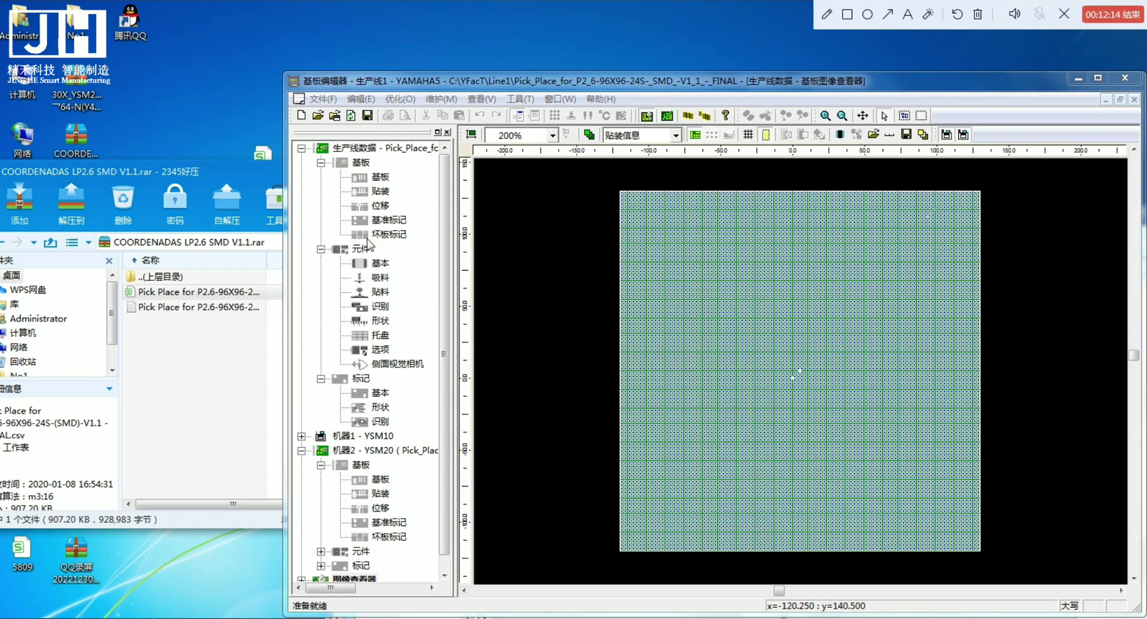
{"action": "left_click", "coordinate": [410, 99]}
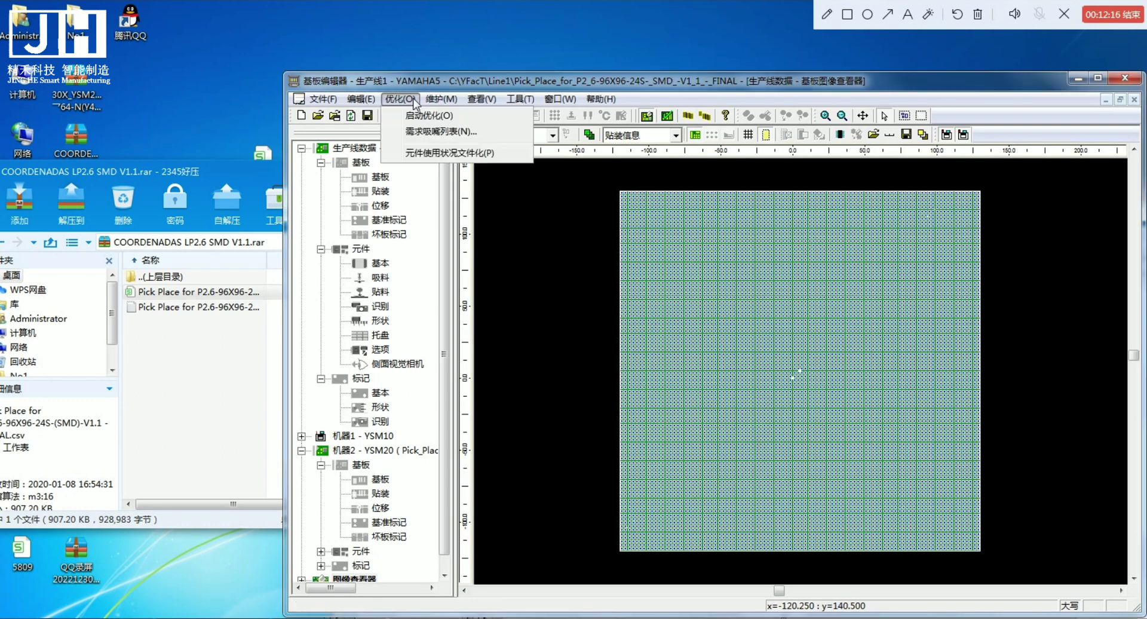
{"action": "left_click", "coordinate": [417, 113]}
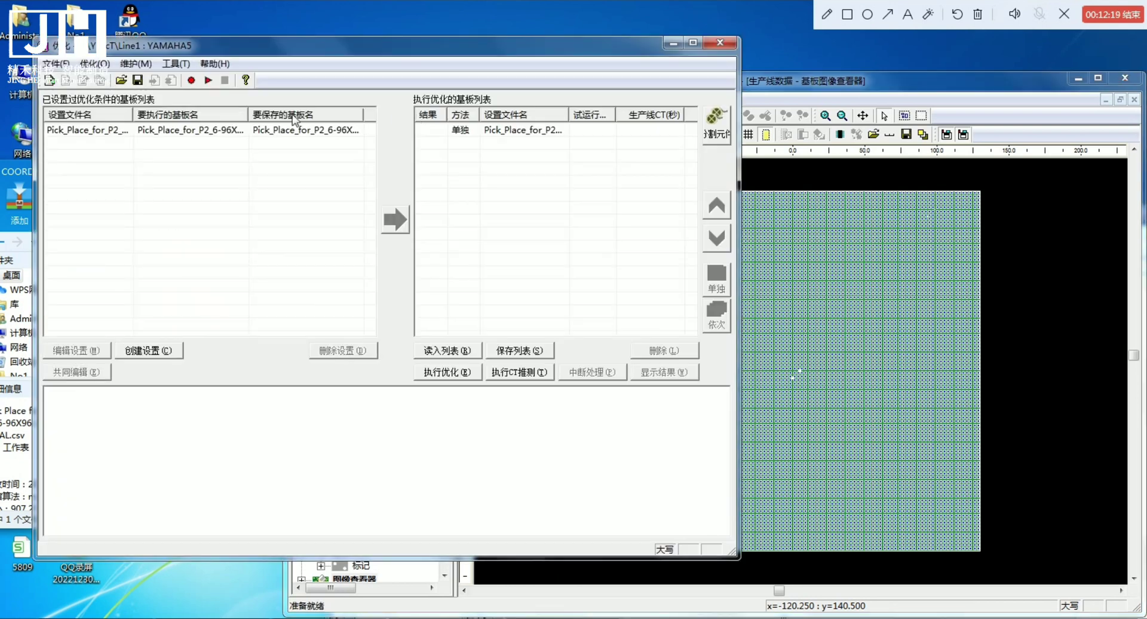
- Delete the old optimization setting and create a new one for the just-saved board program
{"action": "left_click", "coordinate": [206, 132]}
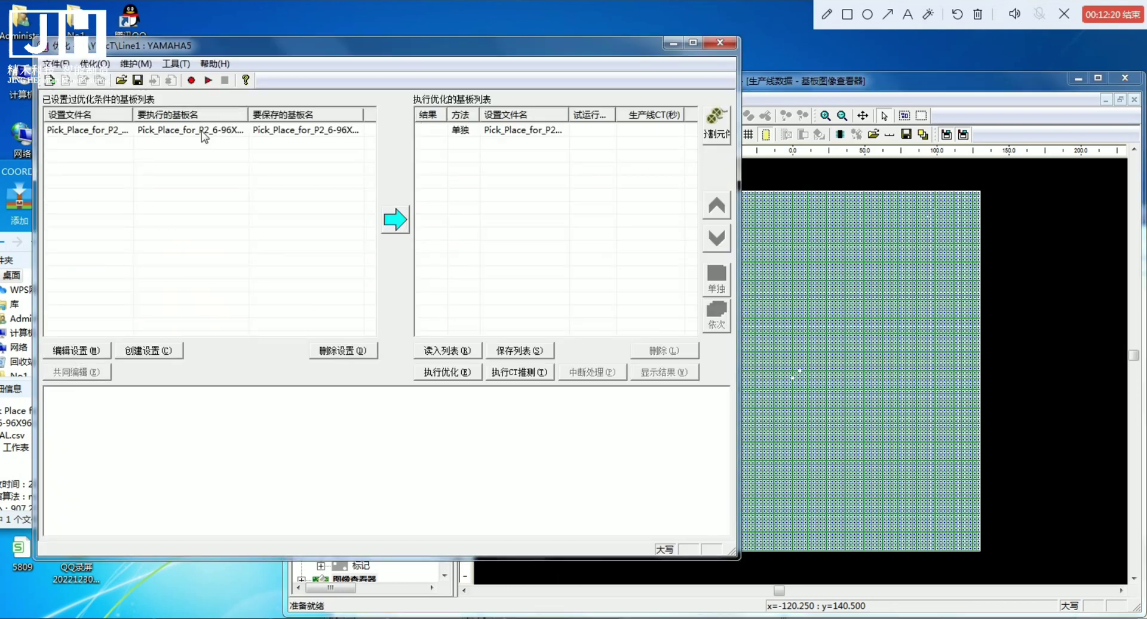
{"action": "left_click", "coordinate": [343, 350]}
{"action": "left_click", "coordinate": [375, 343]}
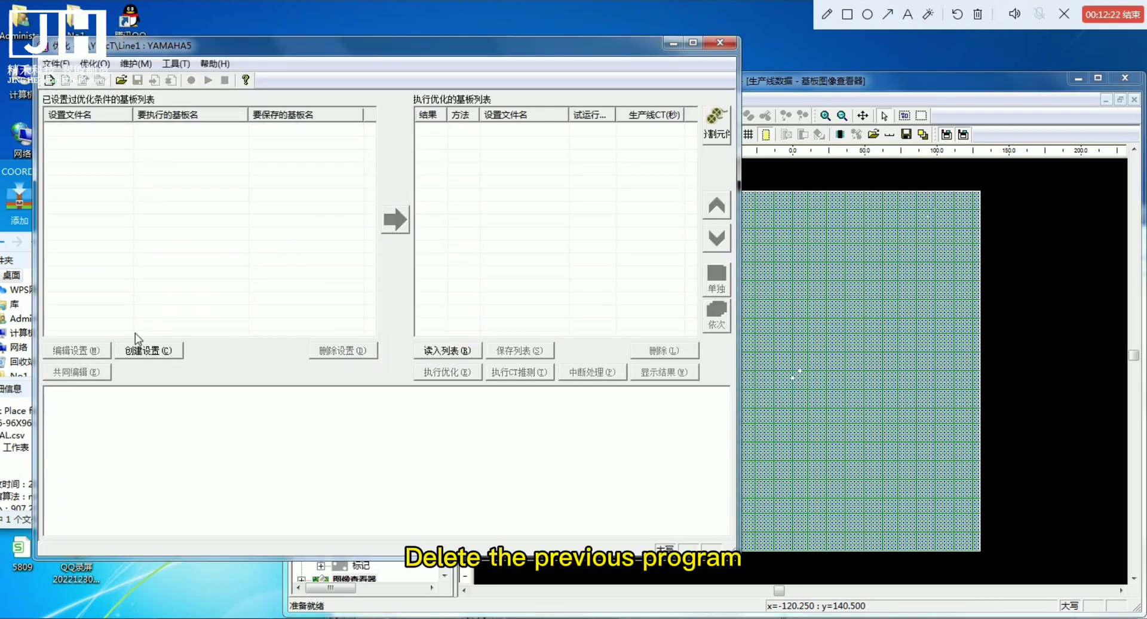
{"action": "left_click", "coordinate": [148, 350]}
{"action": "left_click", "coordinate": [327, 179]}
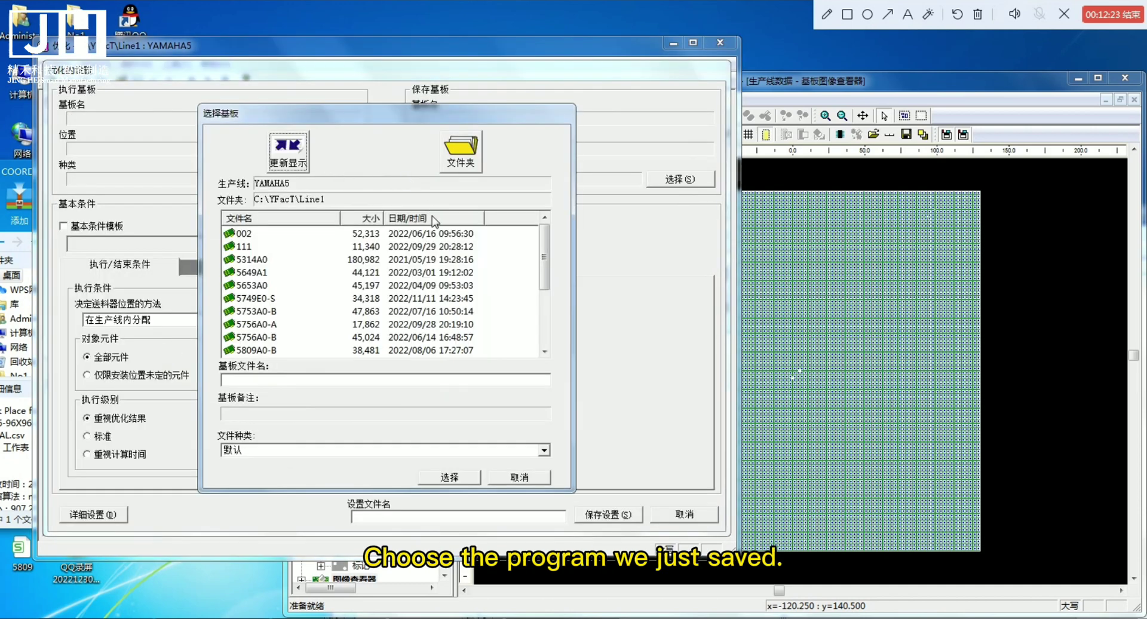
{"action": "left_click", "coordinate": [336, 236]}
{"action": "left_click", "coordinate": [445, 476]}
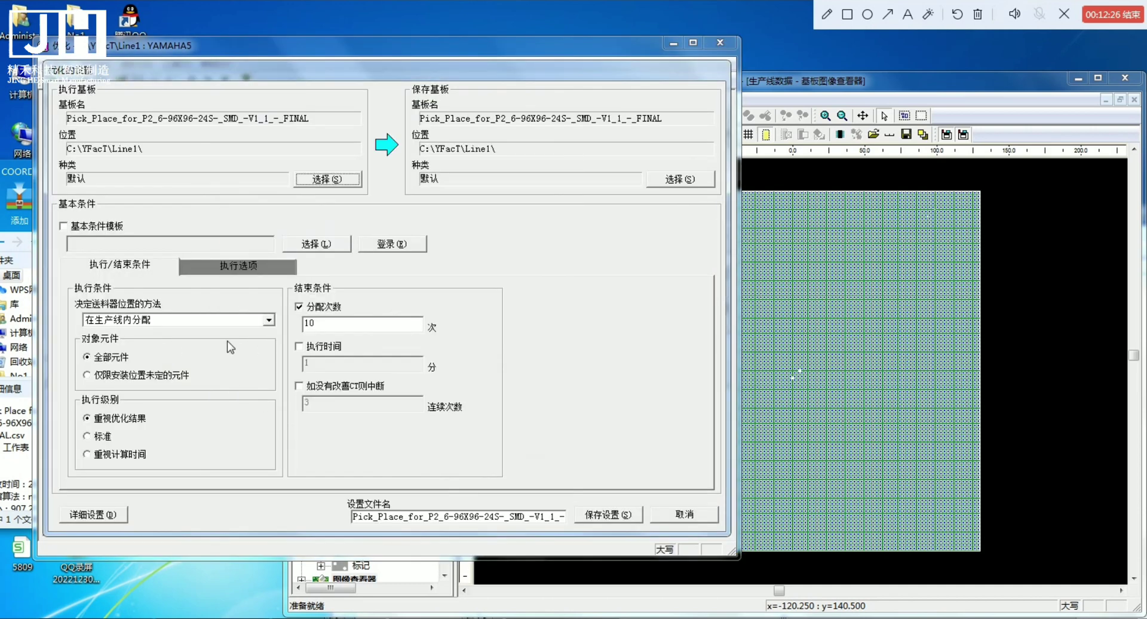
- Set the feeder-position method to 送料器架内可动 and save the setting
{"action": "left_click", "coordinate": [269, 321]}
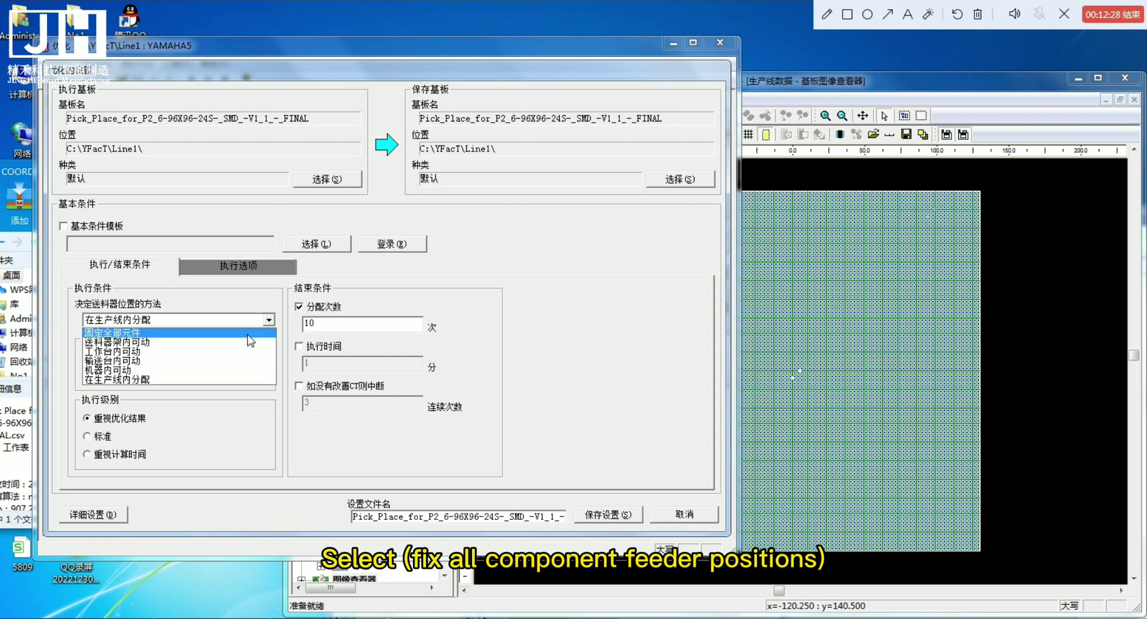
{"action": "left_click", "coordinate": [251, 336]}
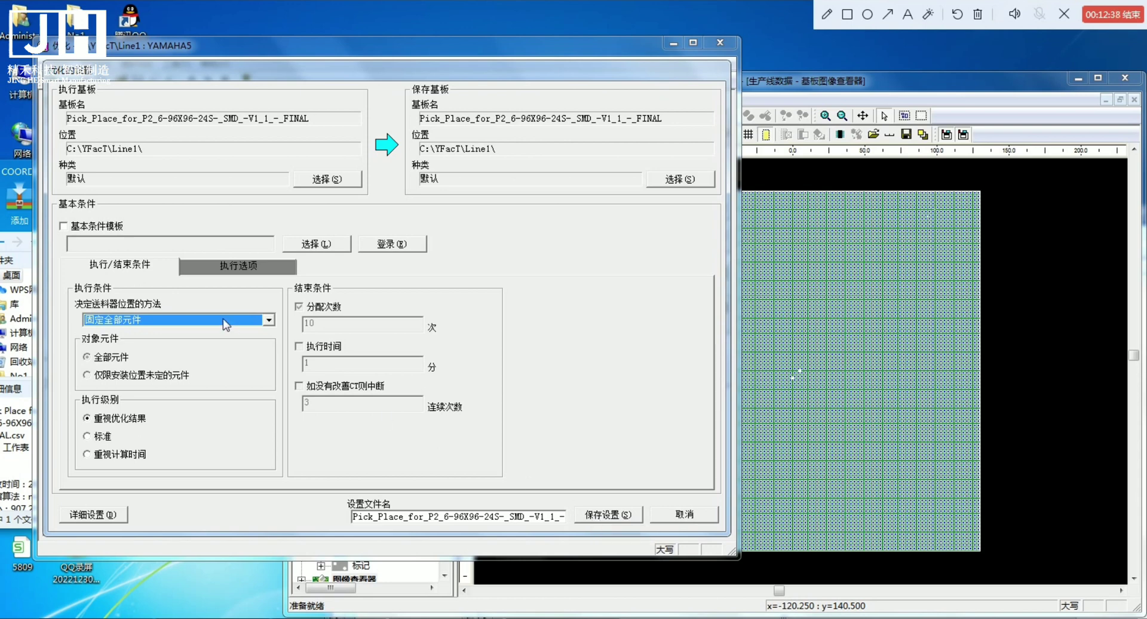
{"action": "left_click", "coordinate": [268, 320]}
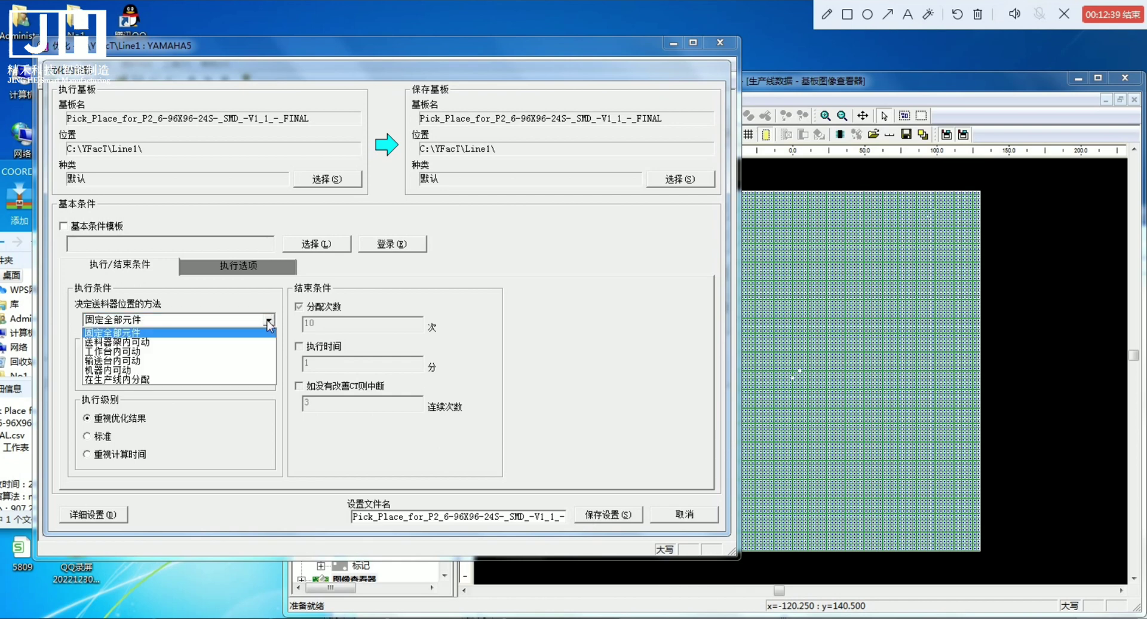
{"action": "left_click", "coordinate": [246, 346]}
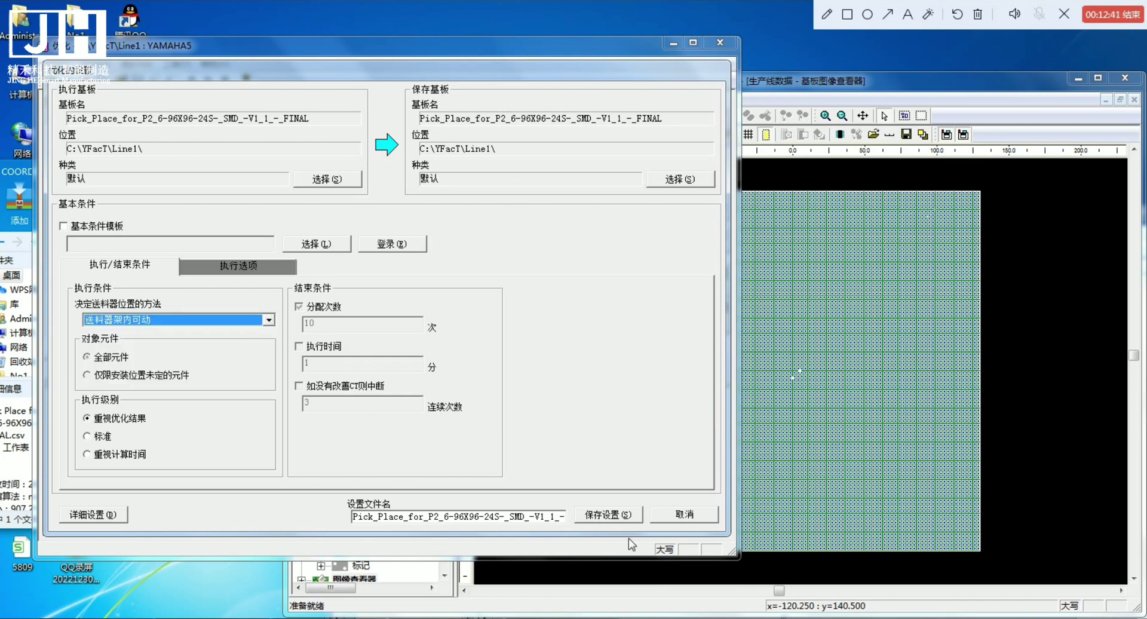
{"action": "left_click", "coordinate": [596, 517]}
- Queue the new setting and run 执行优化
{"action": "left_click", "coordinate": [269, 130]}
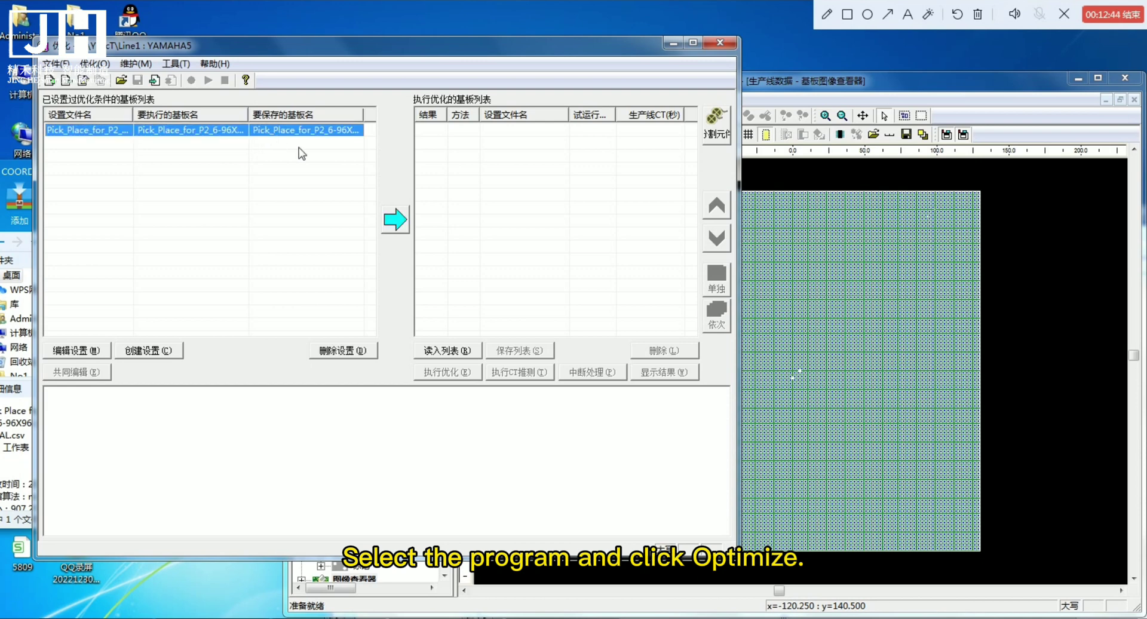
{"action": "left_click", "coordinate": [390, 223]}
{"action": "left_click", "coordinate": [445, 374]}
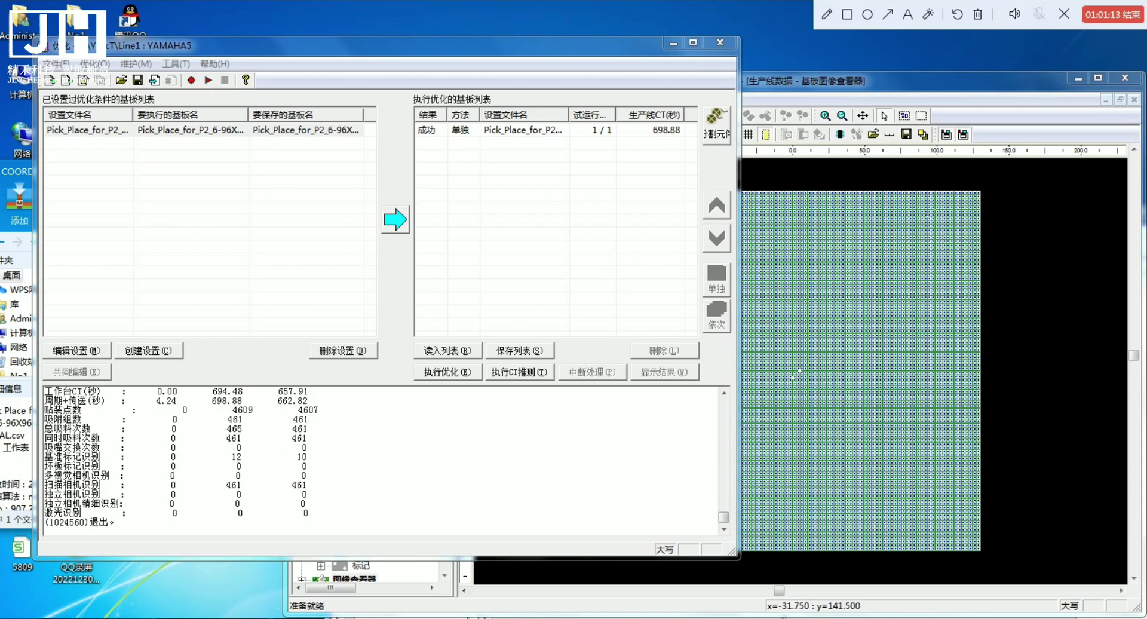
- Wait for the optimization to end in 成功 with a 698.88 s cycle time, then close the optimizer
{"action": "mouse_move", "coordinate": [444, 616]}
{"action": "left_click", "coordinate": [720, 43]}
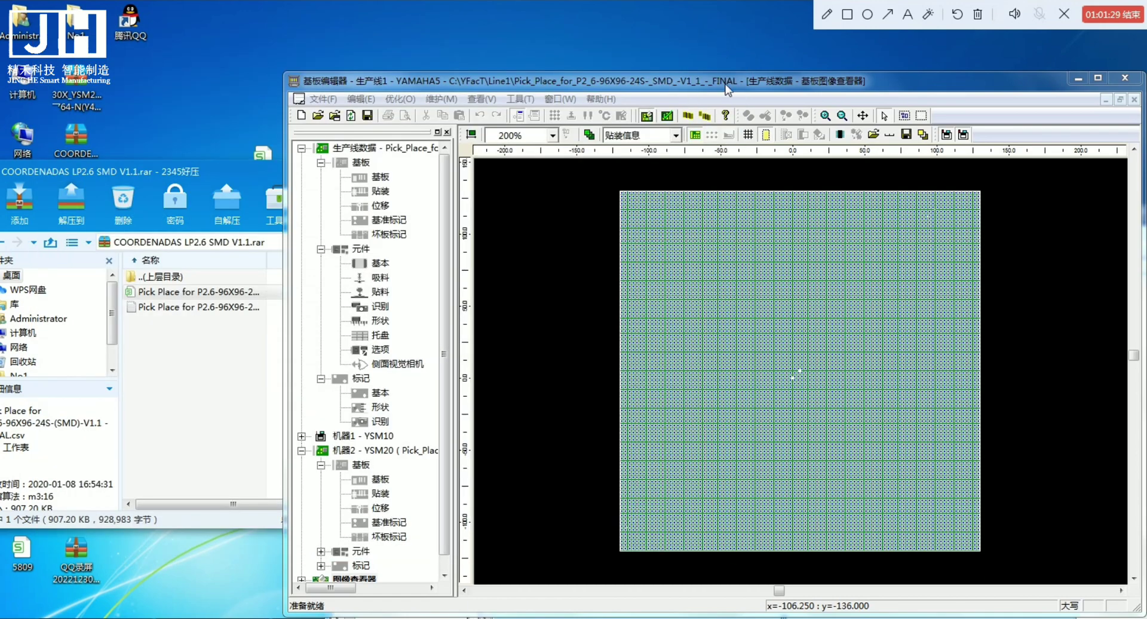
- Reopen the Pick_Place_for_P2 program, continuing past all shared-data warnings
{"action": "left_click_drag", "start_coordinate": [724, 84], "coordinate": [492, 128]}
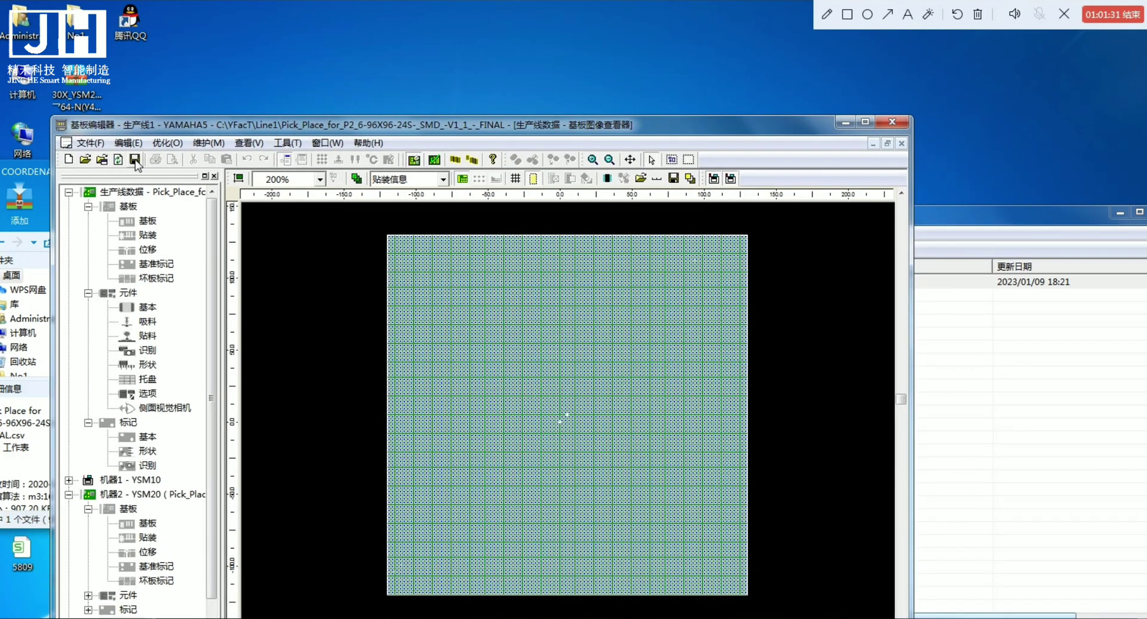
{"action": "left_click", "coordinate": [90, 143]}
{"action": "left_click", "coordinate": [88, 146]}
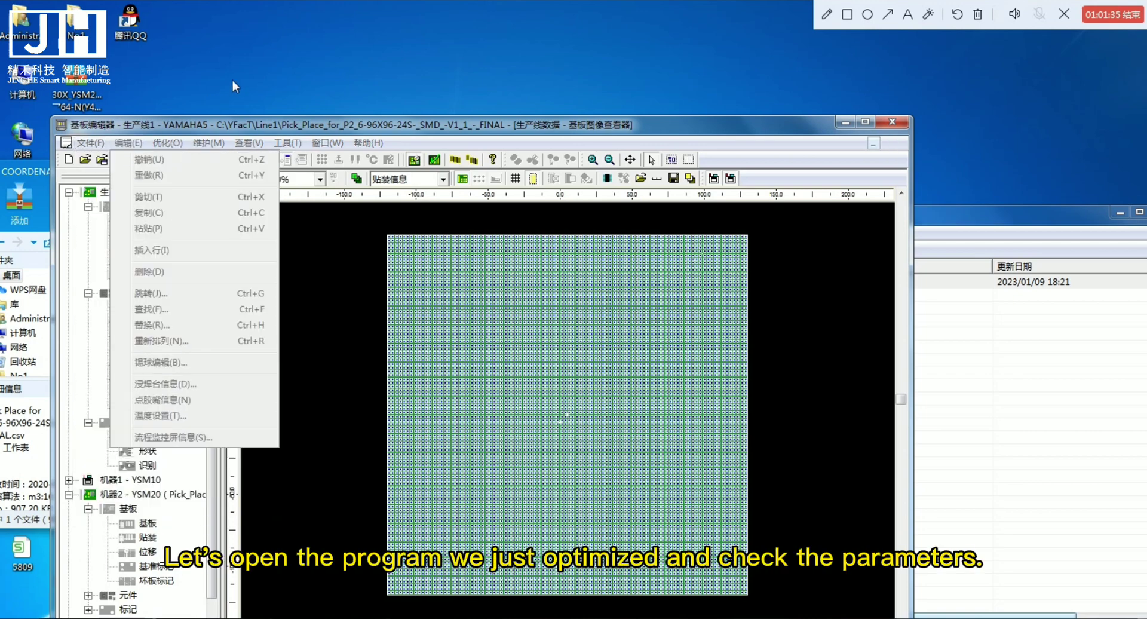
{"action": "left_click", "coordinate": [85, 160]}
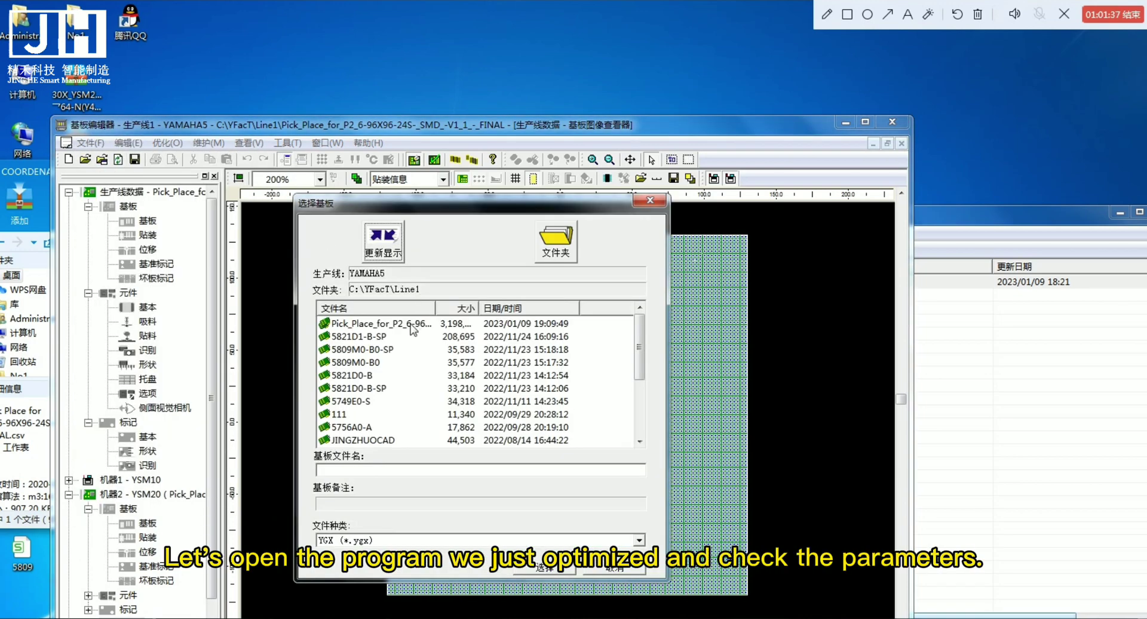
{"action": "double_click", "coordinate": [411, 328]}
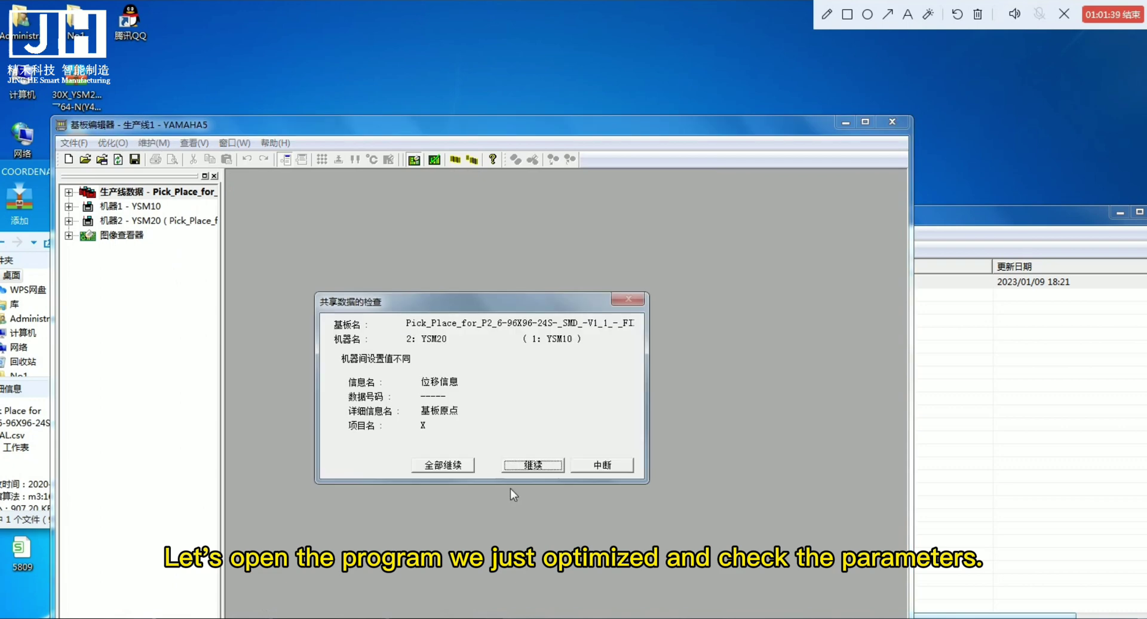
{"action": "left_click", "coordinate": [452, 469]}
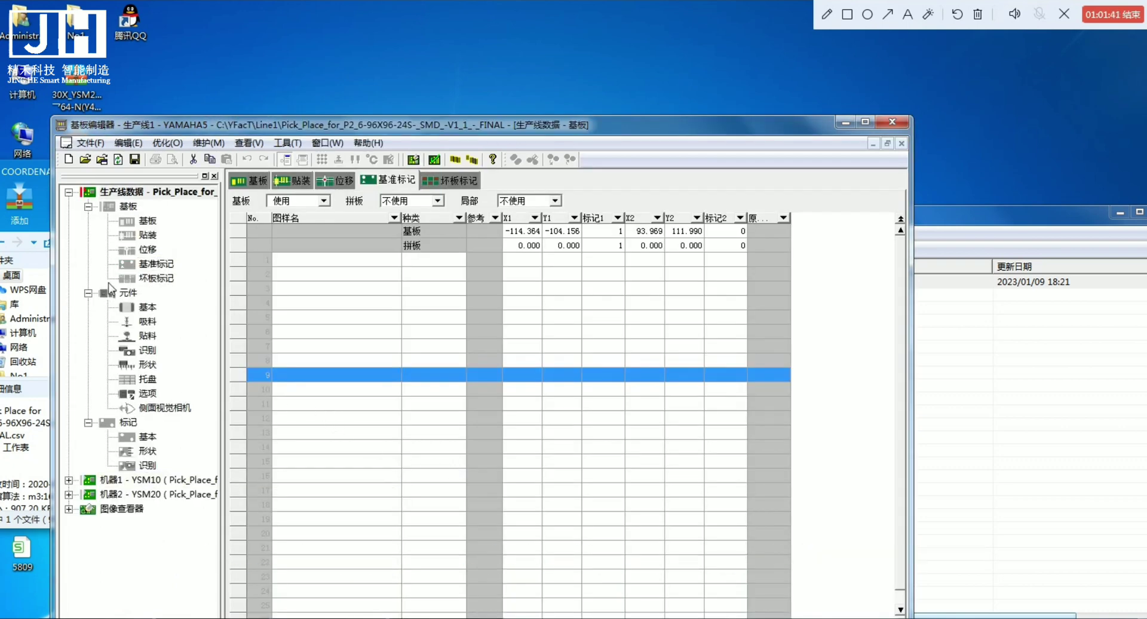
- Browse the 贴装 placement list rows to check the reassigned feeder data
{"action": "left_click", "coordinate": [150, 235]}
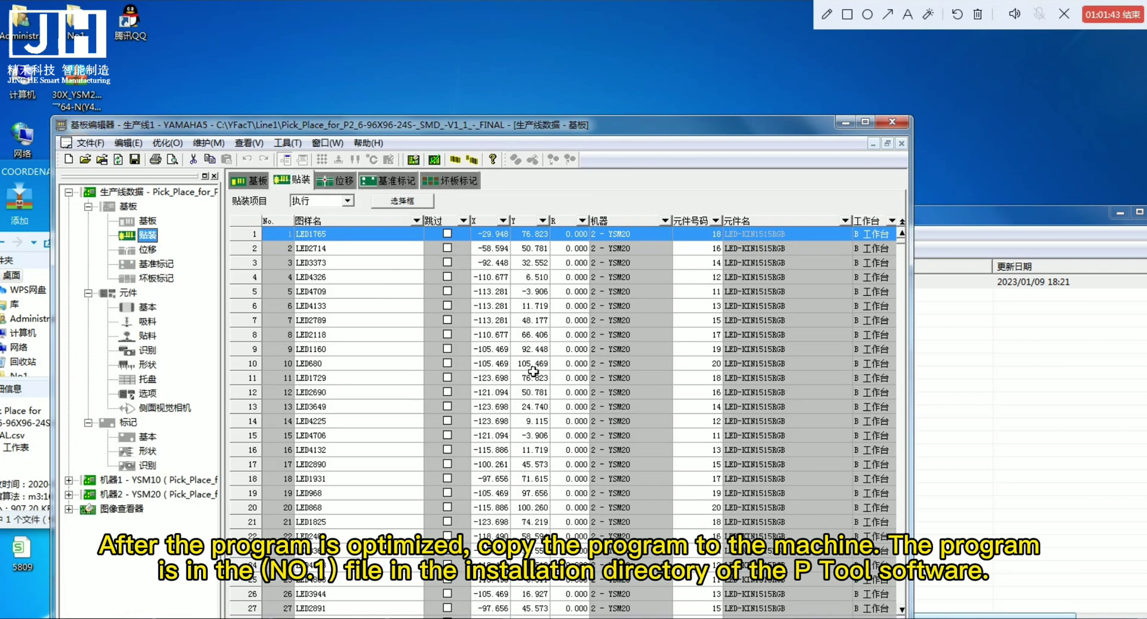
{"action": "left_click", "coordinate": [432, 469]}
{"action": "key", "text": "Up"}
{"action": "key", "text": "Up"}
{"action": "key", "text": "Up"}
{"action": "key", "text": "Up"}
{"action": "key", "text": "Up"}
{"action": "key", "text": "Up"}
{"action": "key", "text": "Up"}
{"action": "key", "text": "Up"}
{"action": "scroll", "coordinate": [431, 470], "scroll_direction": "down", "scroll_amount": 1}
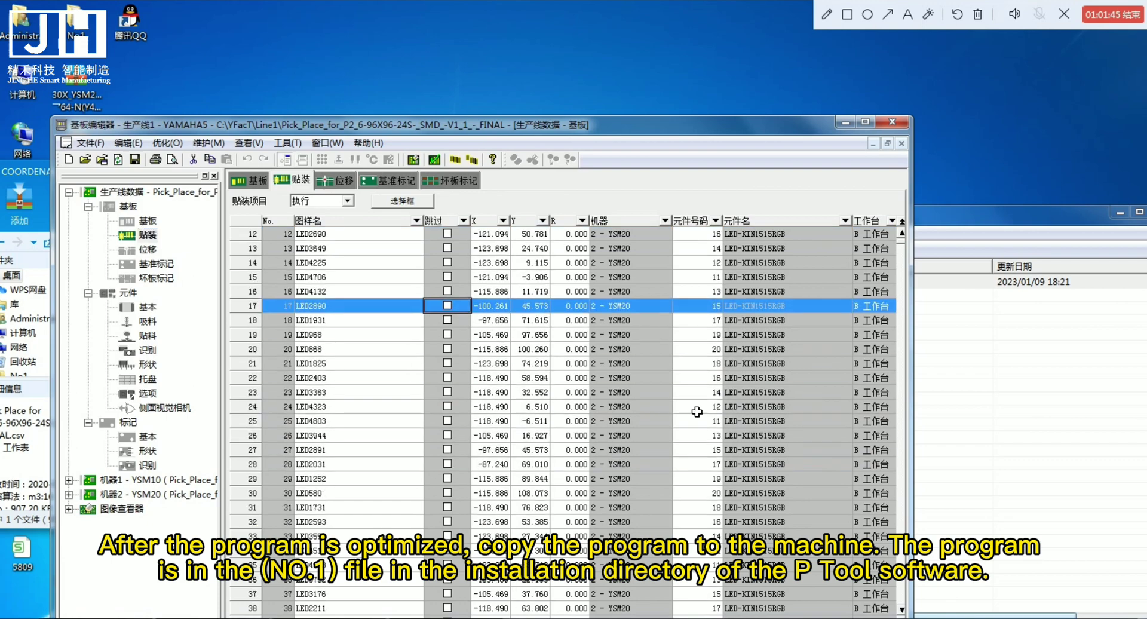
{"action": "mouse_move", "coordinate": [903, 249]}
{"action": "left_mouse_down"}
{"action": "mouse_move", "coordinate": [902, 615]}
{"action": "mouse_move", "coordinate": [914, 232]}
{"action": "left_mouse_up"}
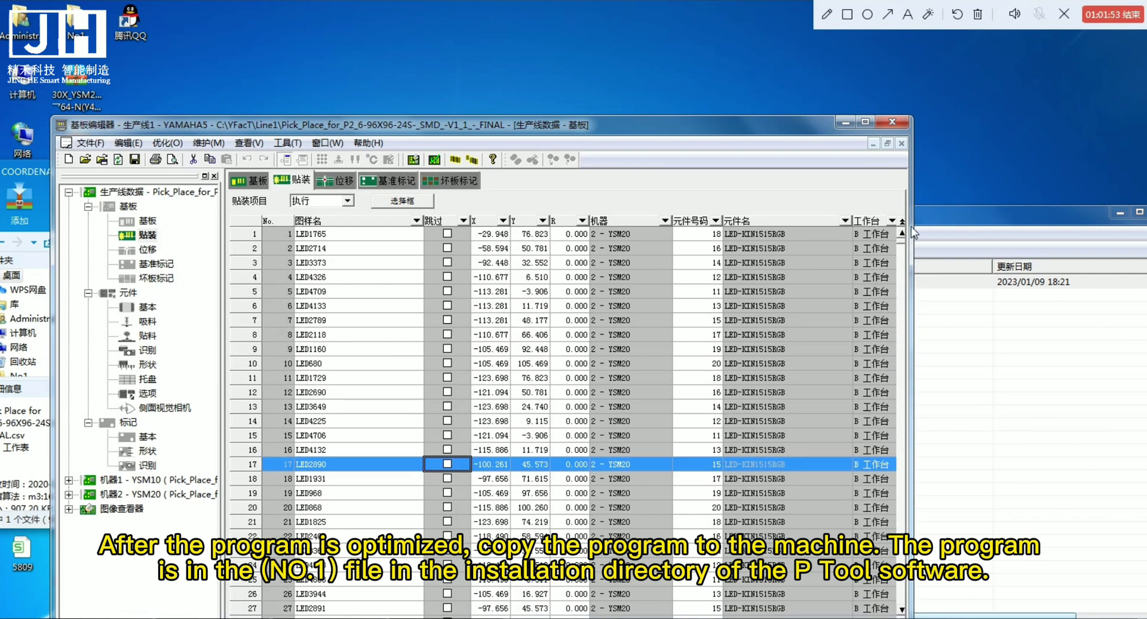
- Review the 位移 and 基板 tabs, dismissing the shared-data warnings and confirmation
{"action": "left_click", "coordinate": [330, 180]}
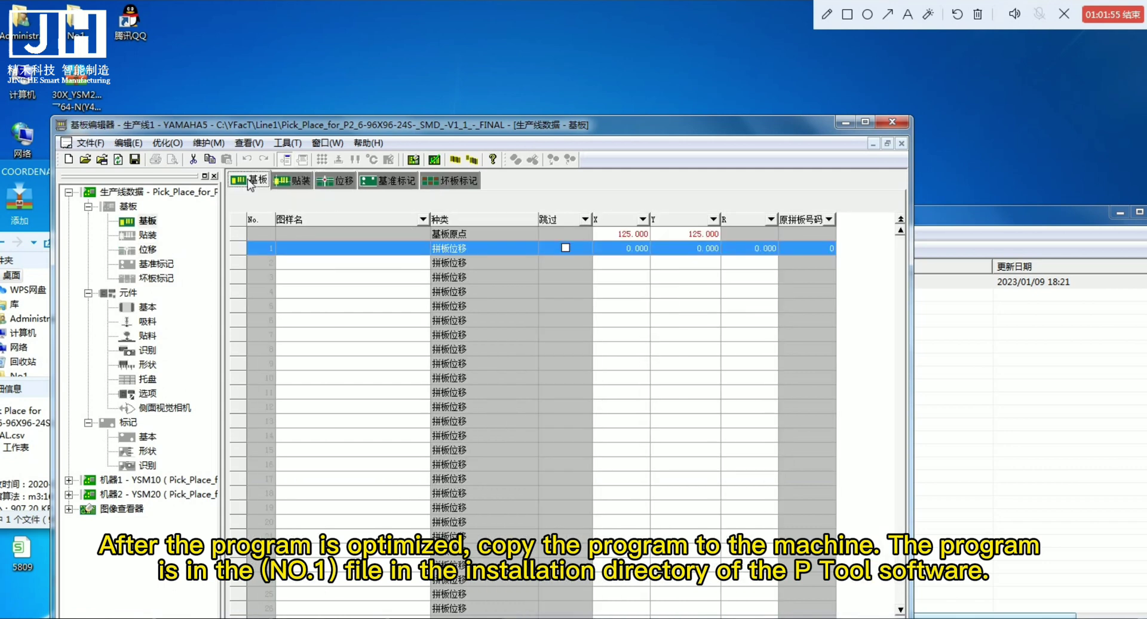
{"action": "left_click", "coordinate": [251, 180]}
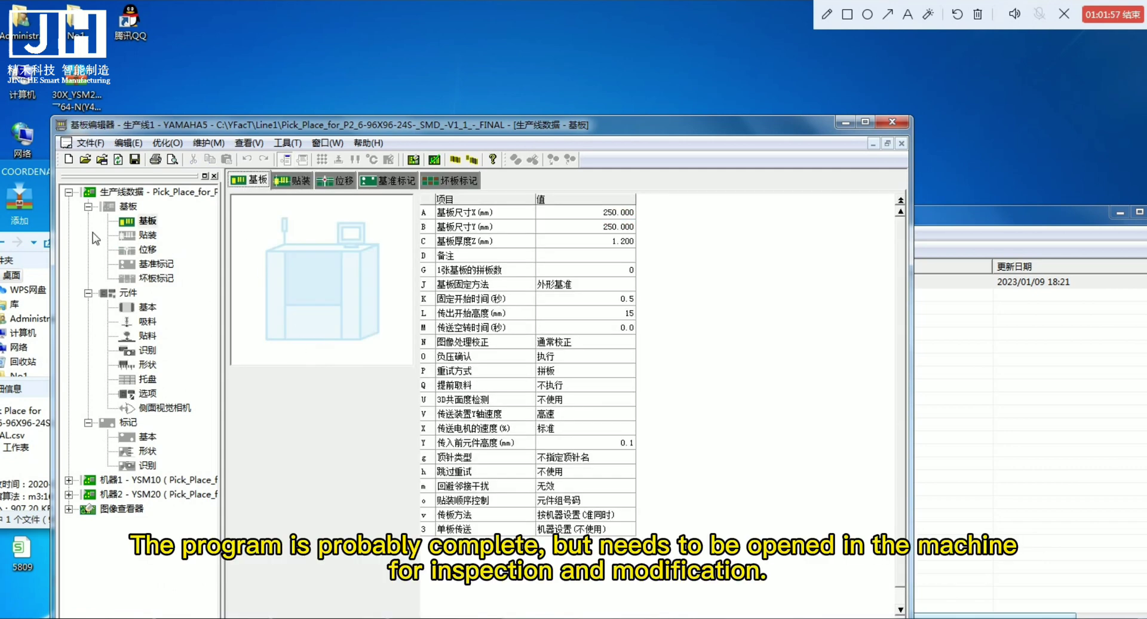
{"action": "left_click", "coordinate": [134, 159]}
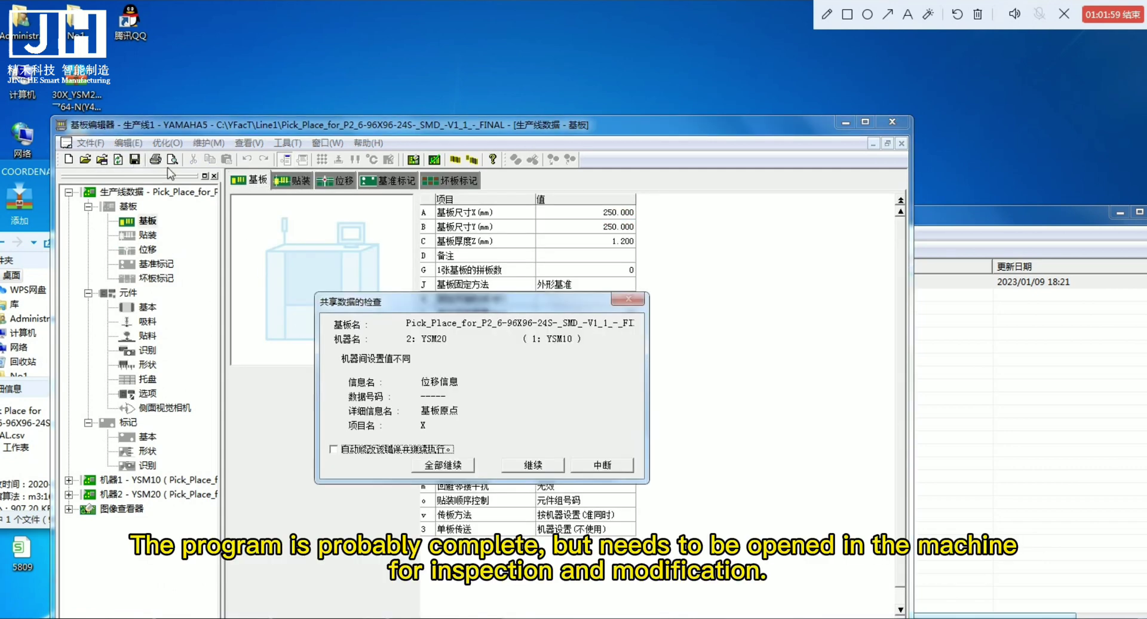
{"action": "left_click", "coordinate": [468, 468]}
{"action": "left_click", "coordinate": [470, 449]}
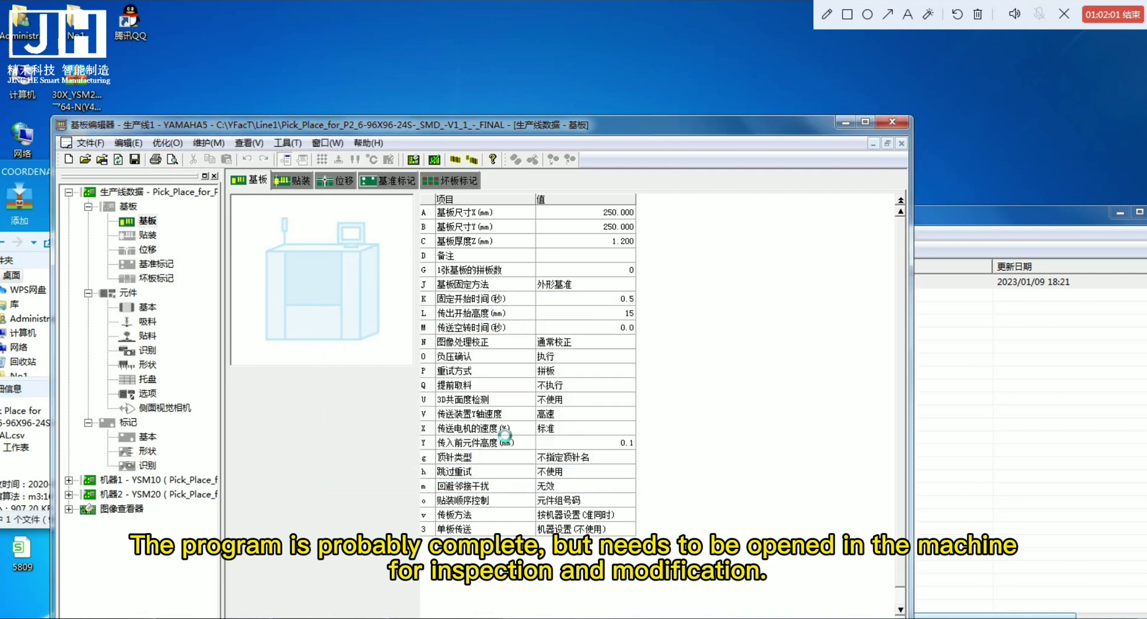
- Close the board editor, the 2345好压 archive window and the board manager
{"action": "left_click", "coordinate": [901, 122]}
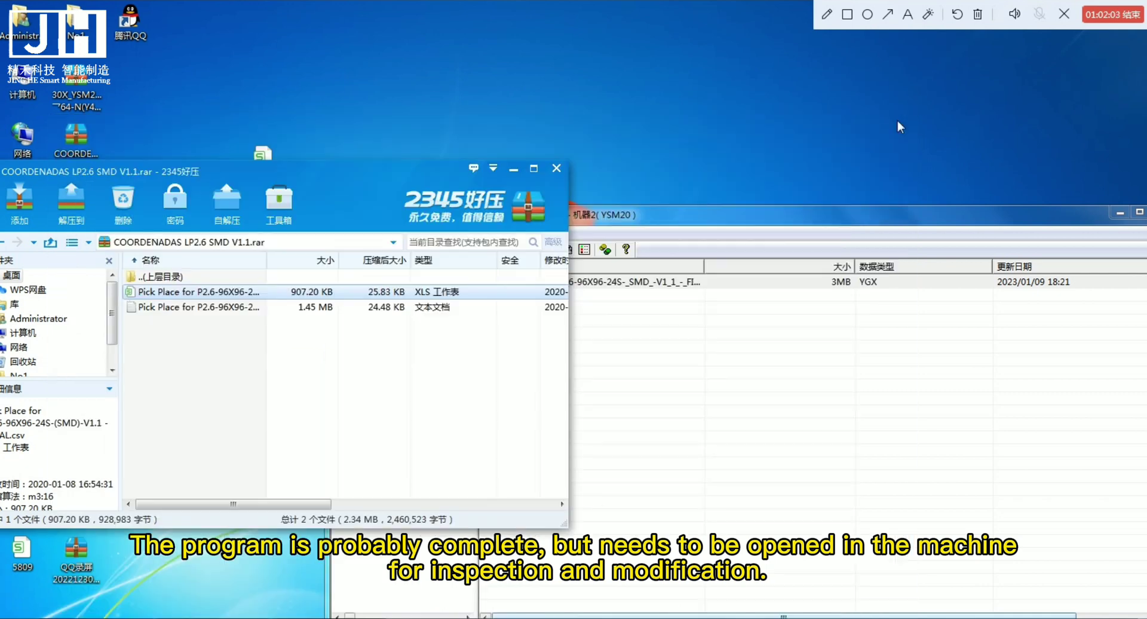
{"action": "left_click", "coordinate": [555, 170]}
{"action": "left_click_drag", "start_coordinate": [714, 214], "coordinate": [365, 207]}
{"action": "left_click", "coordinate": [856, 206]}
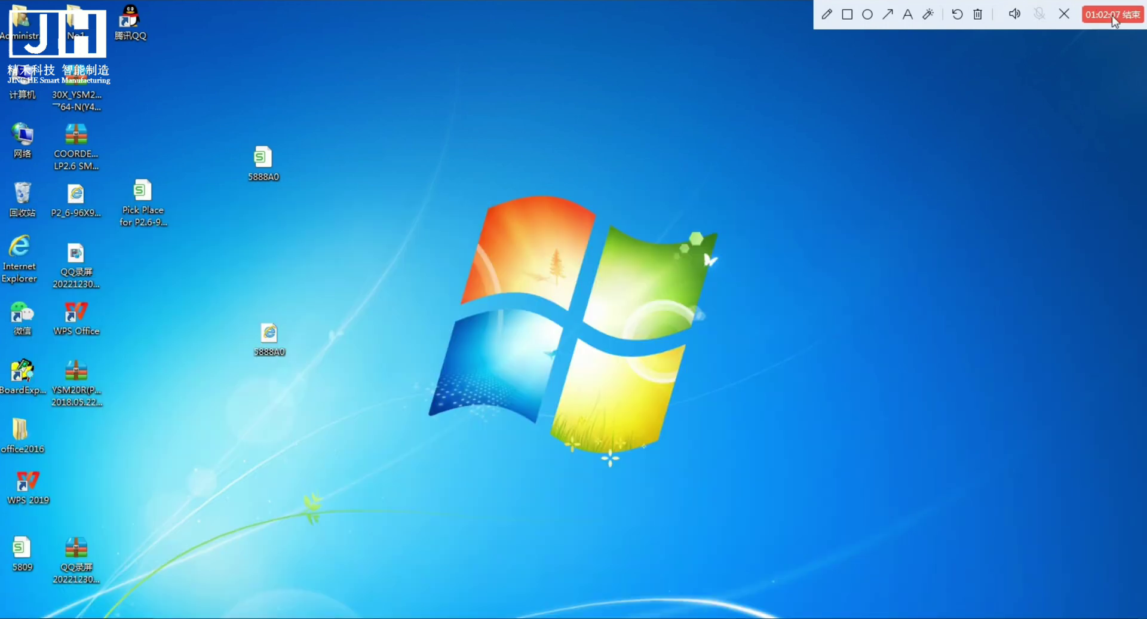